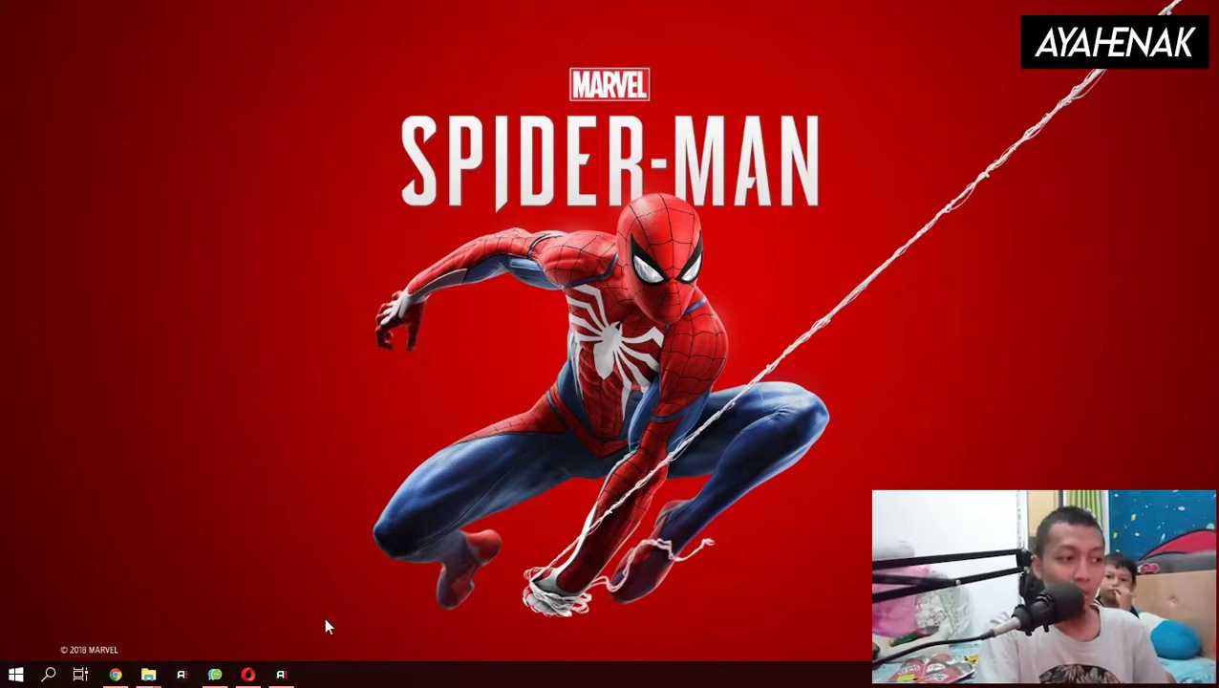
# Switch to Chrome, highlight the business.facebook.com address and view the Business Manager's ad accounts and pages.
pyautogui.click(115, 674)
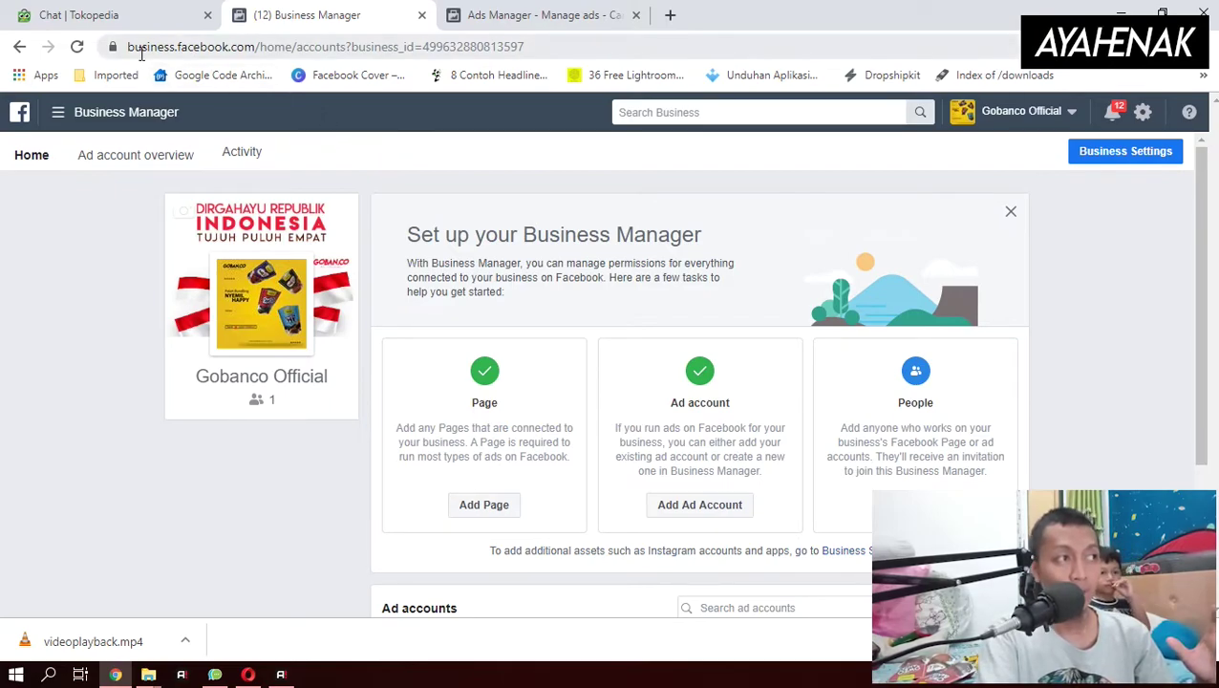
pyautogui.moveTo(127, 46); pyautogui.dragTo(253, 47)
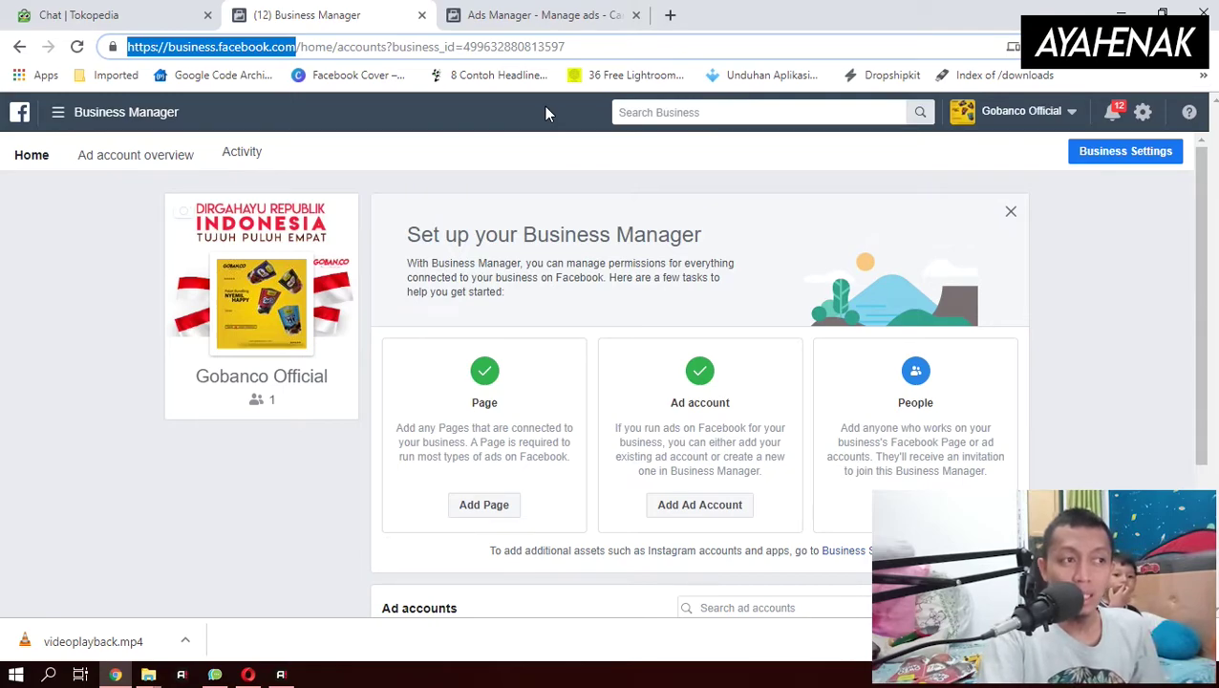
pyautogui.scroll(-3, 635, 277)
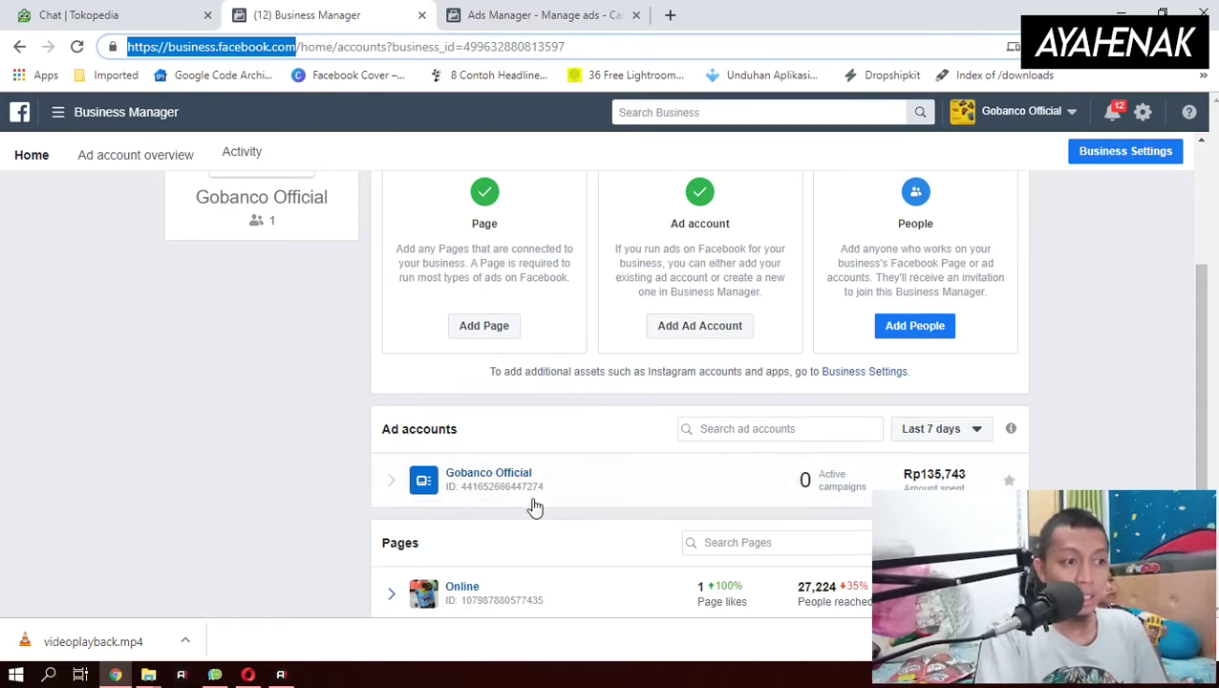
# Switch to the Ads Manager campaign draft, open its campaign objective and examine the available marketing objectives.
pyautogui.click(562, 12)
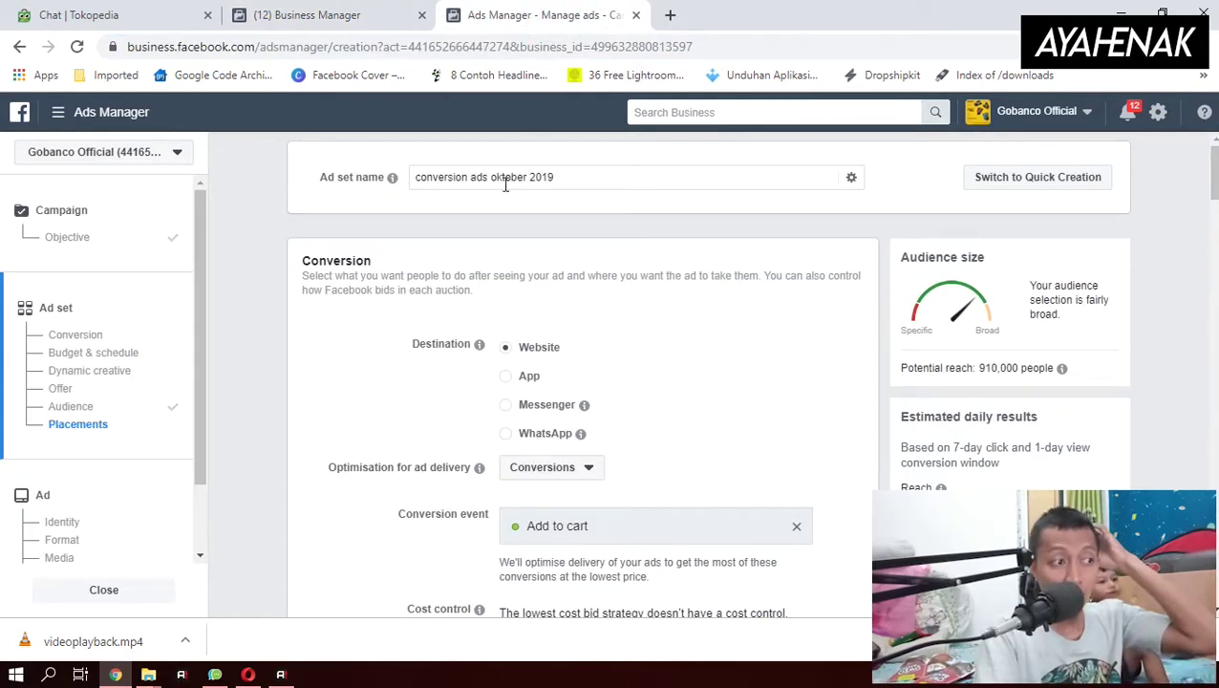
pyautogui.scroll(-1, 427, 318)
pyautogui.scroll(1, 285, 291)
pyautogui.click(71, 238)
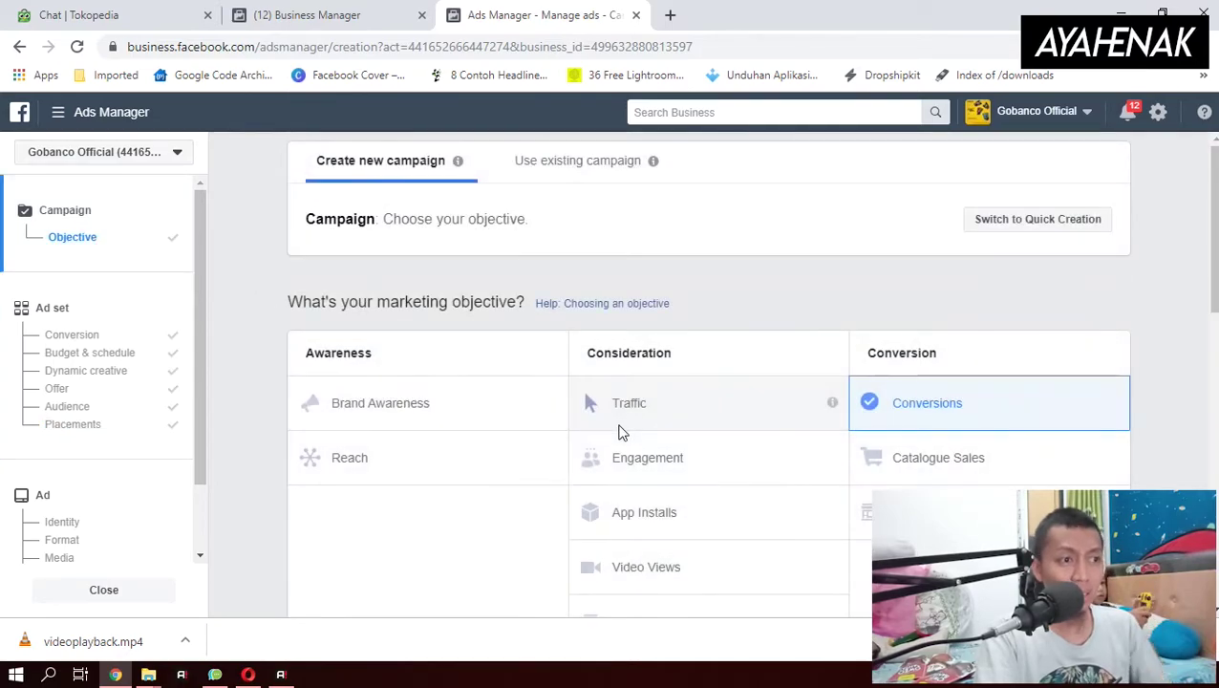
pyautogui.scroll(-1, 619, 432)
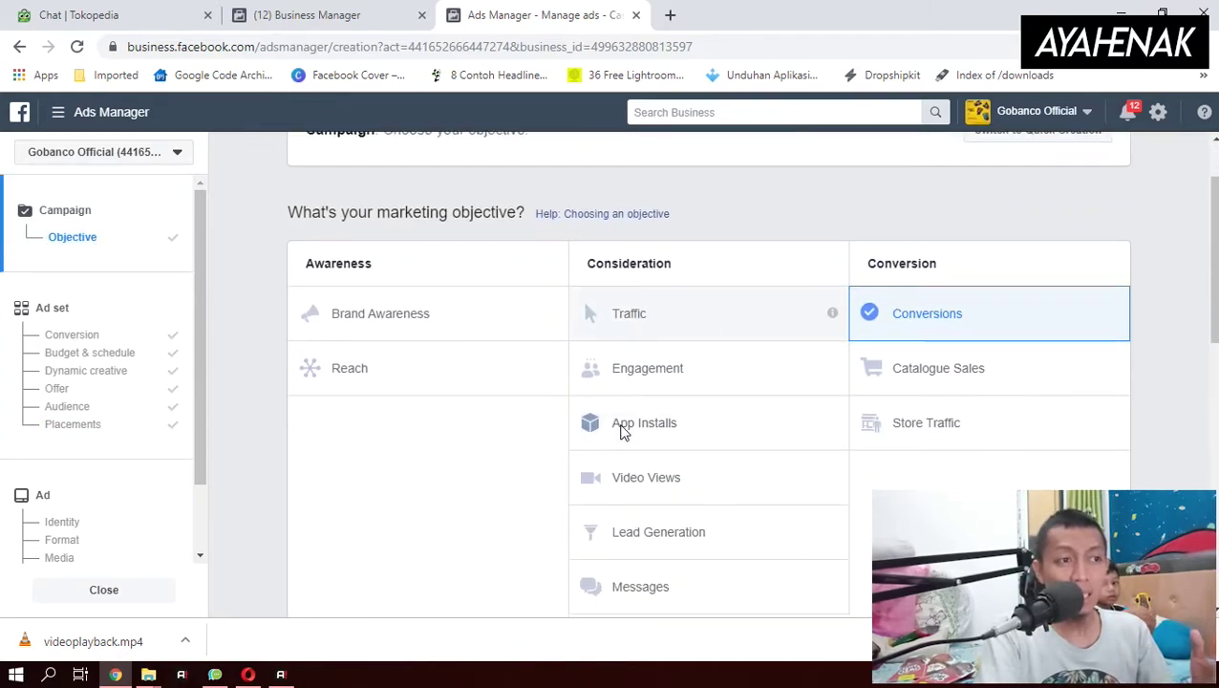
pyautogui.scroll(-1, 647, 411)
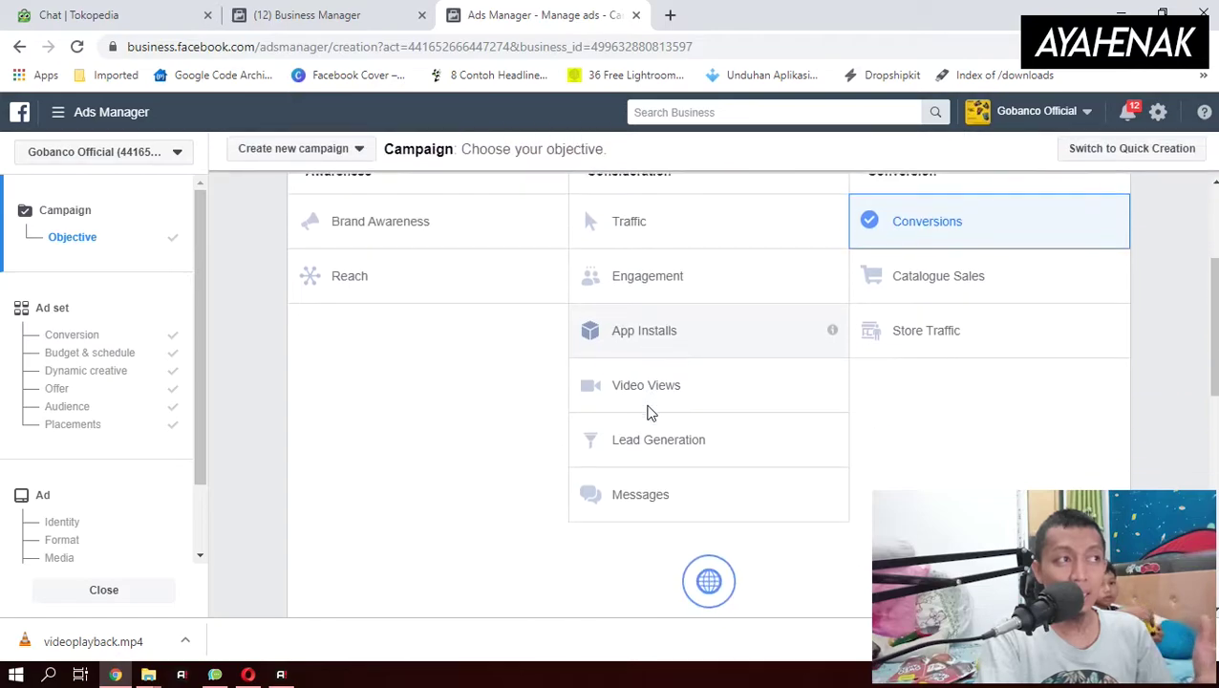
pyautogui.scroll(1, 511, 271)
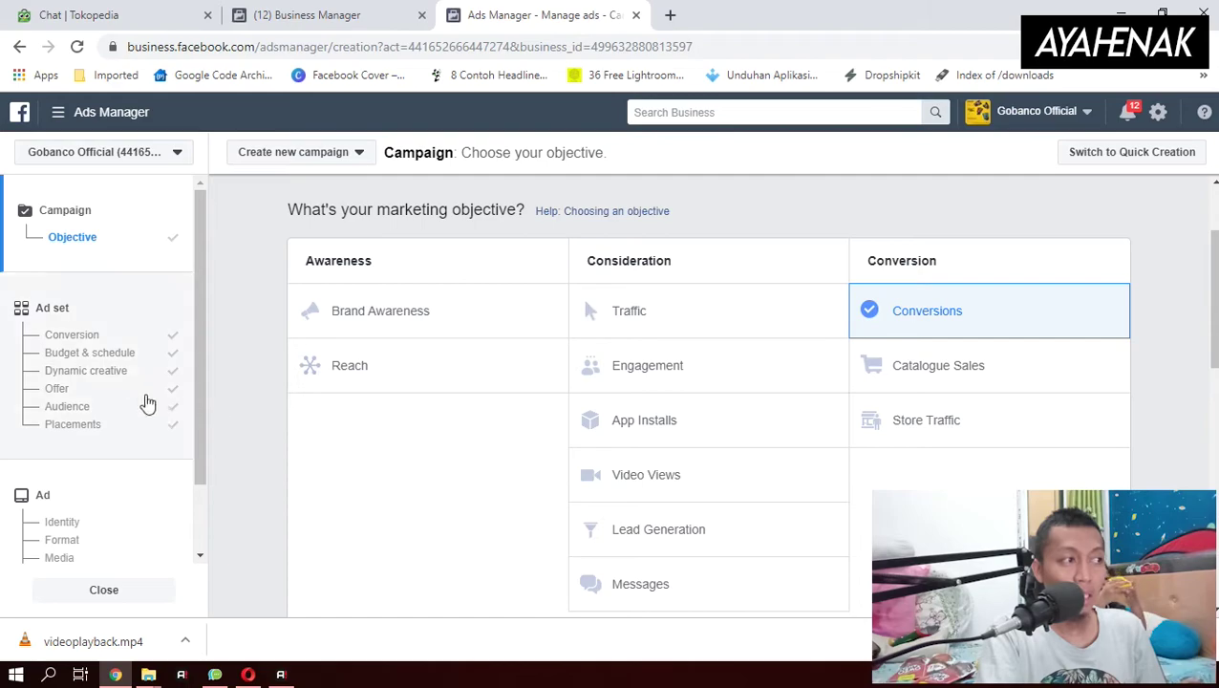
# View the ad set's conversion section, return to the campaign objective and highlight the campaign name.
pyautogui.click(74, 336)
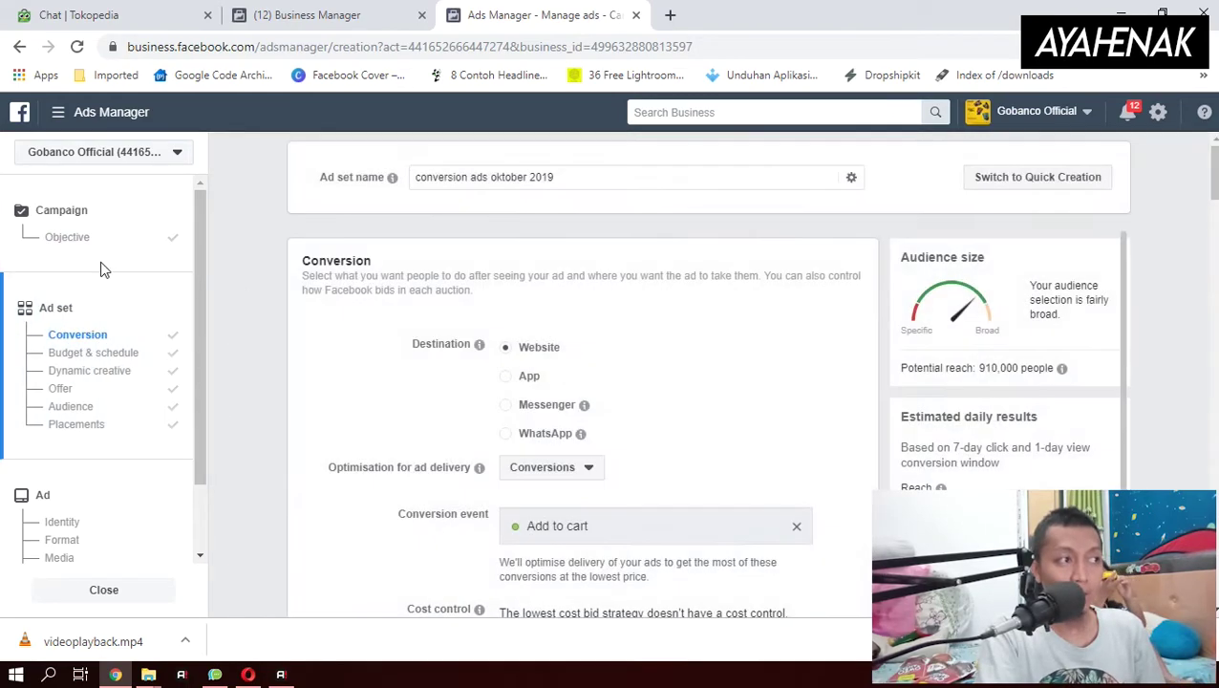
pyautogui.click(76, 241)
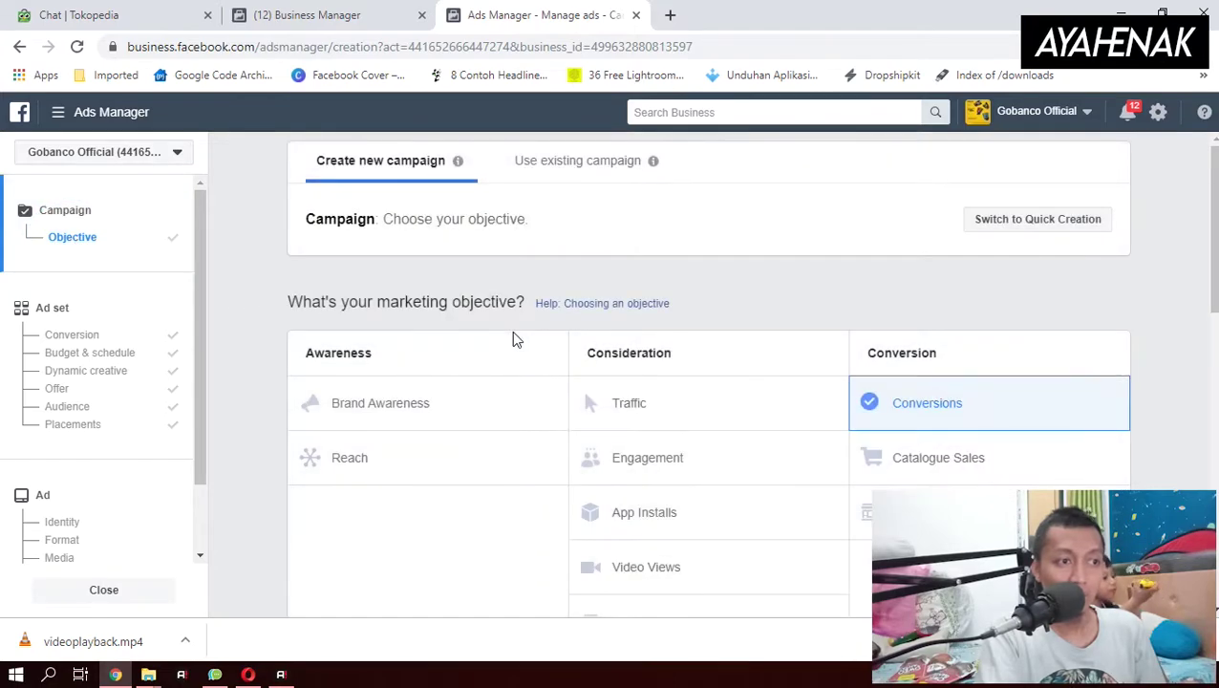
pyautogui.moveTo(781, 382); pyautogui.dragTo(596, 382)
pyautogui.click(789, 388)
pyautogui.moveTo(789, 389); pyautogui.dragTo(637, 411)
pyautogui.click(1168, 430)
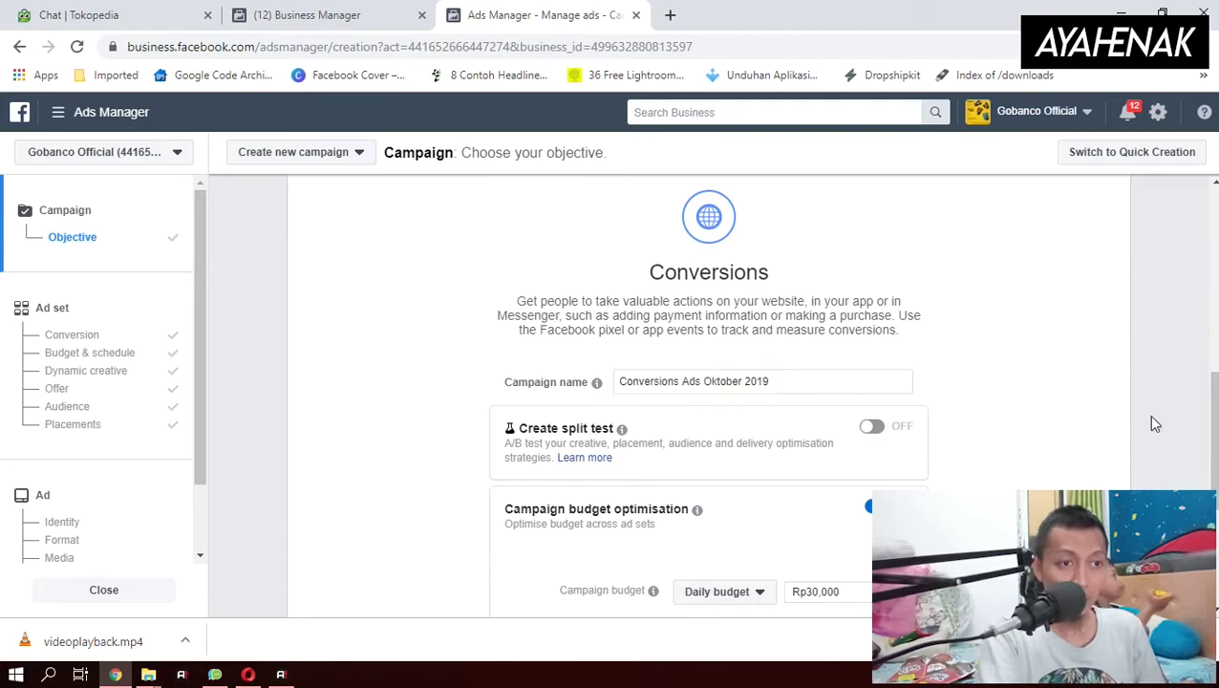
# Review the campaign's split test and budget optimisation settings and continue to the ad set.
pyautogui.scroll(-1, 1018, 482)
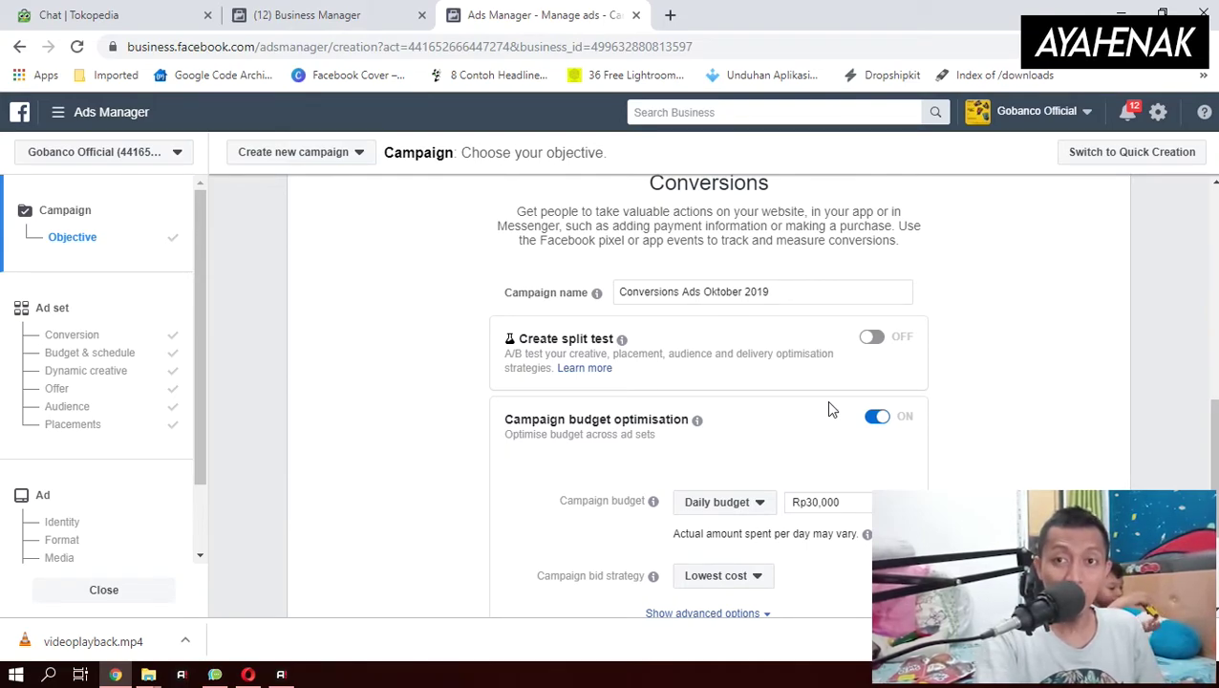
pyautogui.scroll(-1, 830, 327)
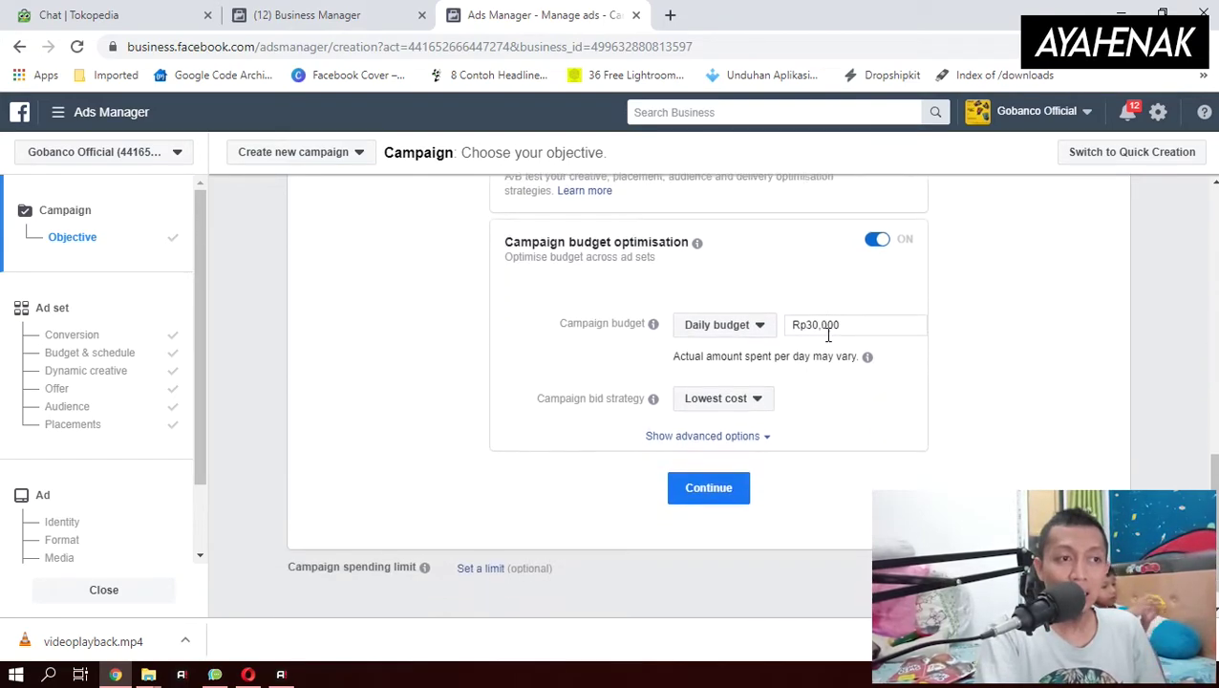
pyautogui.scroll(1, 853, 288)
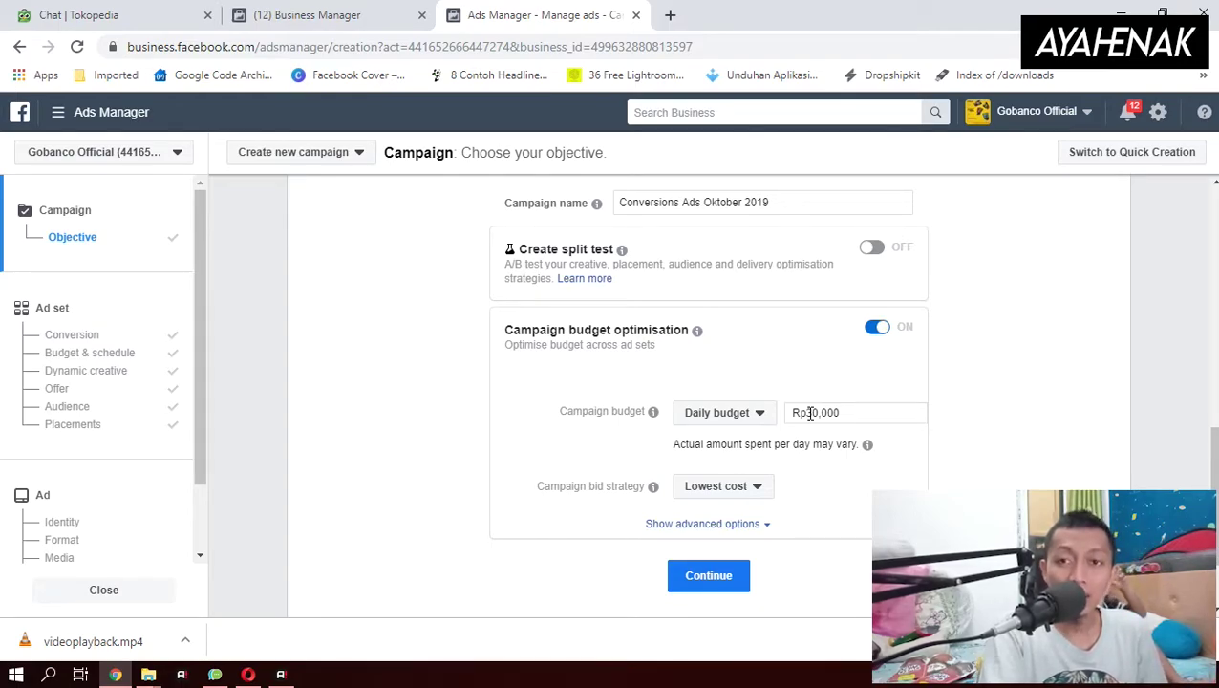
pyautogui.scroll(-1, 807, 420)
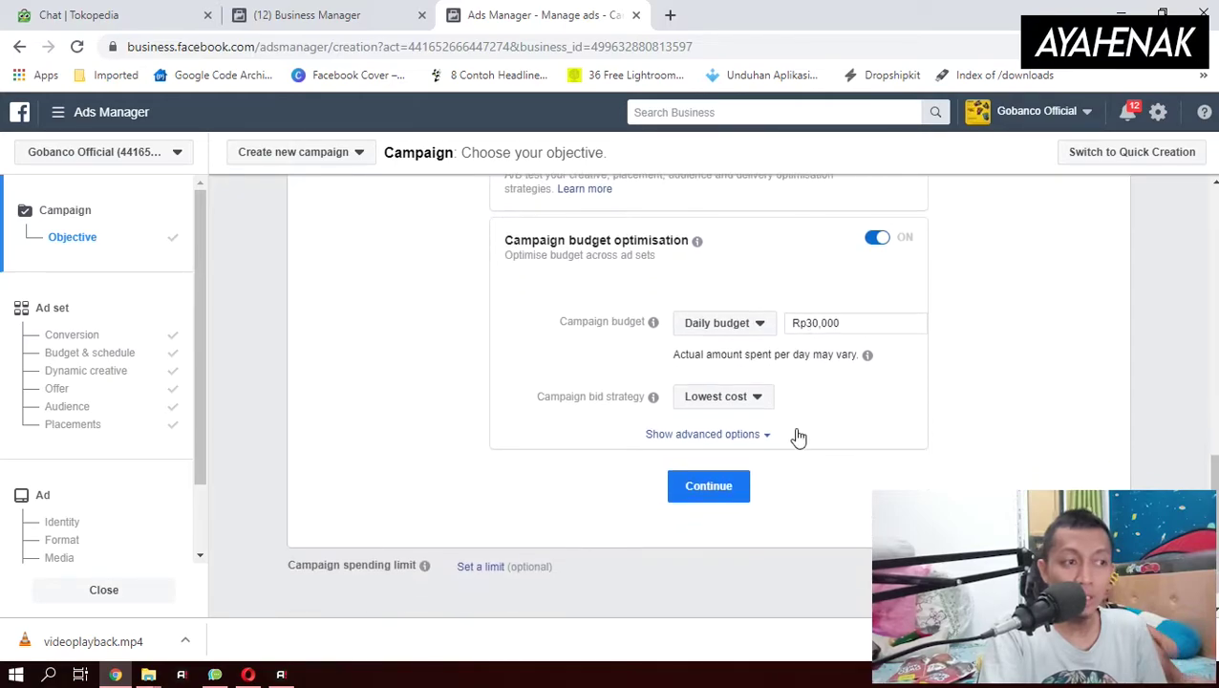
pyautogui.click(725, 497)
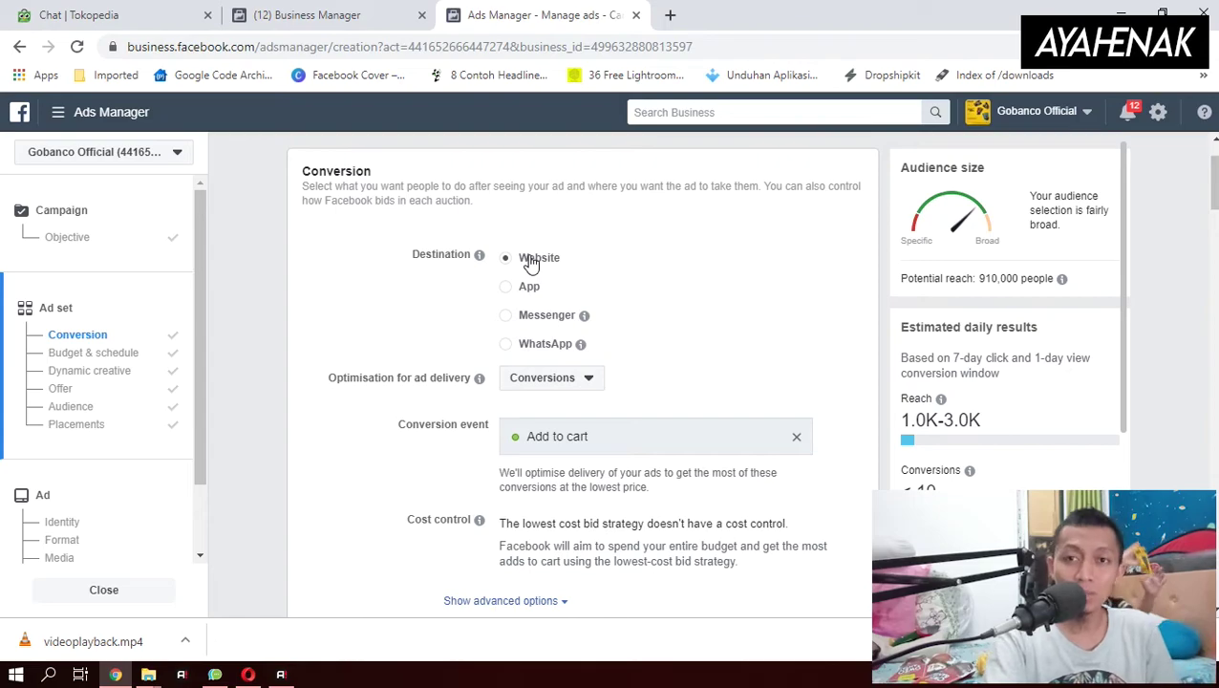
# Open the bit.ly link management site in a new browser tab.
pyautogui.click(669, 16)
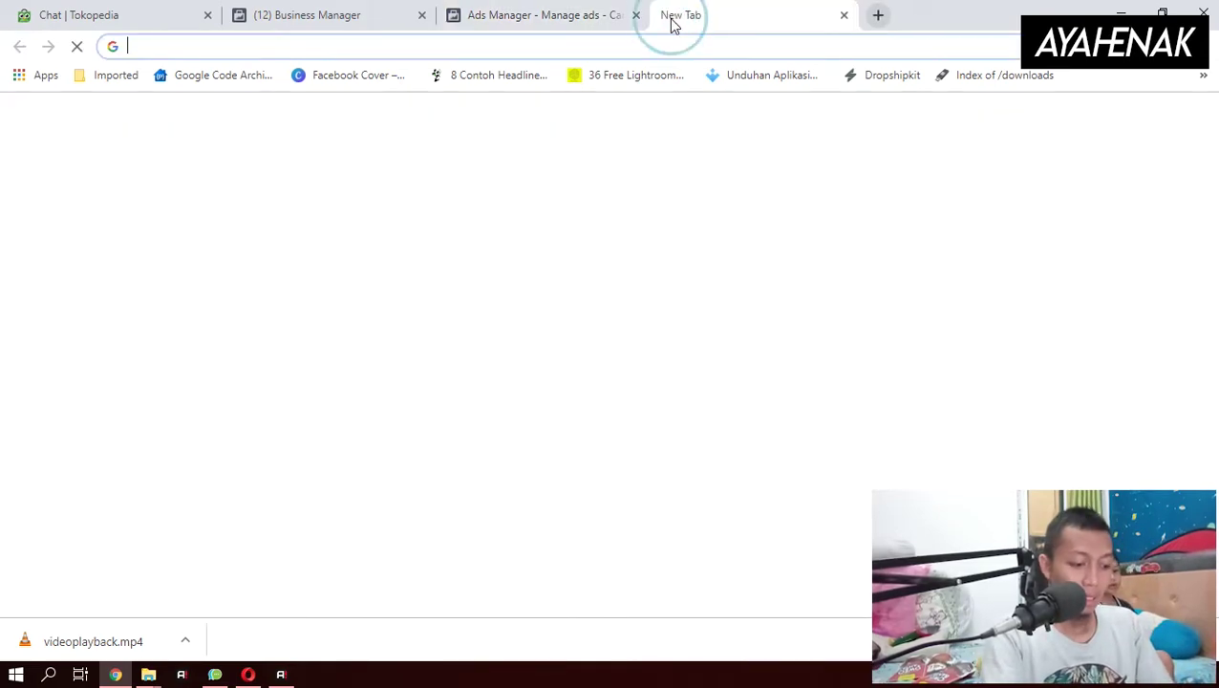
pyautogui.write('bu')
pyautogui.press('BackSpace')
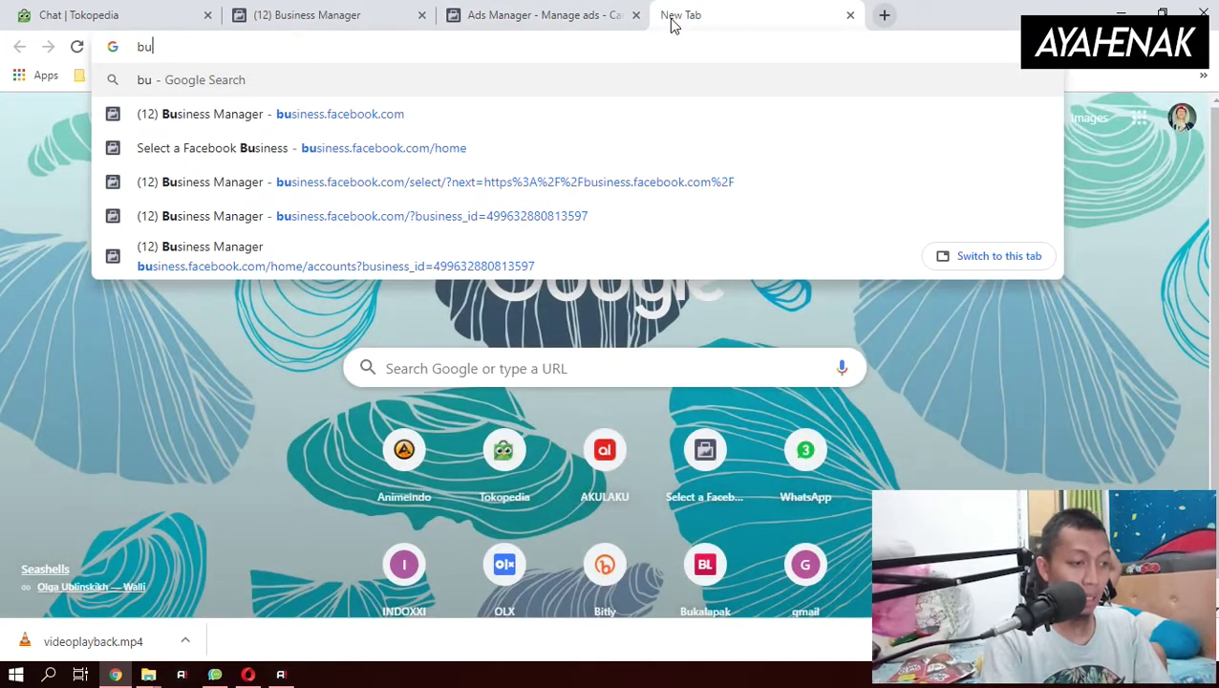
pyautogui.write('il')
pyautogui.press('BackSpace')
pyautogui.write('t')
pyautogui.press('BackSpace')
pyautogui.press('BackSpace')
pyautogui.press('BackSpace')
pyautogui.write('it')
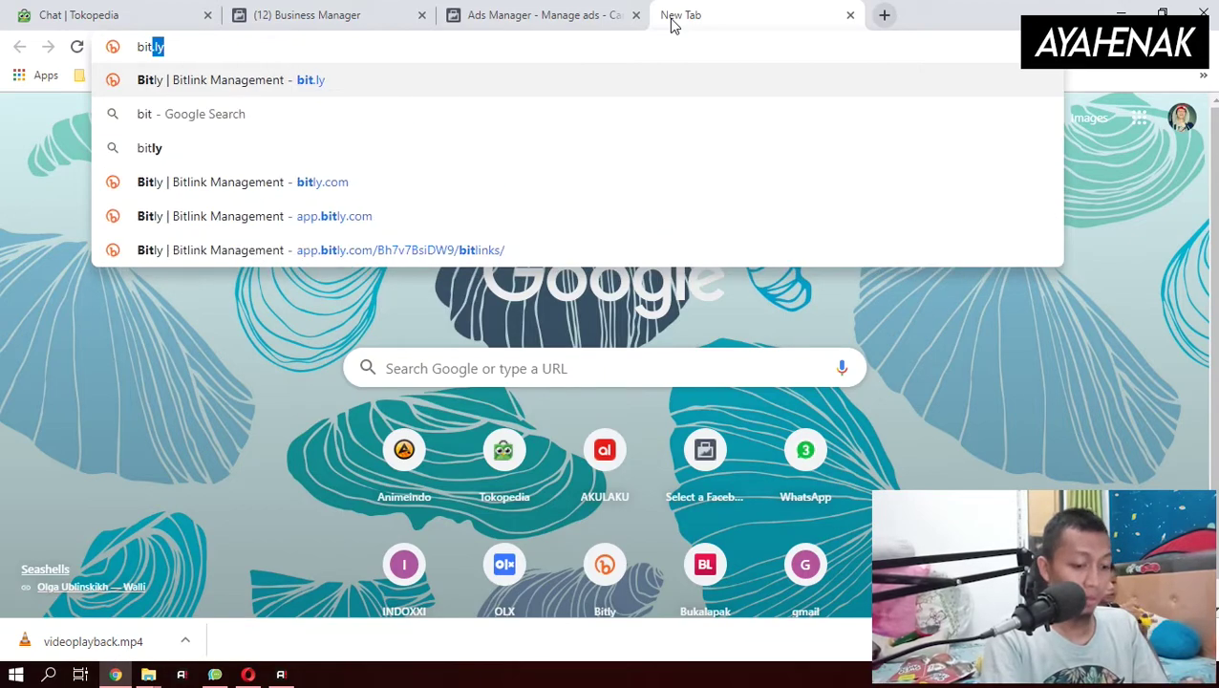
pyautogui.press('Return')
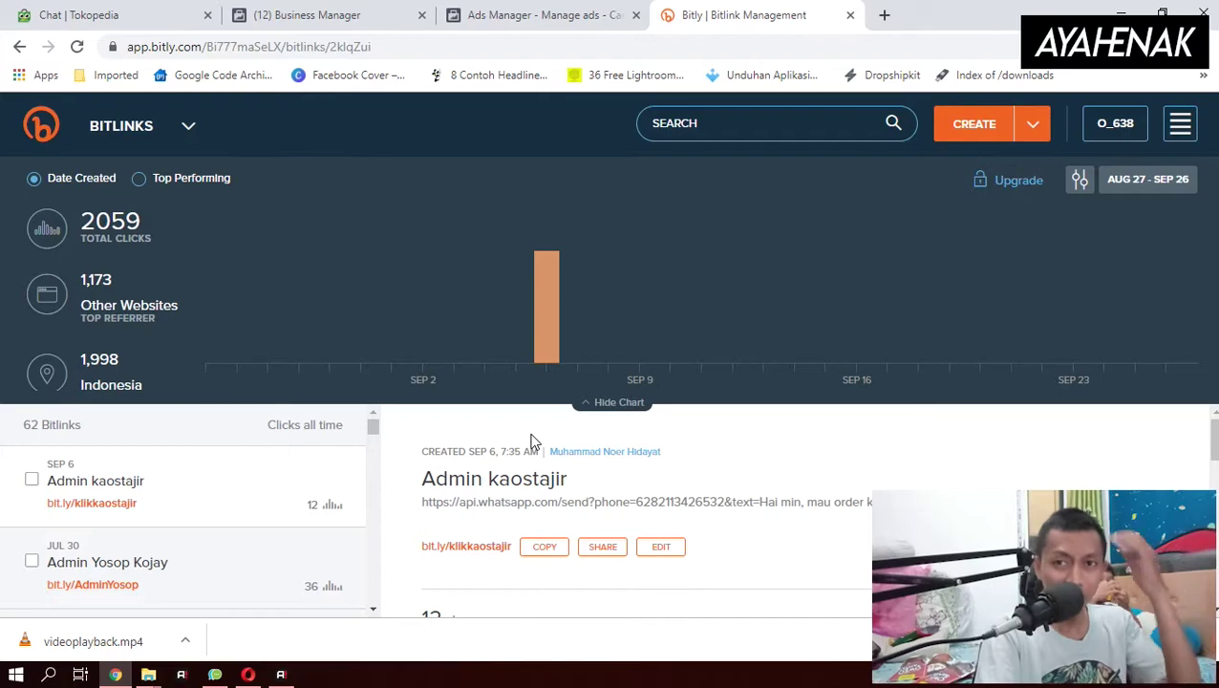
# Return to Ads Manager and review the ad set's conversion, schedule, dynamic creative and offer settings.
pyautogui.click(544, 18)
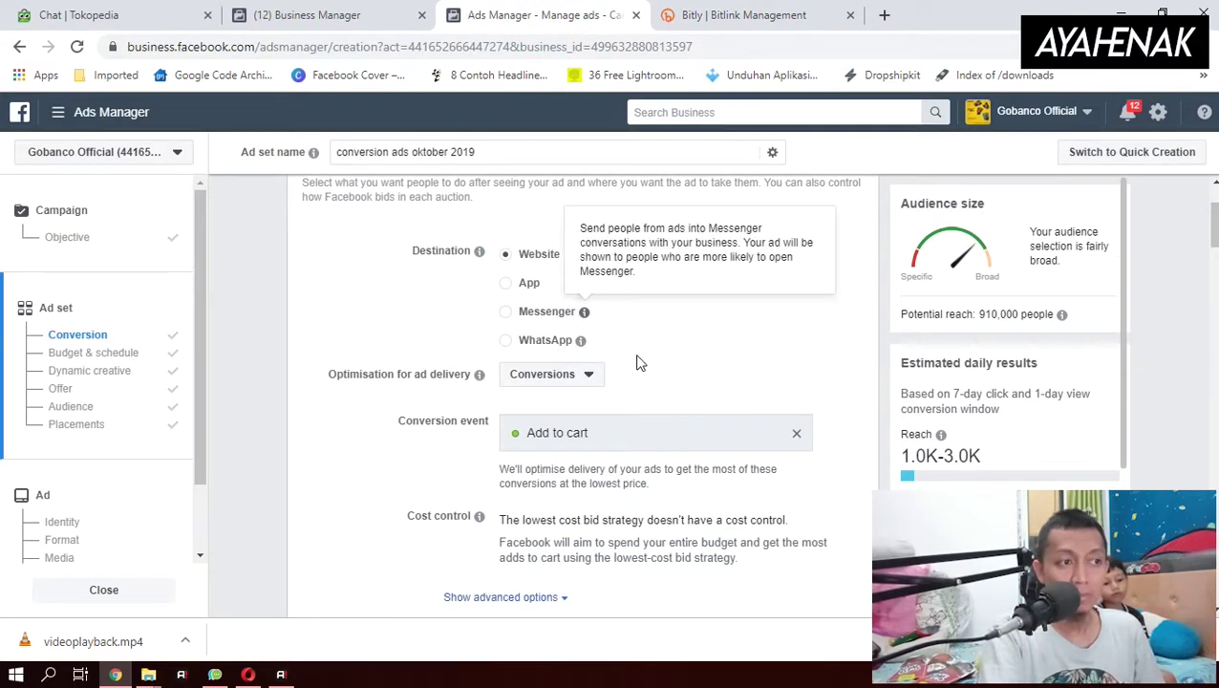
pyautogui.scroll(-2, 640, 363)
pyautogui.scroll(-3, 650, 367)
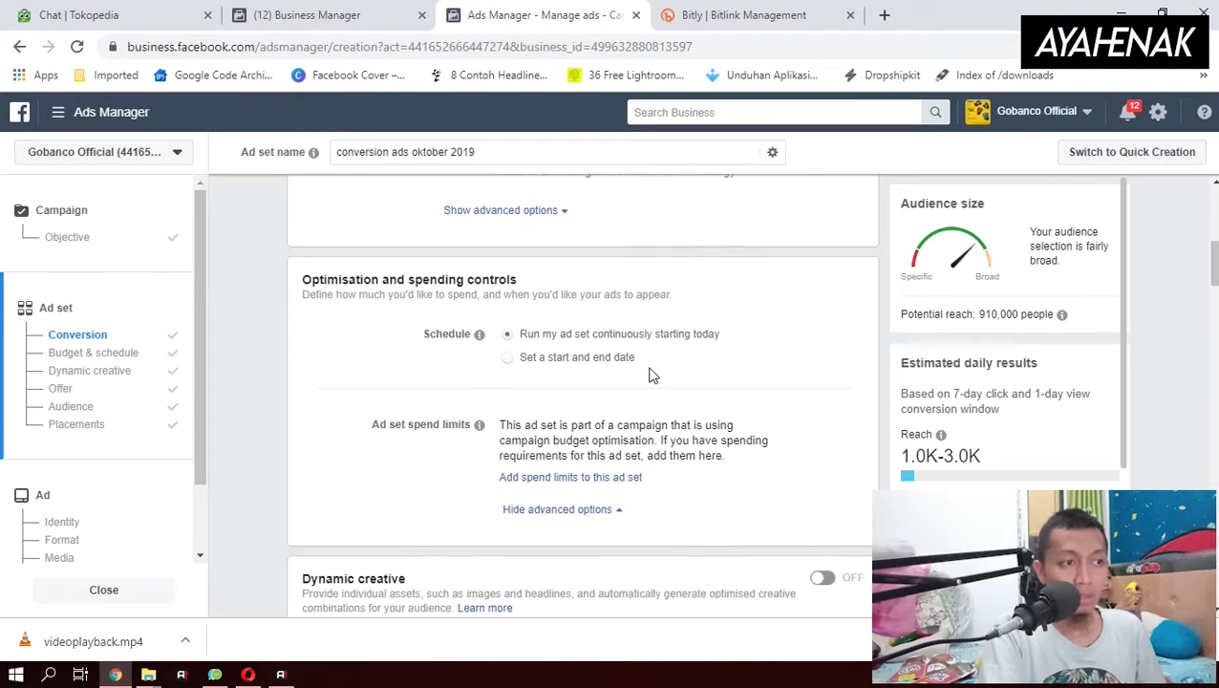
pyautogui.scroll(-4, 626, 351)
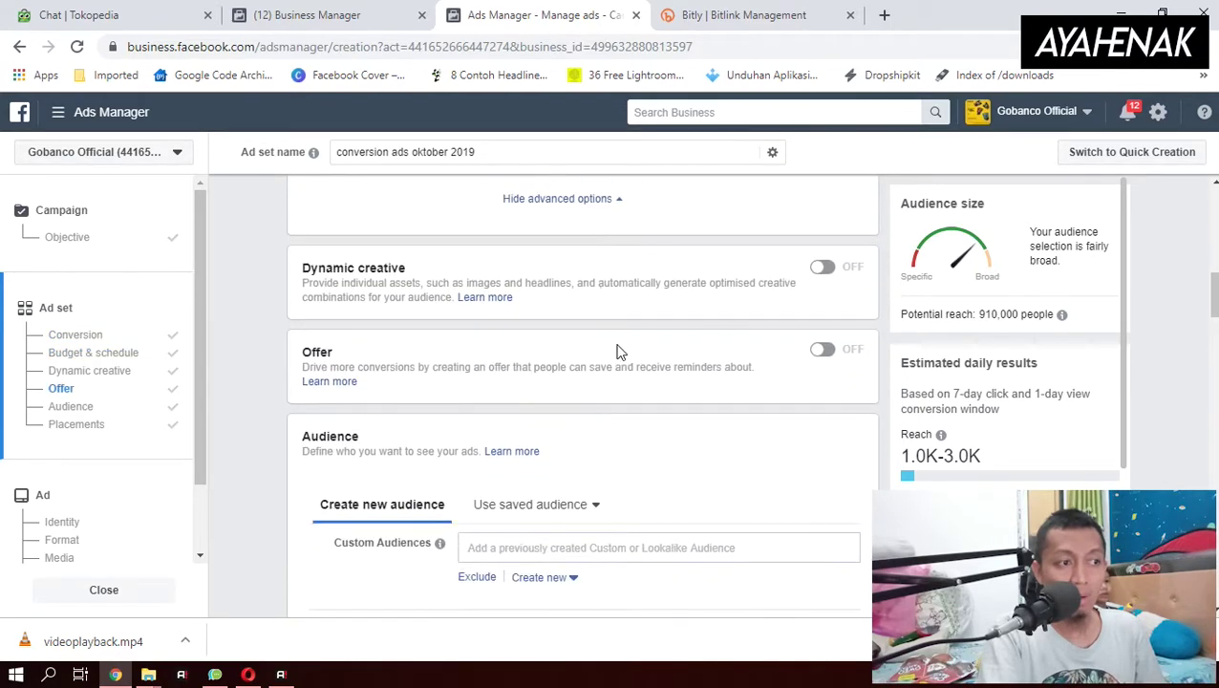
pyautogui.scroll(-2, 619, 353)
# Examine the ad set audience's location, age, gender and language settings.
pyautogui.scroll(-1, 645, 357)
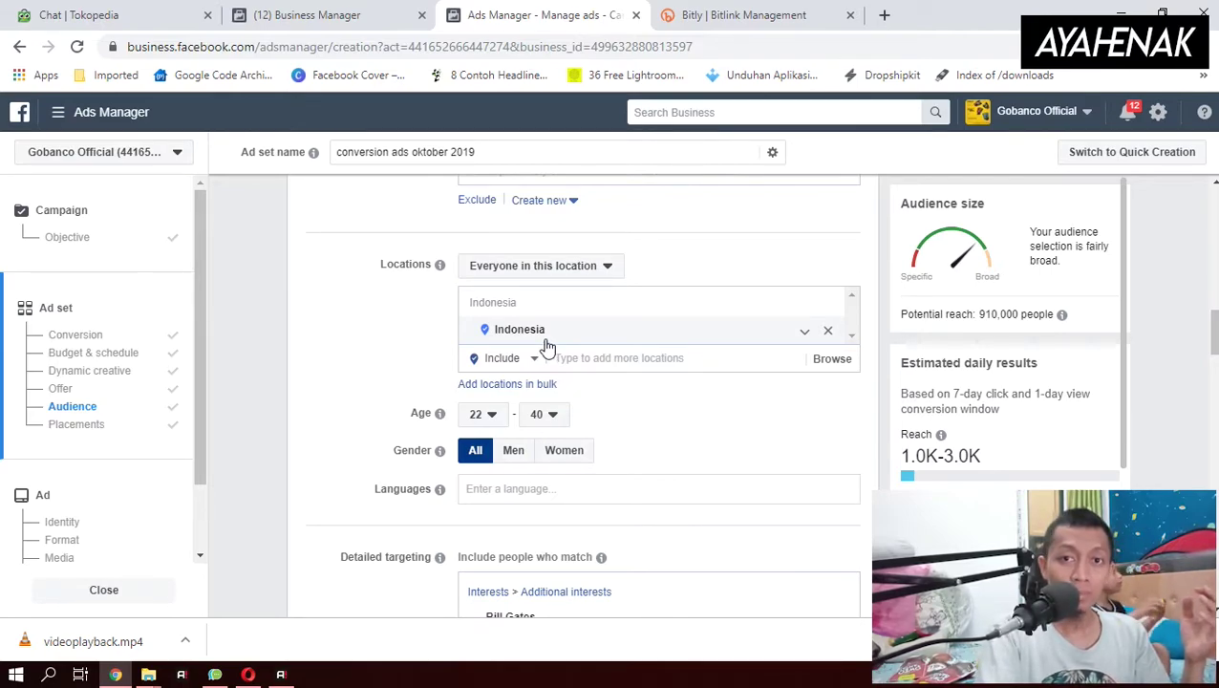
pyautogui.scroll(-2, 545, 339)
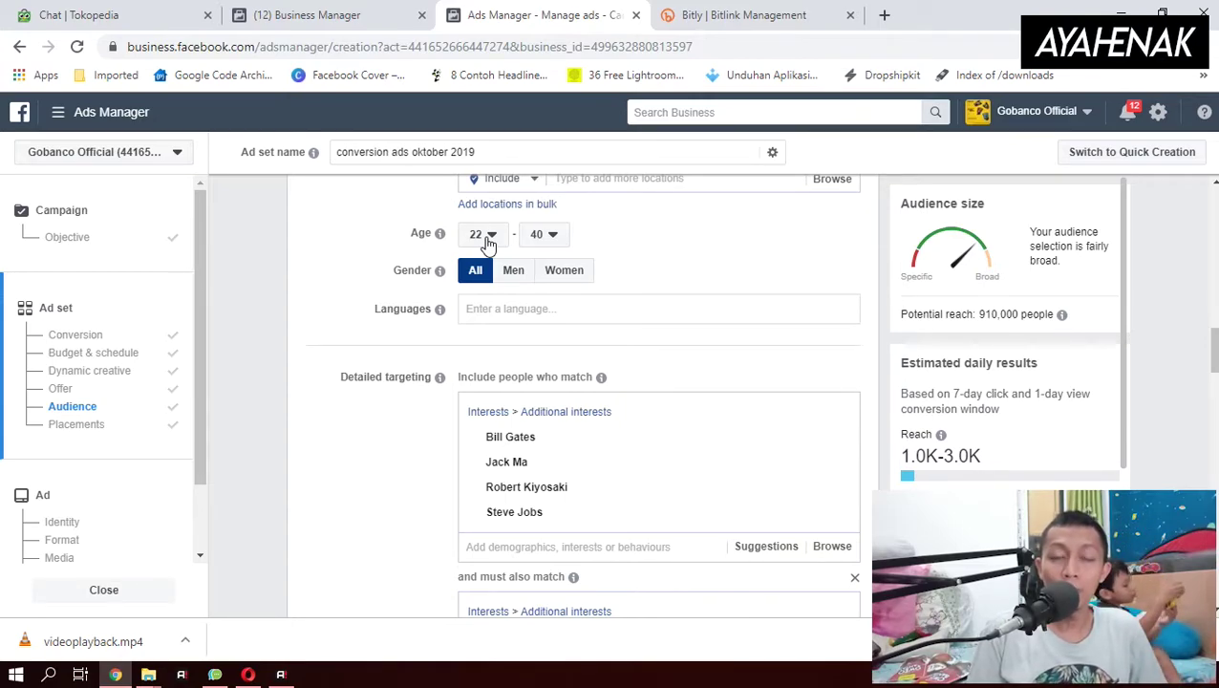
pyautogui.scroll(-1, 486, 240)
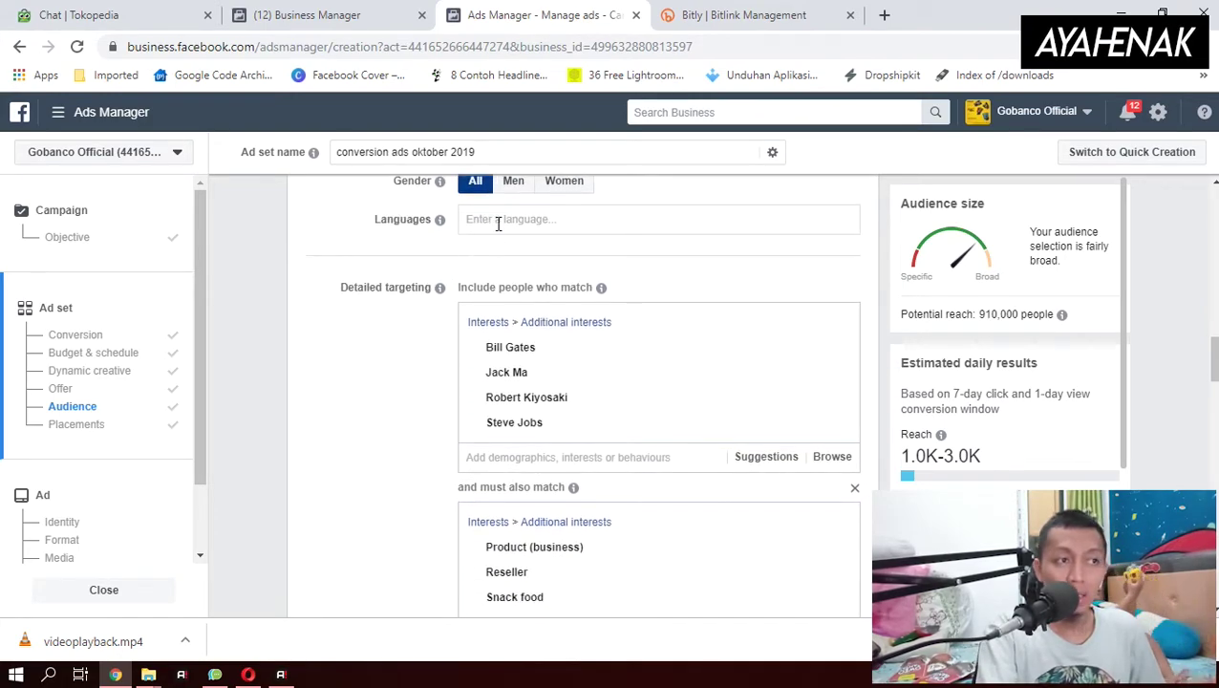
pyautogui.scroll(-1, 502, 234)
pyautogui.scroll(2, 485, 274)
pyautogui.scroll(1, 484, 273)
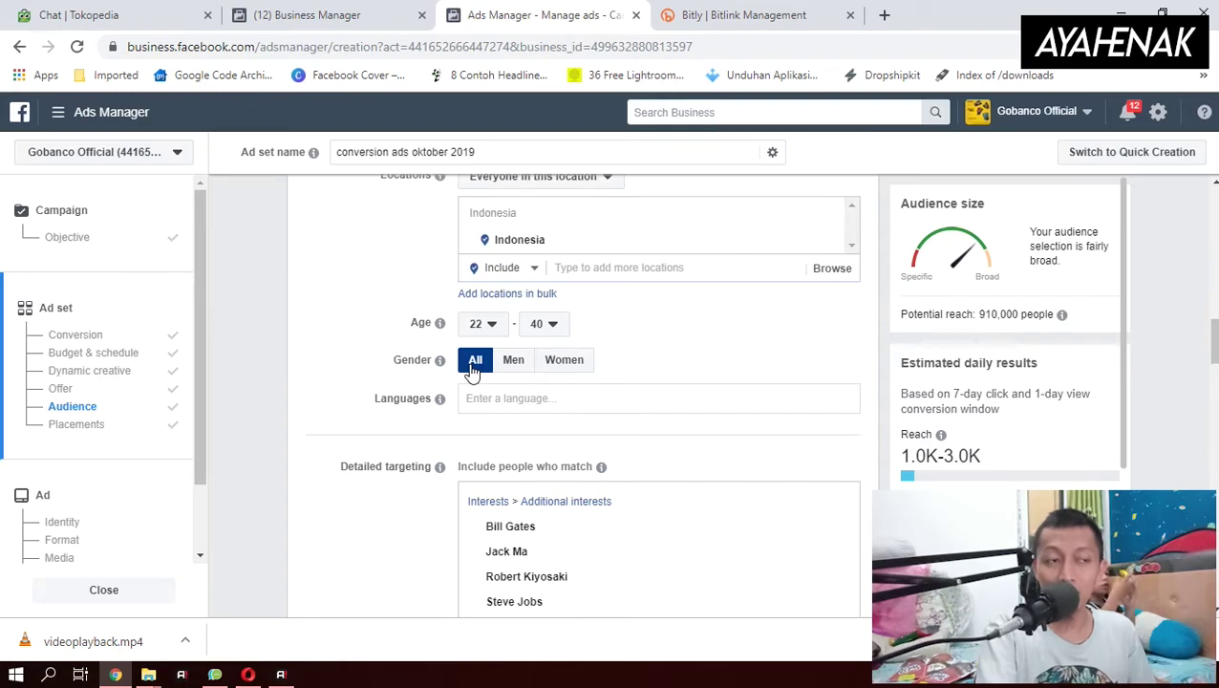
# Examine the interest groups in the audience's detailed targeting and the conditions that narrow them.
pyautogui.scroll(-2, 471, 368)
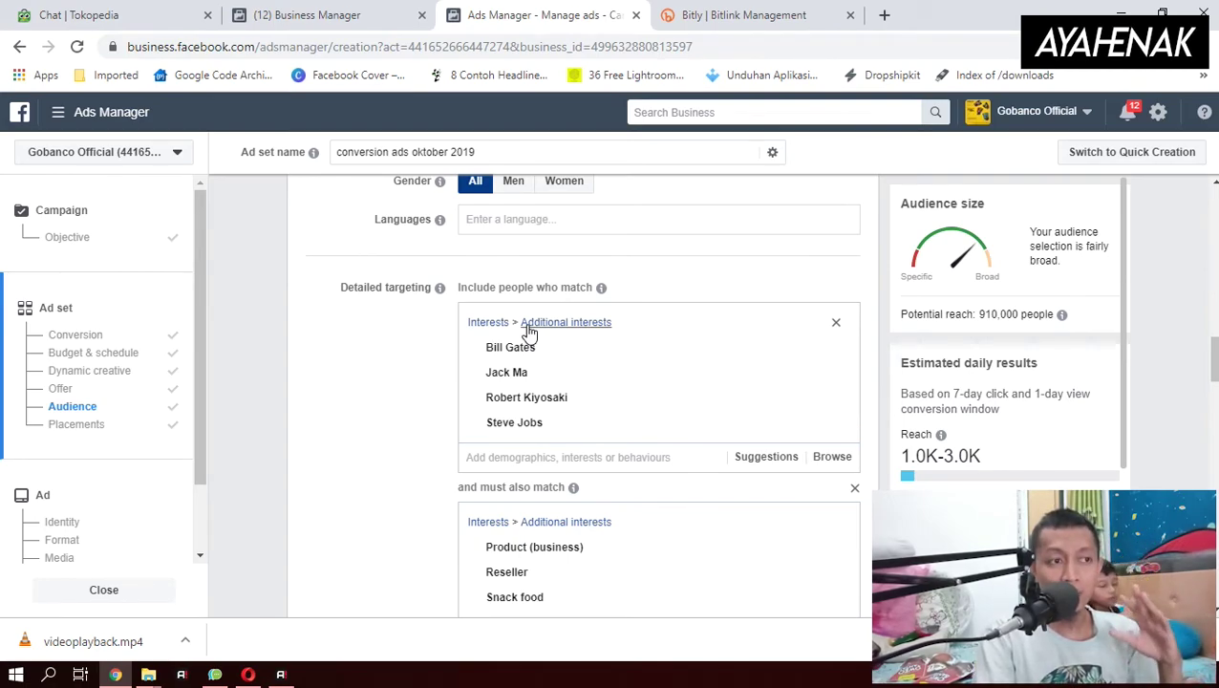
pyautogui.moveTo(541, 353)
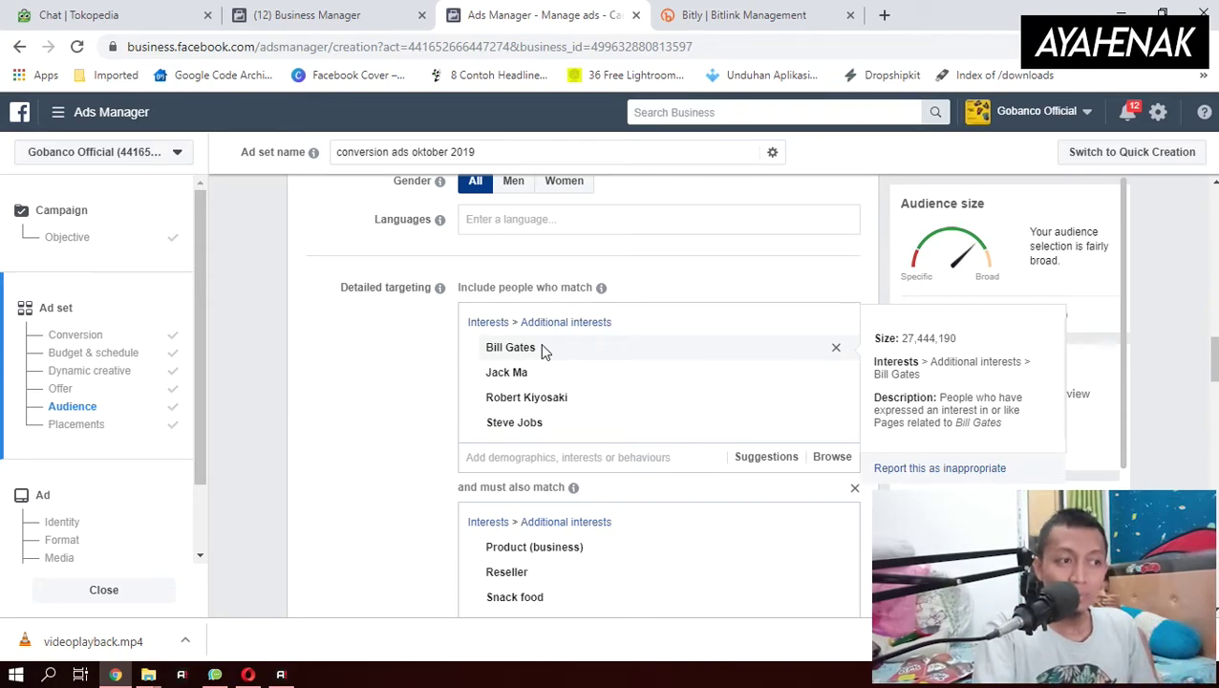
pyautogui.scroll(-1, 390, 303)
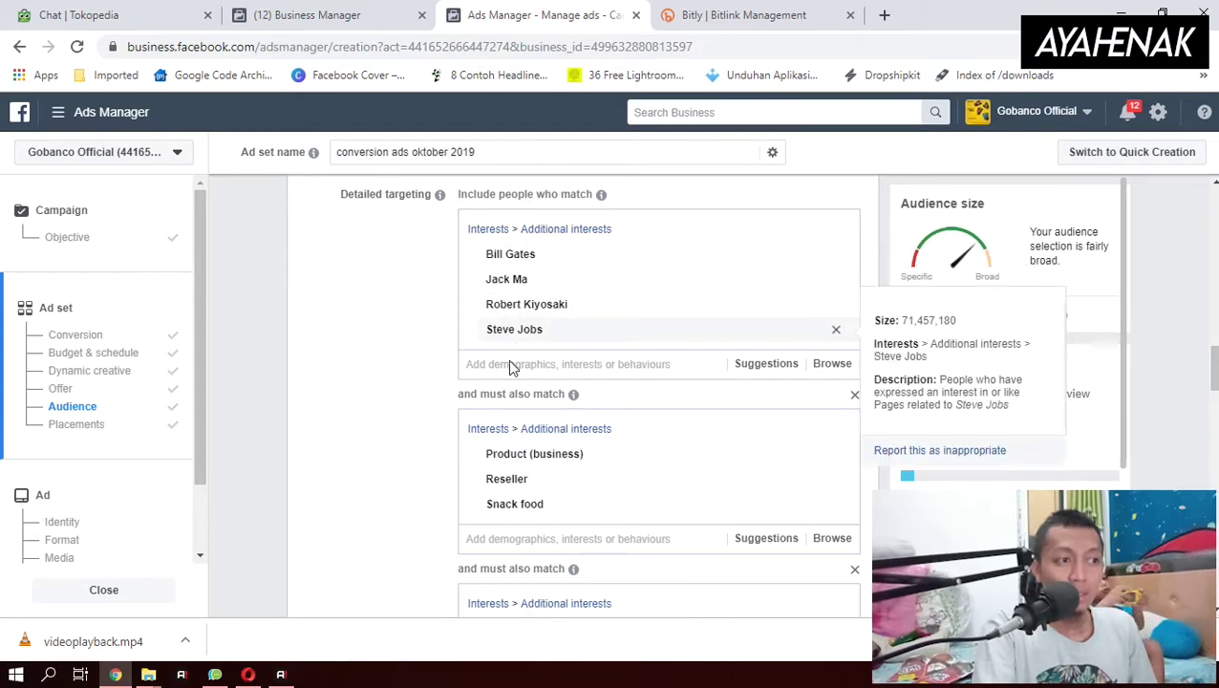
pyautogui.scroll(-1, 516, 411)
pyautogui.scroll(1, 591, 312)
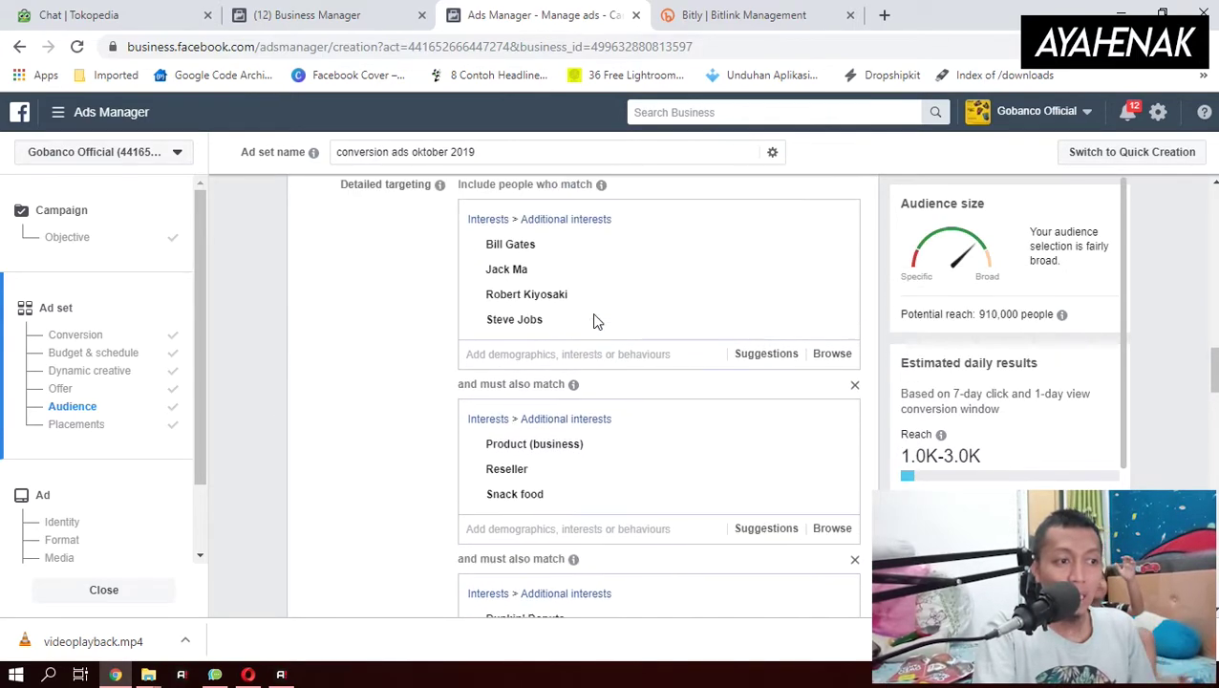
pyautogui.scroll(-4, 604, 345)
pyautogui.scroll(-2, 602, 401)
pyautogui.scroll(2, 572, 325)
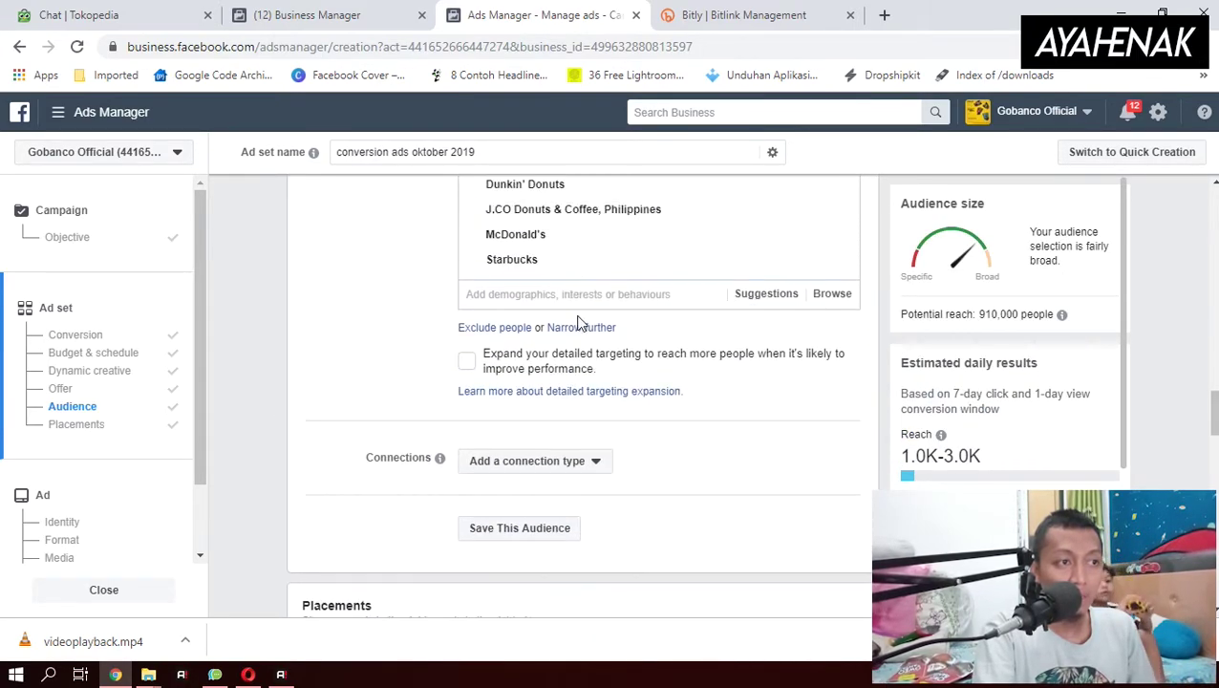
pyautogui.scroll(4, 579, 338)
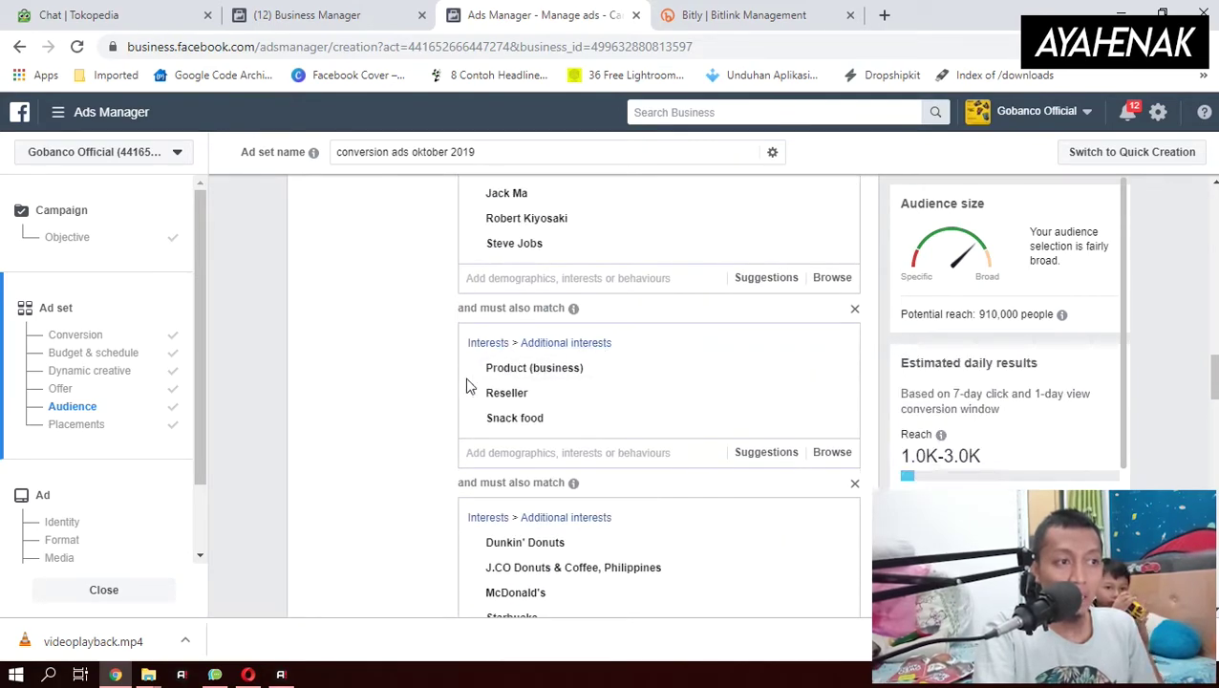
pyautogui.moveTo(501, 374)
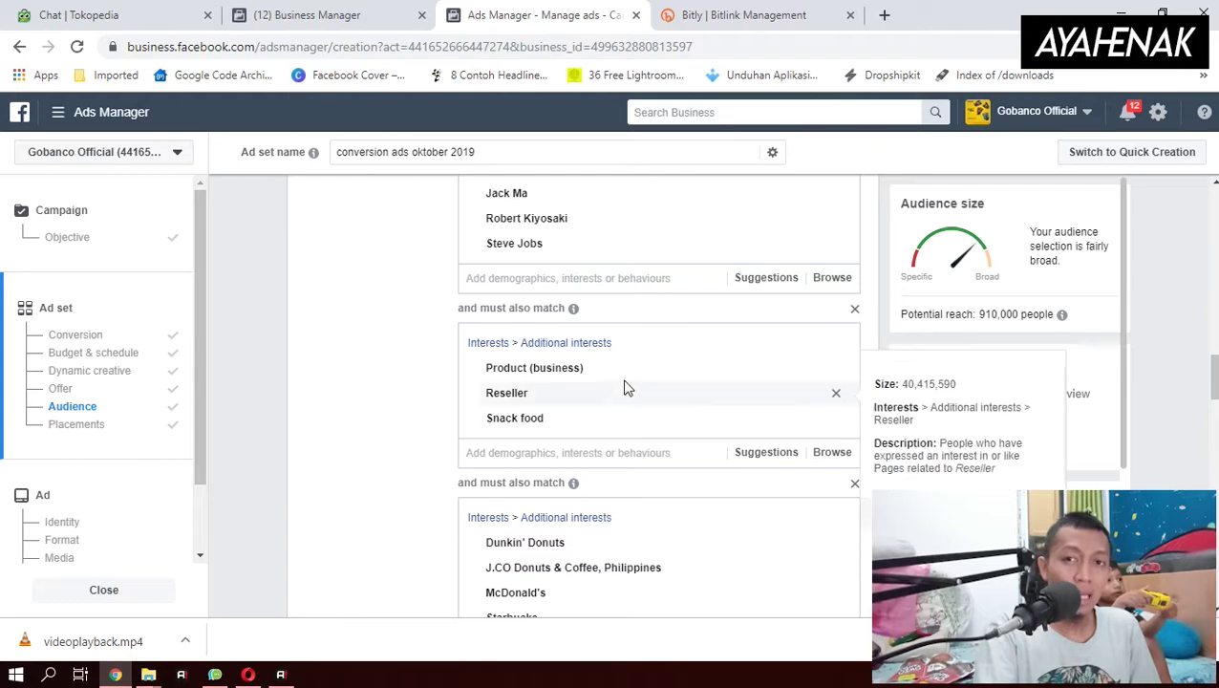
pyautogui.scroll(1, 617, 449)
pyautogui.scroll(-1, 613, 487)
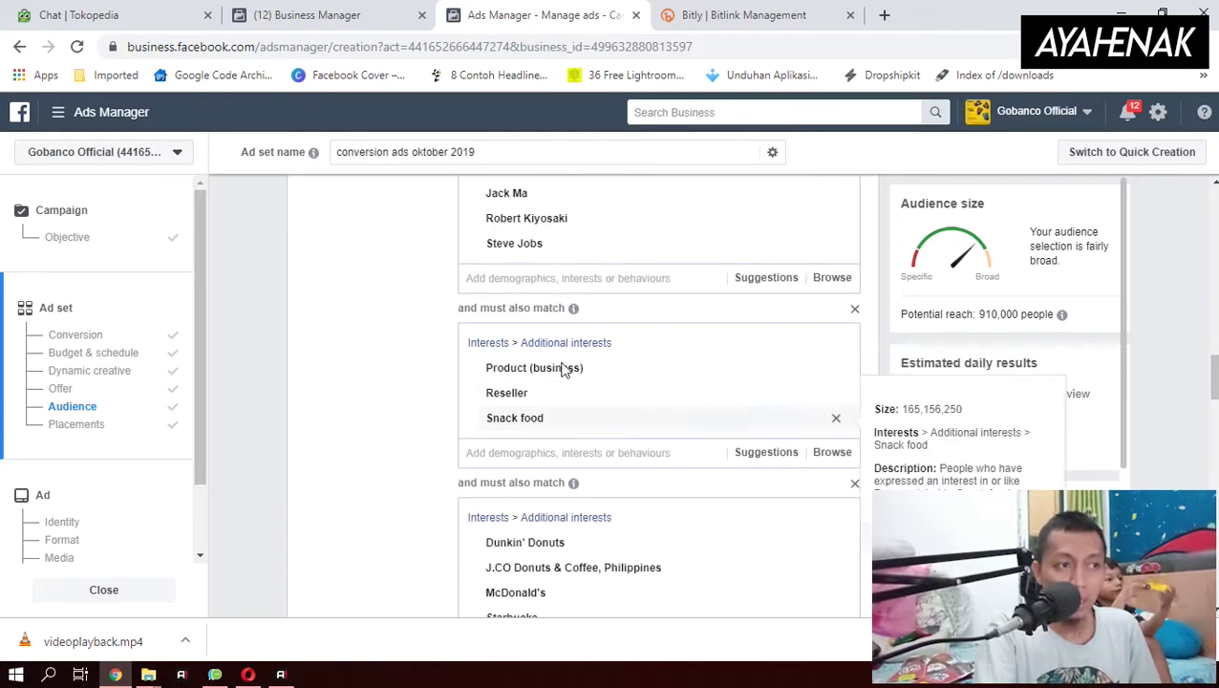
# Check how the potential reach of the audience is estimated for the current detailed targeting groups.
pyautogui.scroll(2, 563, 564)
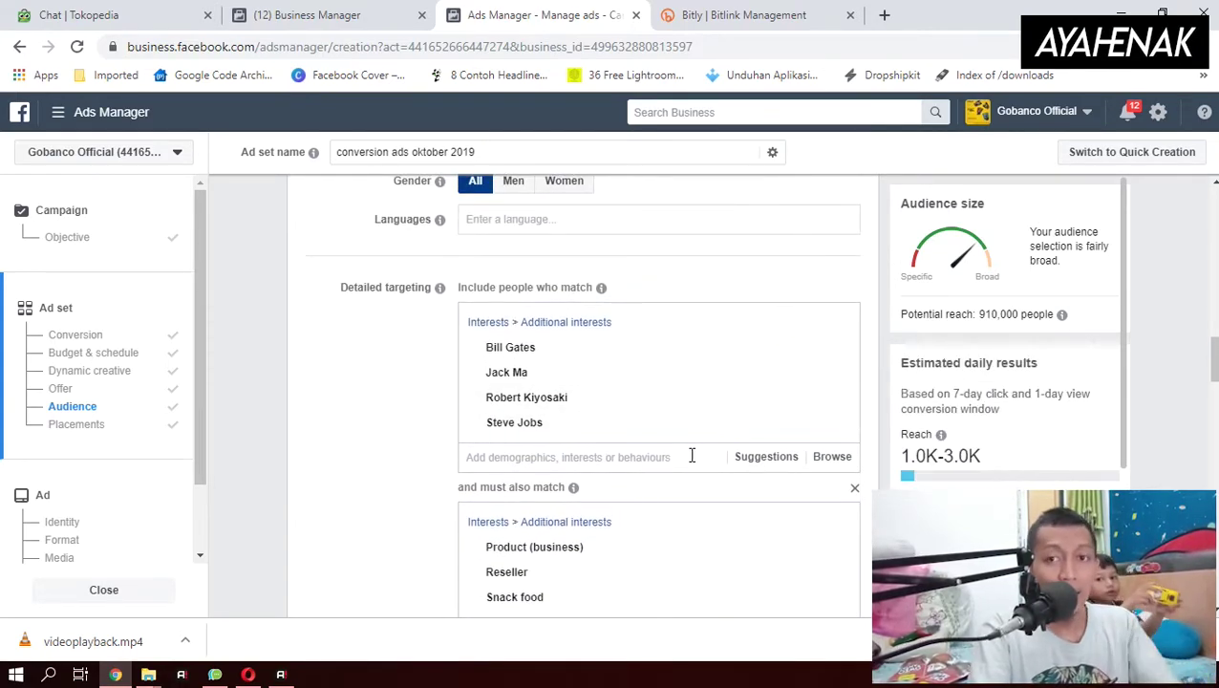
pyautogui.scroll(-1, 547, 542)
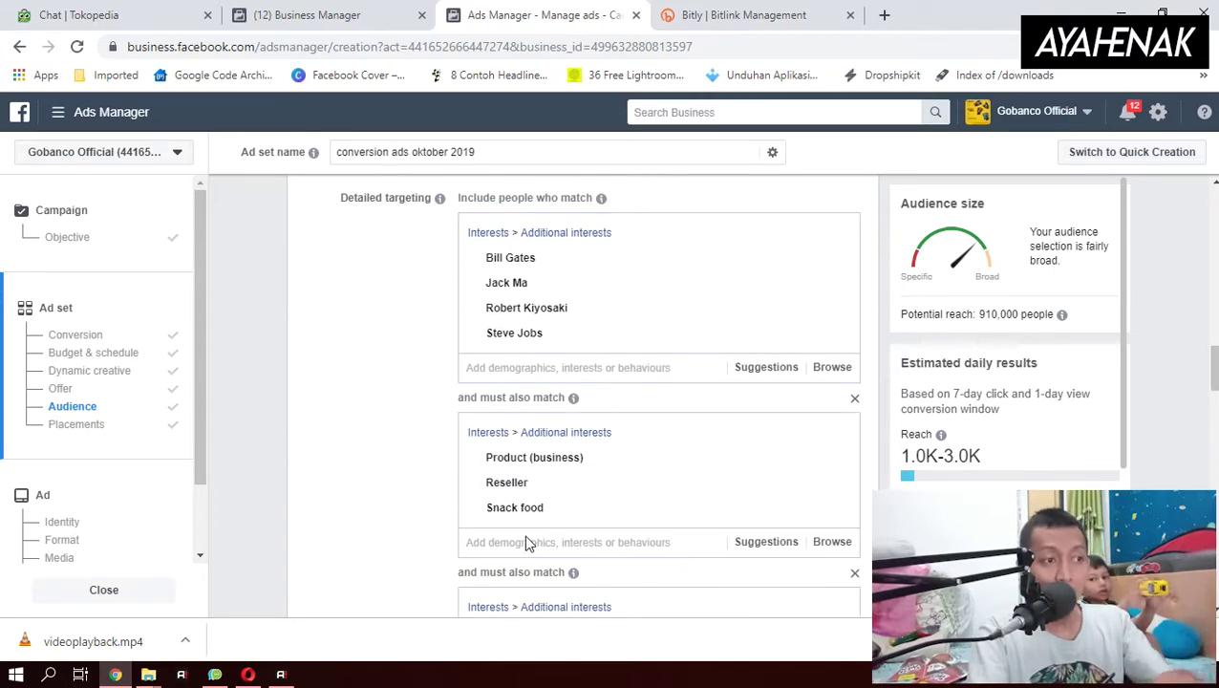
pyautogui.scroll(1, 595, 487)
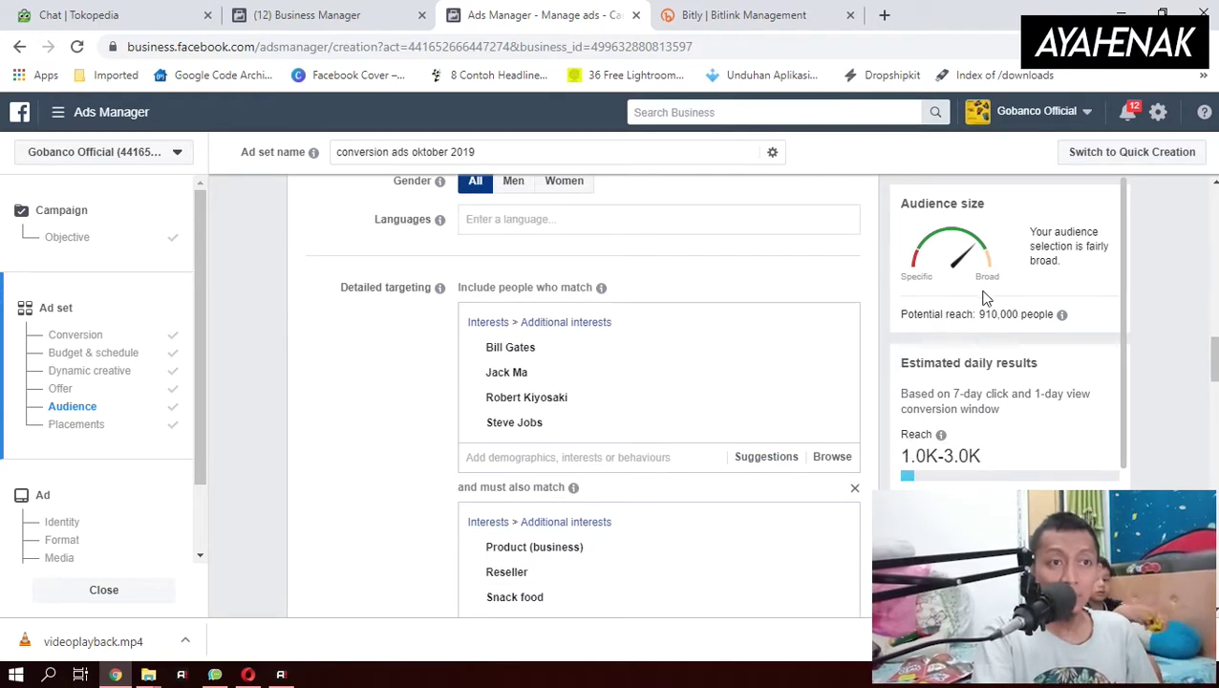
pyautogui.moveTo(1062, 314)
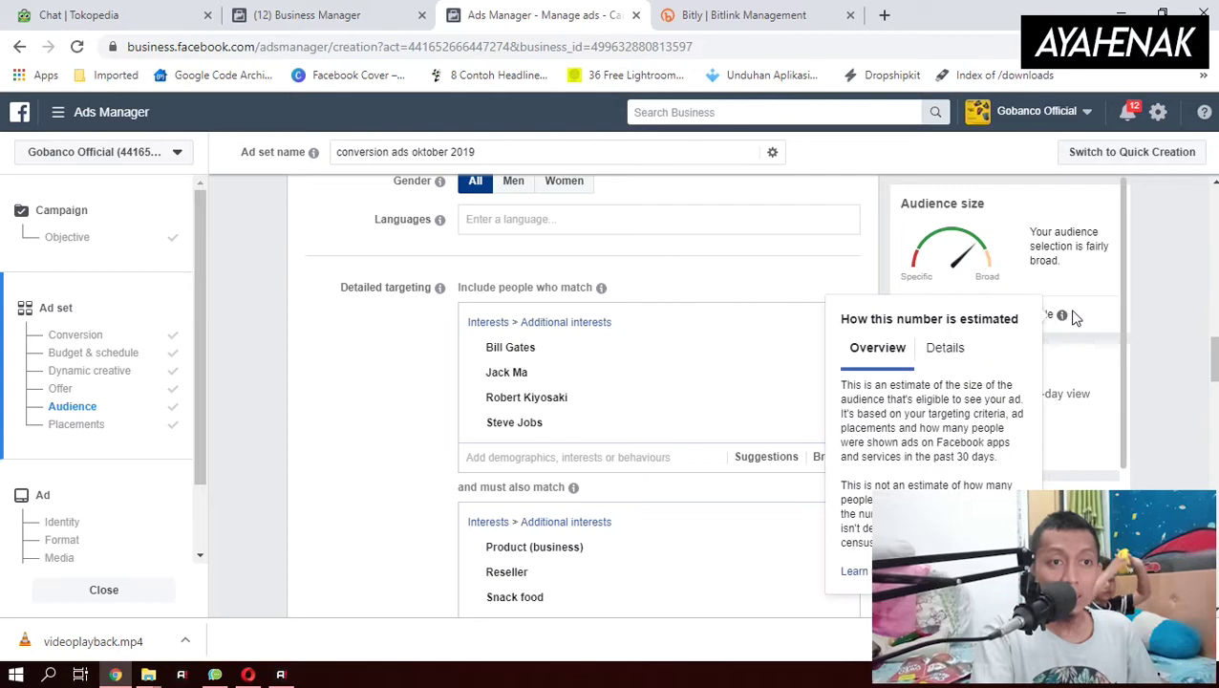
pyautogui.moveTo(1057, 323); pyautogui.dragTo(1016, 291)
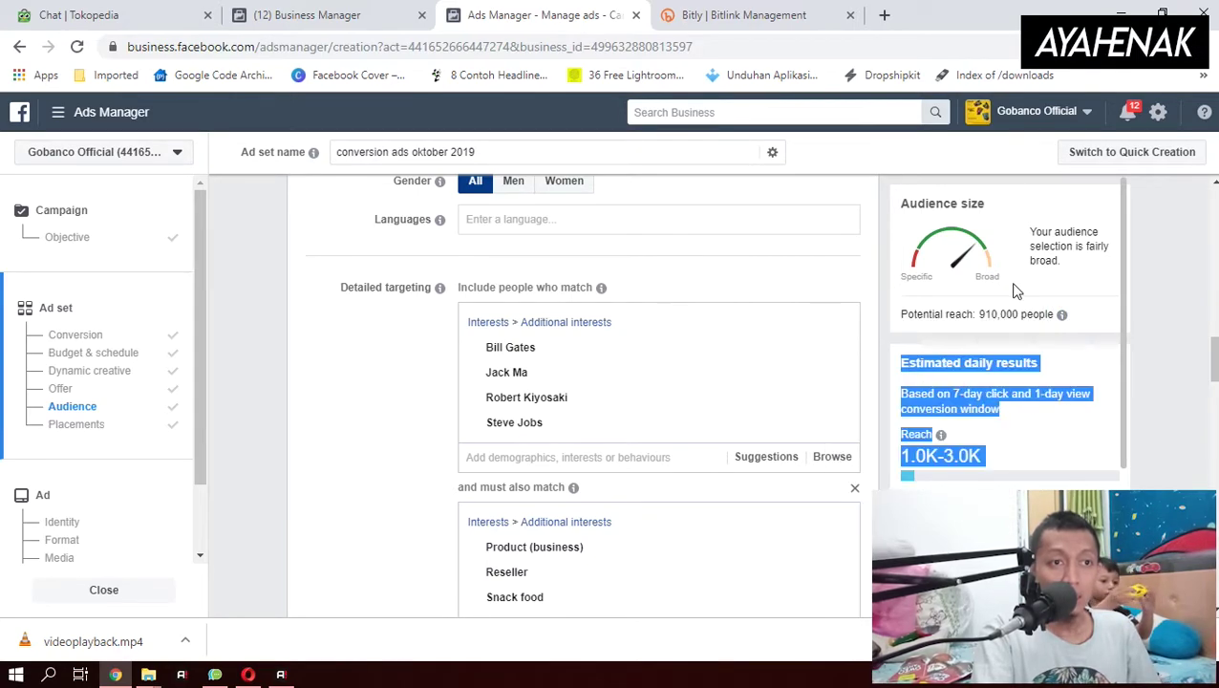
pyautogui.moveTo(896, 305); pyautogui.dragTo(1024, 330)
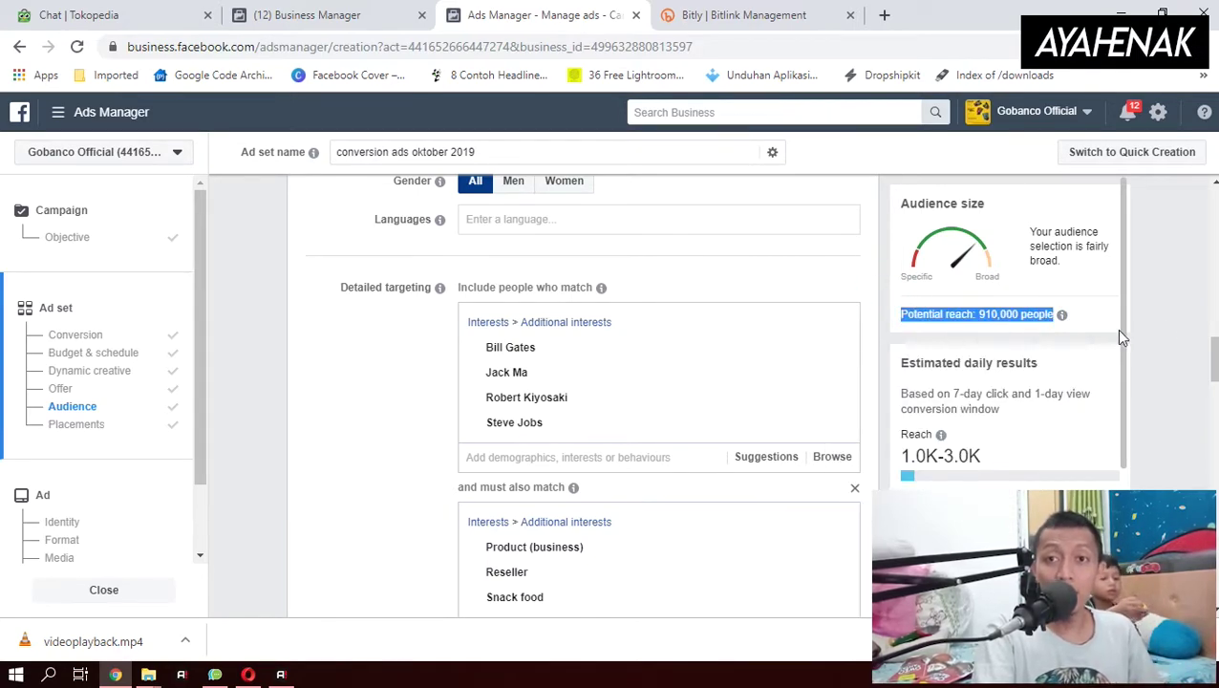
pyautogui.click(1162, 294)
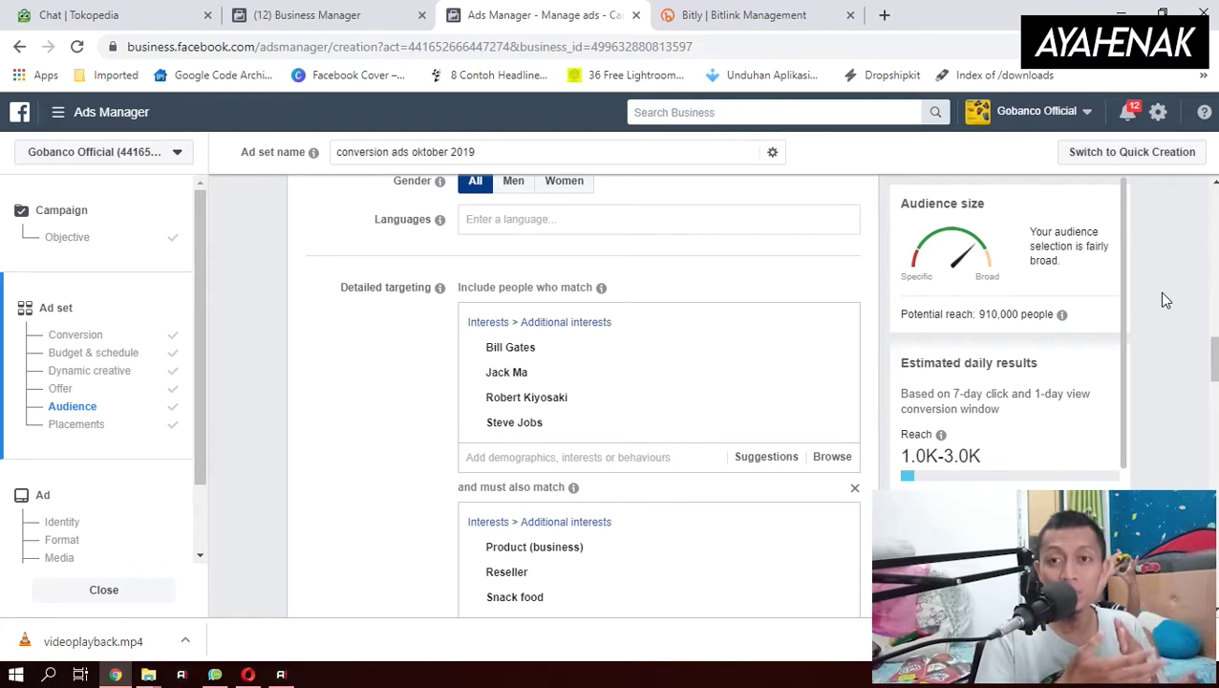
# Compare the business-figure interests with the first narrowing group of Product (business), Reseller and Snack food.
pyautogui.scroll(-2, 656, 385)
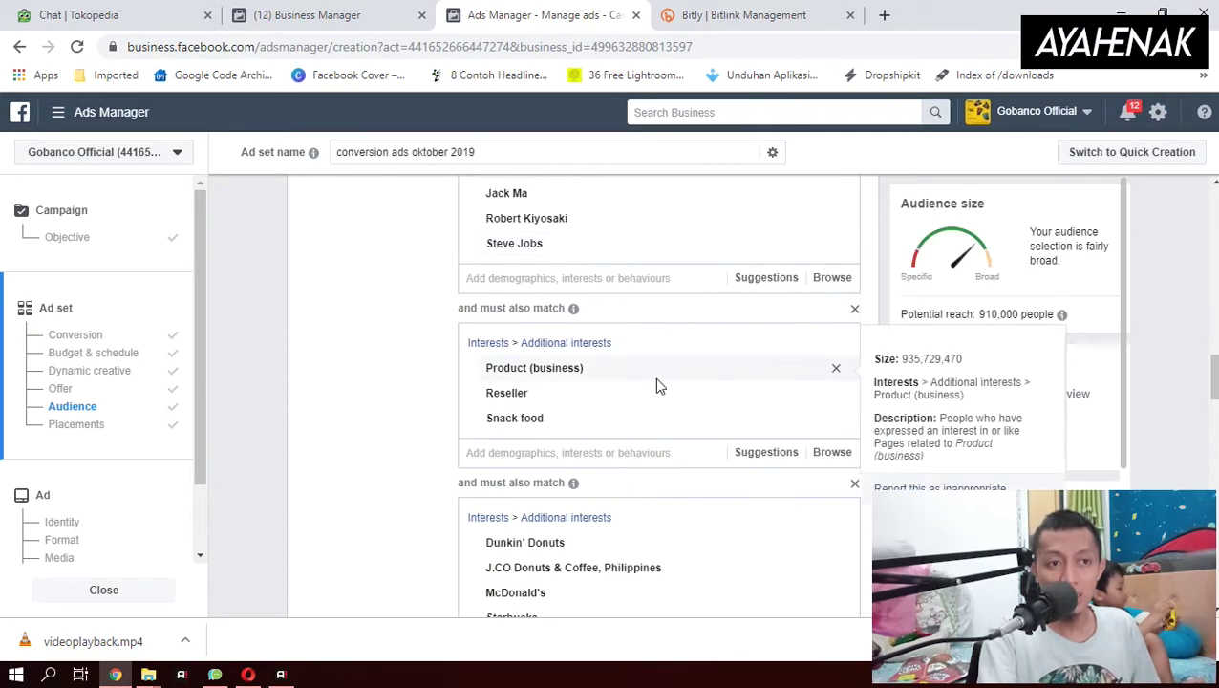
pyautogui.moveTo(558, 382)
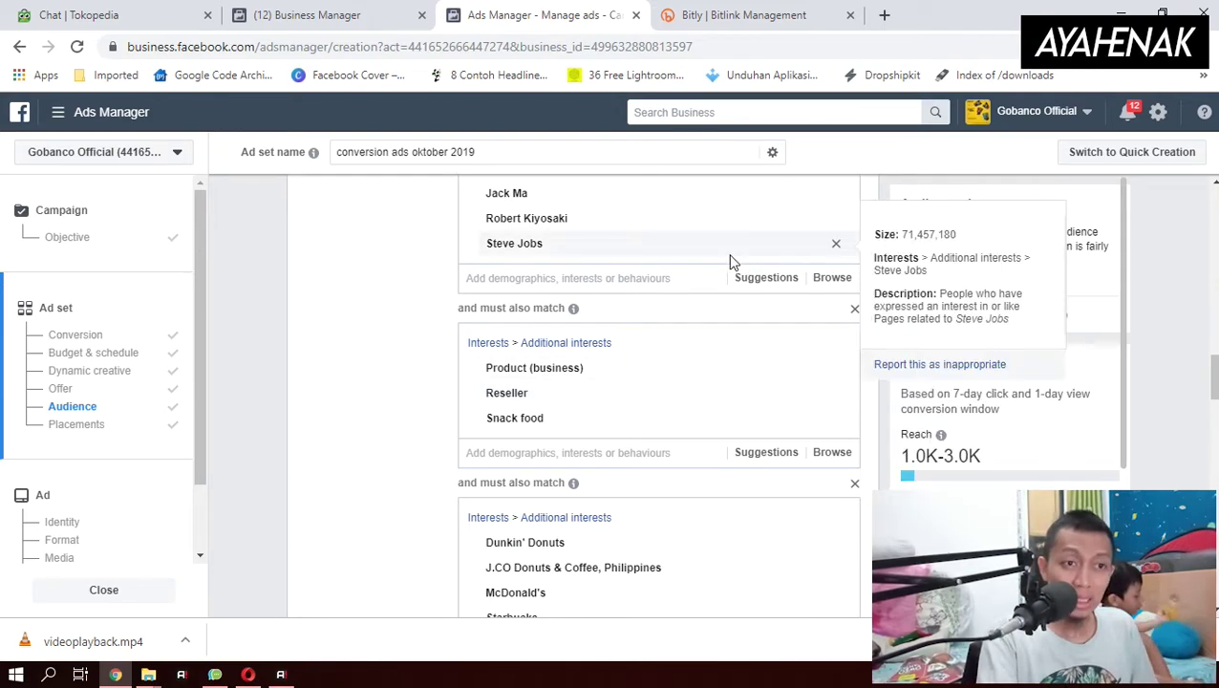
pyautogui.scroll(2, 669, 272)
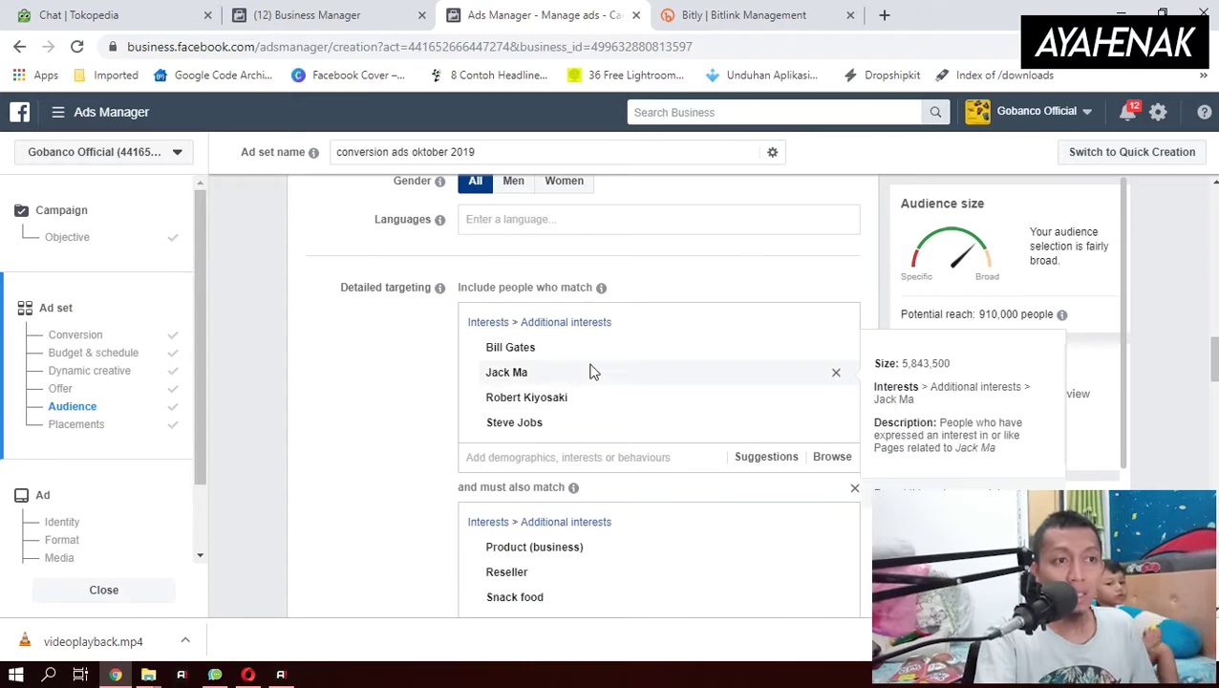
pyautogui.moveTo(552, 353)
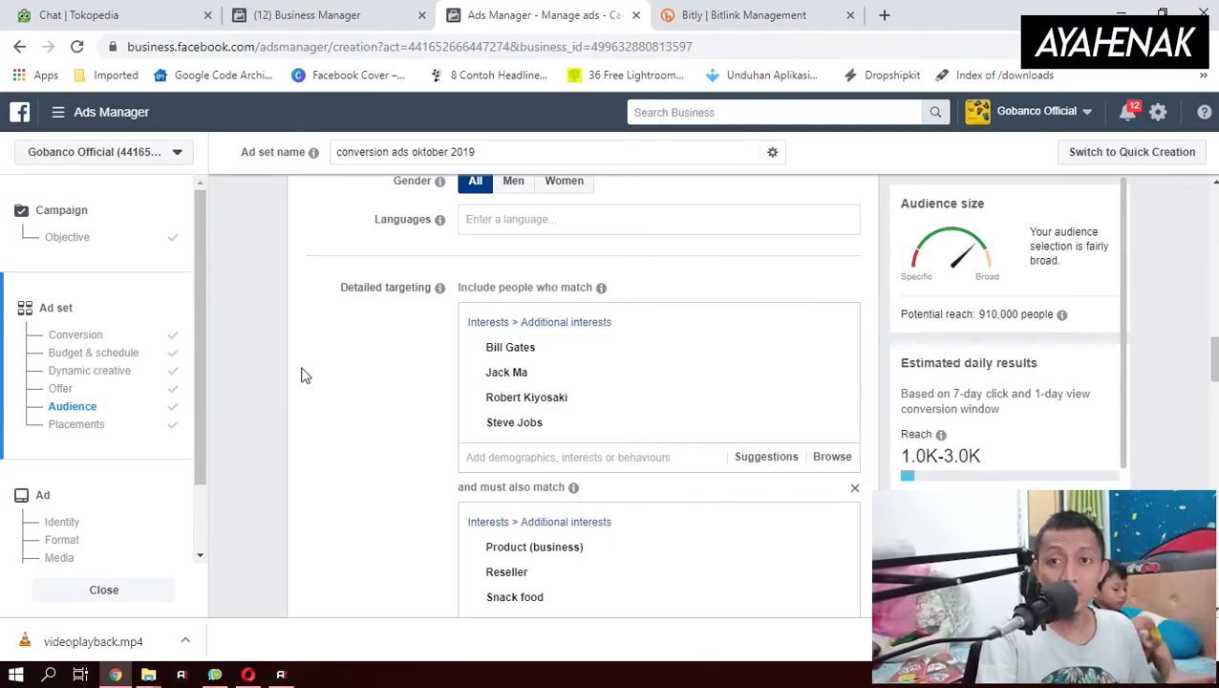
pyautogui.scroll(-1, 449, 430)
pyautogui.moveTo(526, 492)
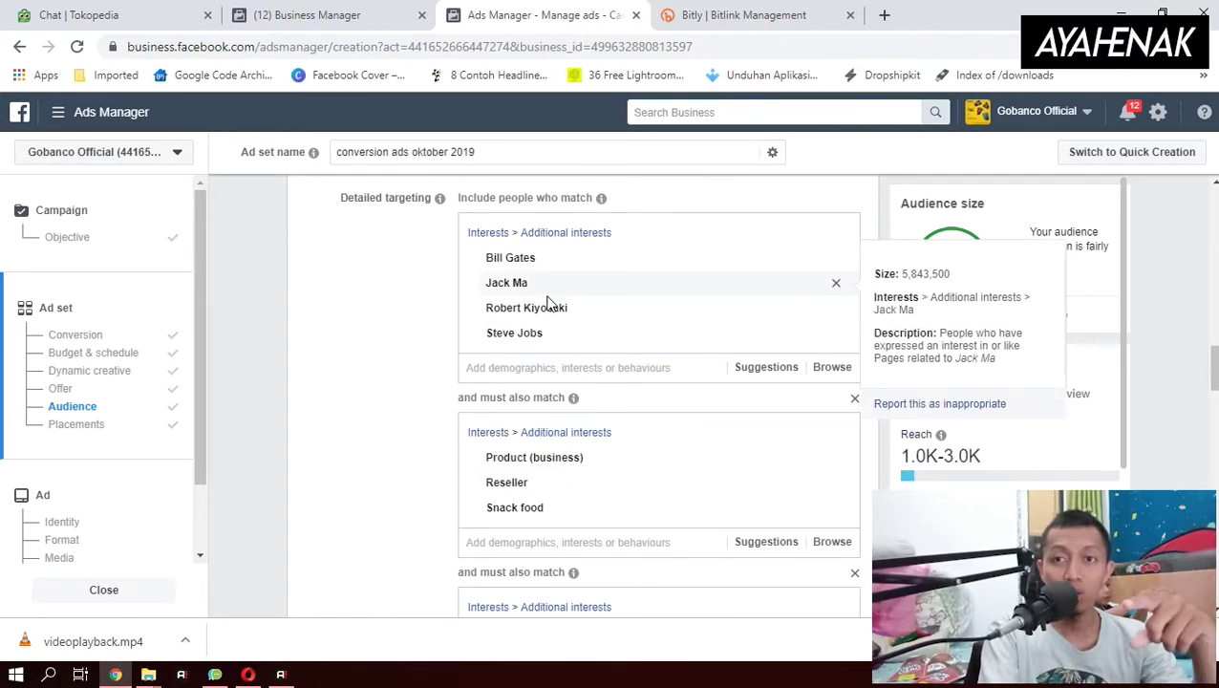
pyautogui.moveTo(550, 304)
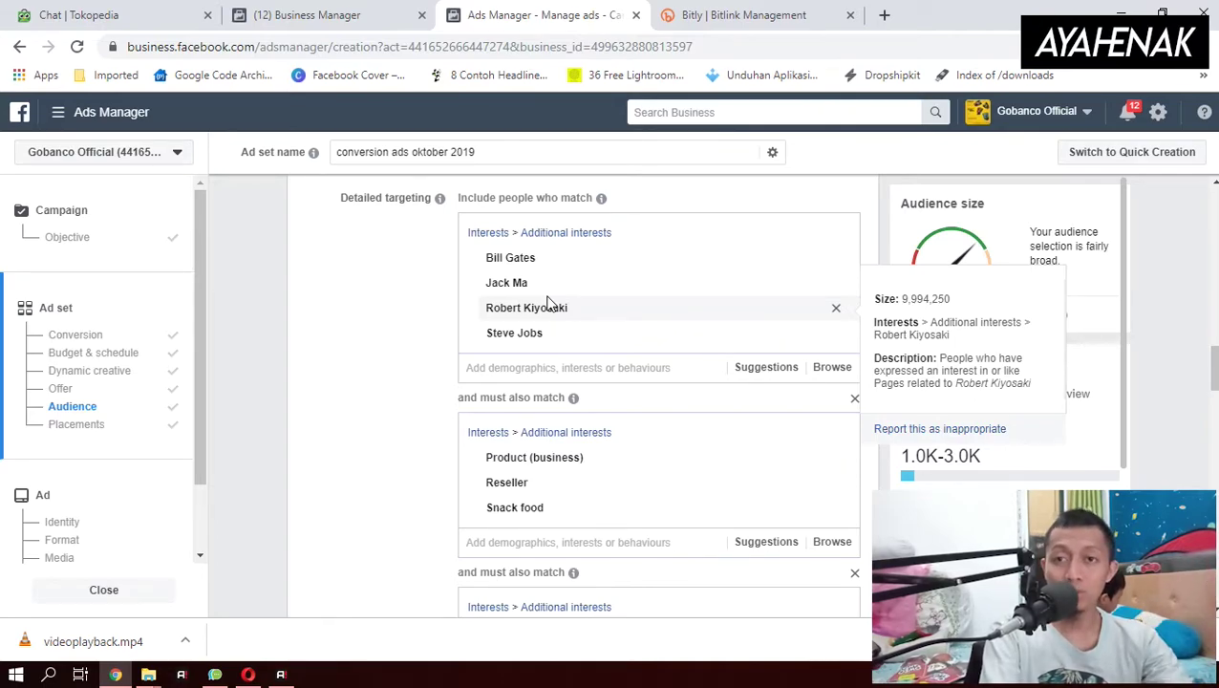
pyautogui.scroll(-1, 562, 305)
pyautogui.scroll(-1, 562, 305)
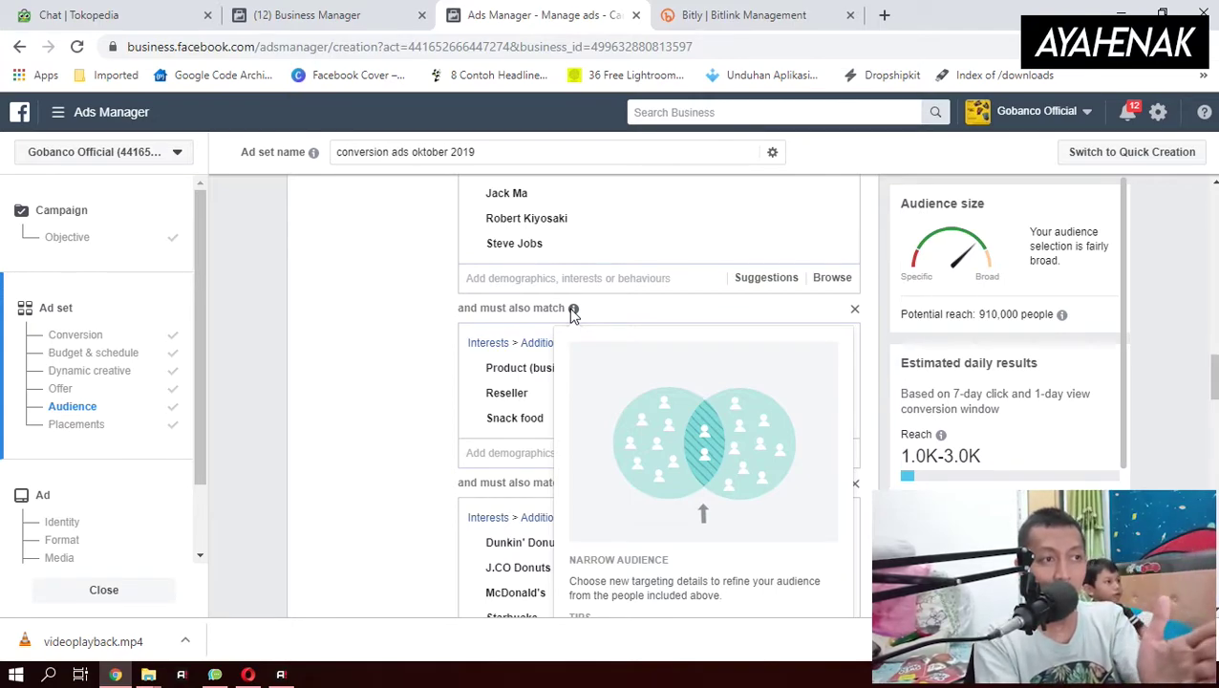
pyautogui.moveTo(528, 402)
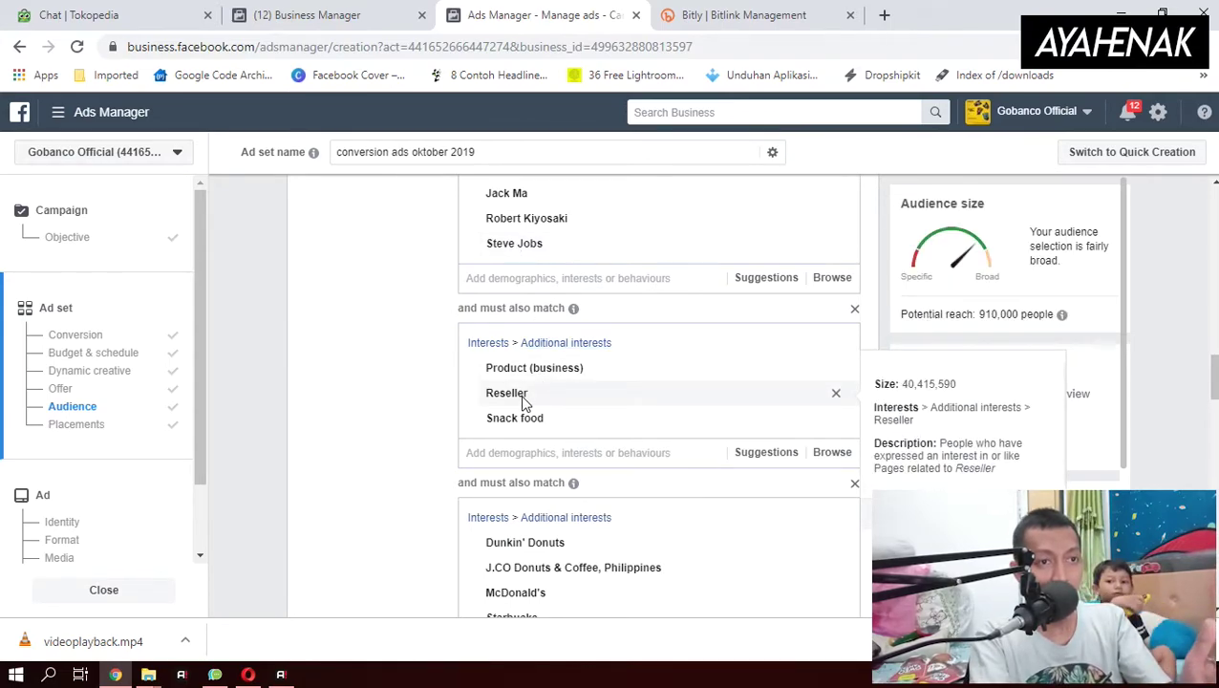
pyautogui.moveTo(506, 257)
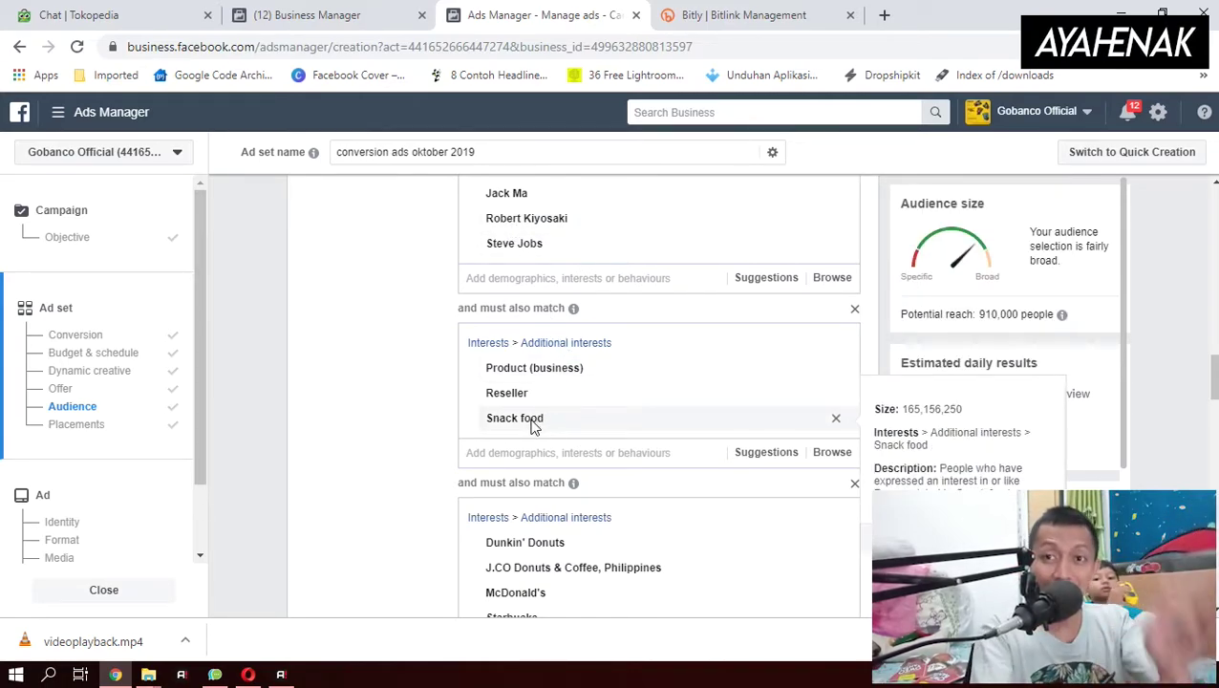
# Examine the second narrowing group of Dunkin' Donuts, J.CO Donuts & Coffee, McDonald's and Starbucks interests.
pyautogui.scroll(-1, 534, 427)
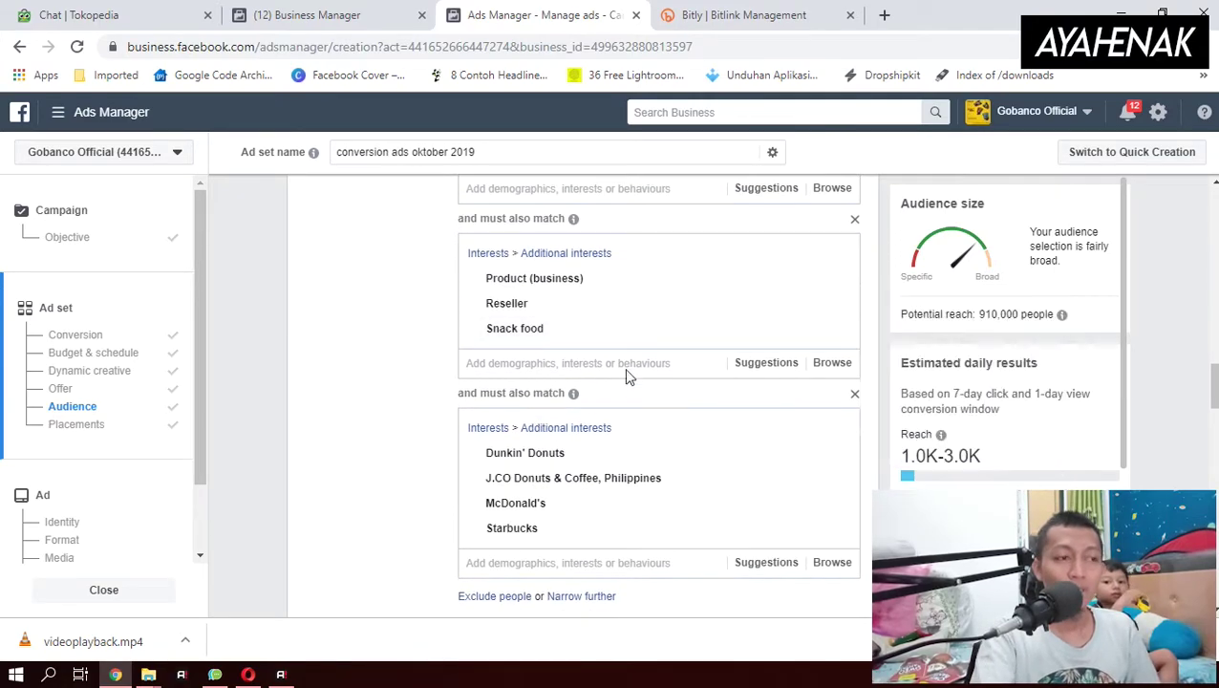
pyautogui.moveTo(612, 310)
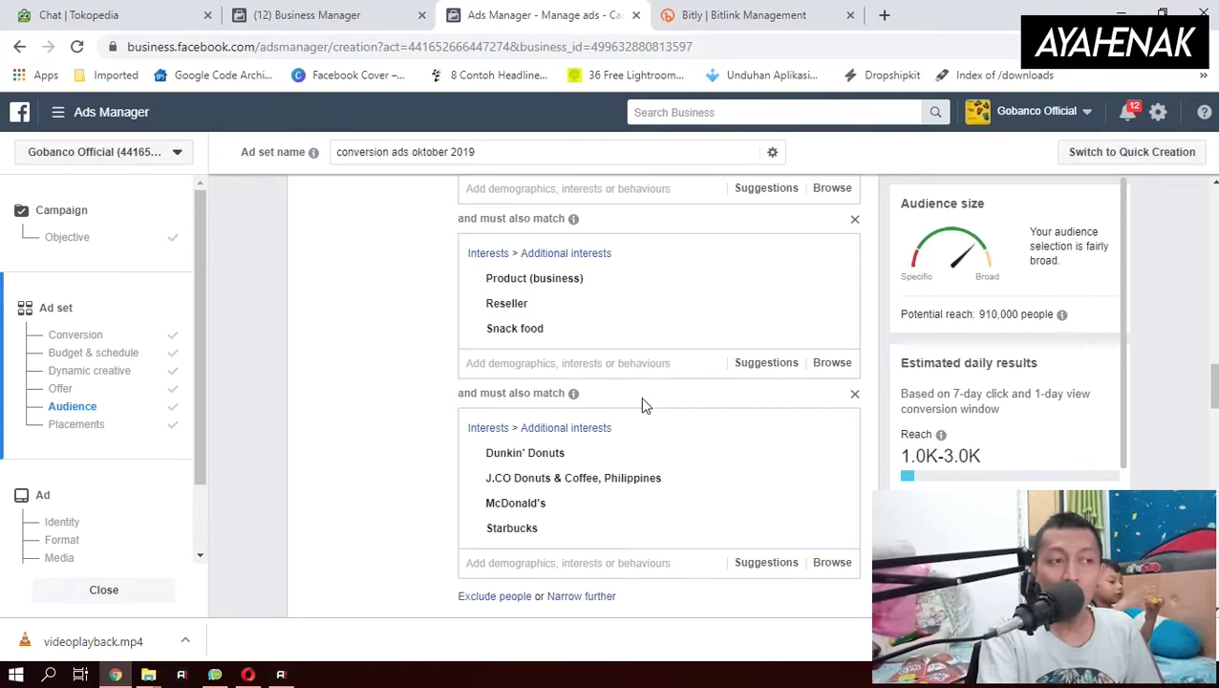
pyautogui.scroll(-1, 625, 407)
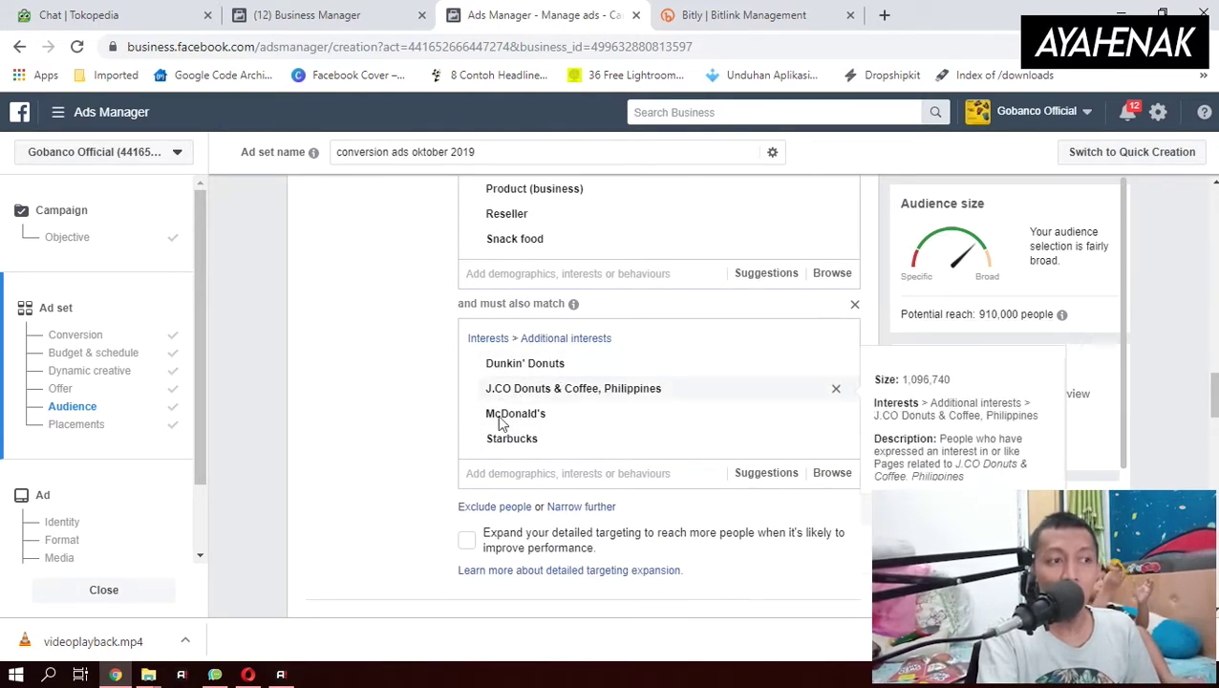
pyautogui.moveTo(574, 405)
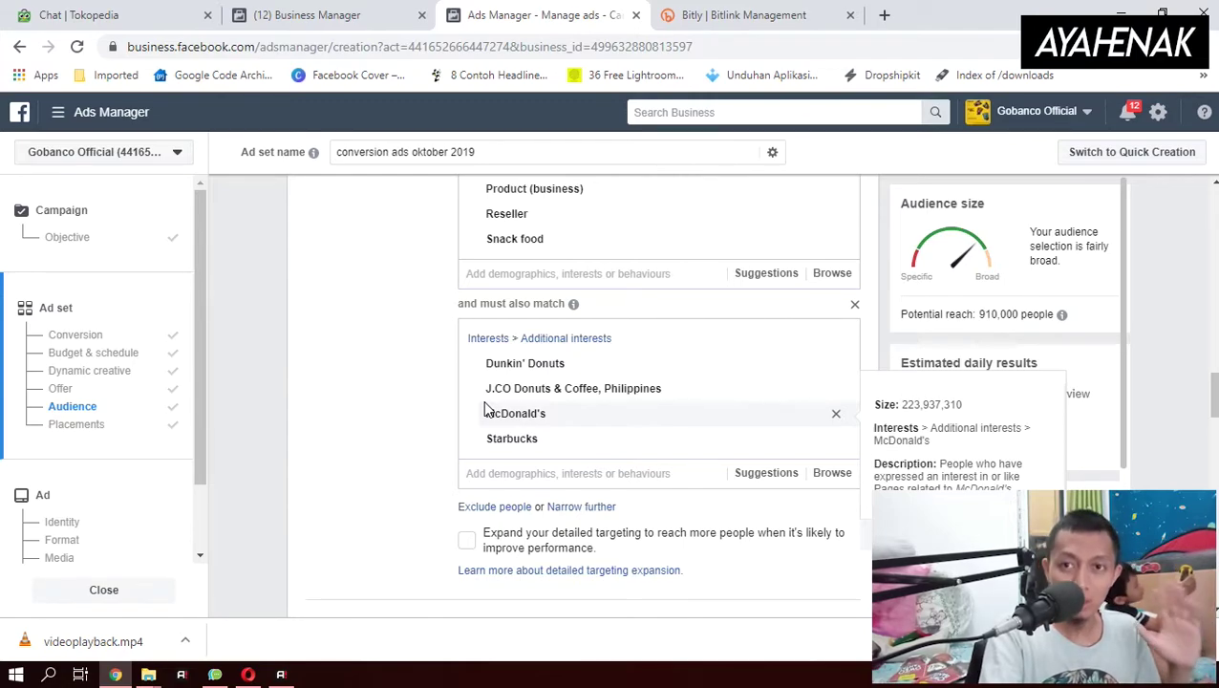
pyautogui.scroll(3, 484, 406)
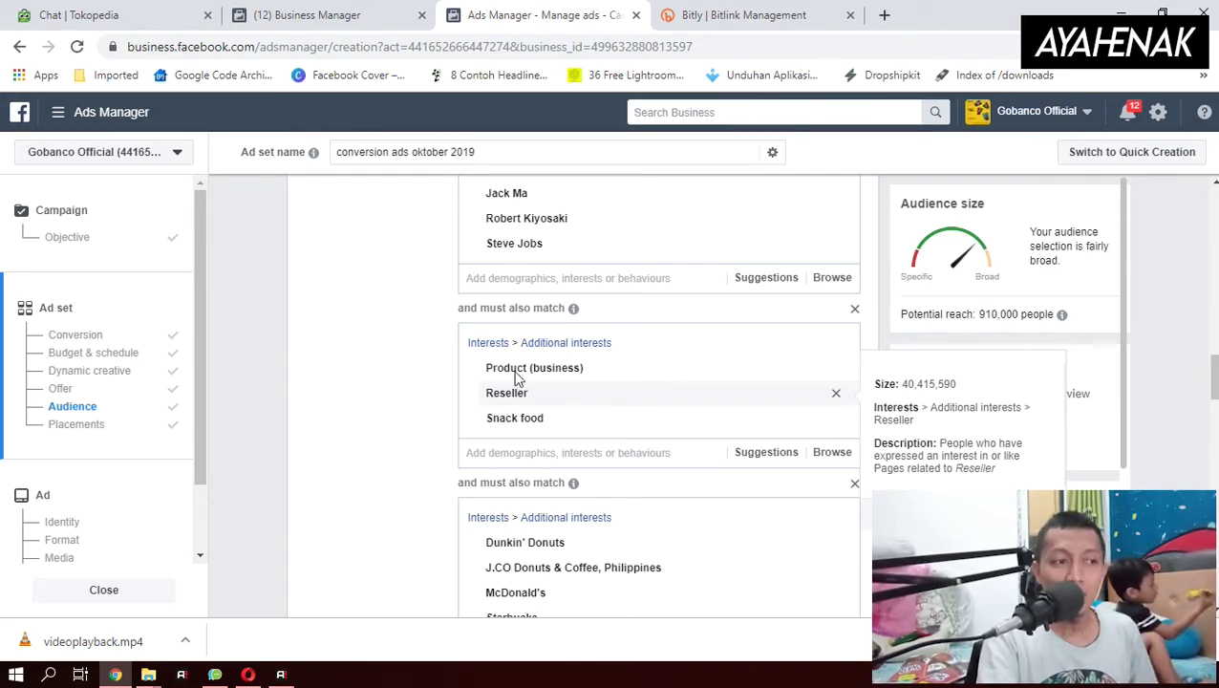
pyautogui.scroll(-2, 535, 430)
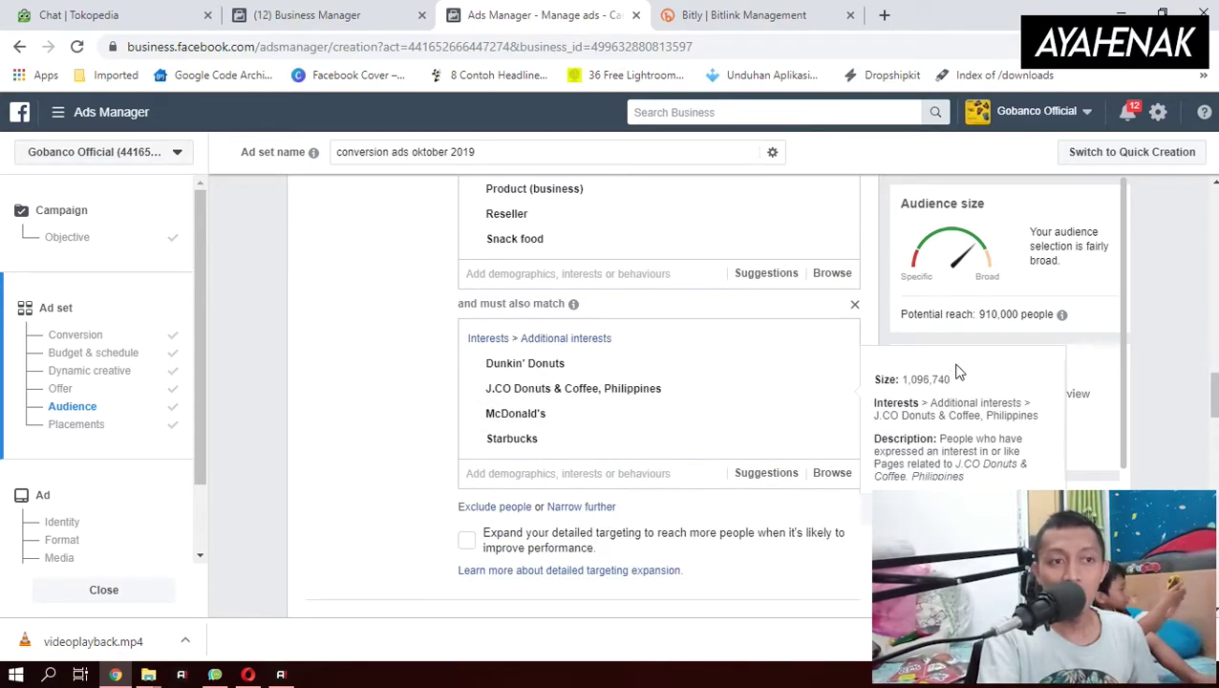
# Save the current targeting as a reusable audience named "Gobanco Official Iklan Snack Food".
pyautogui.scroll(-2, 755, 382)
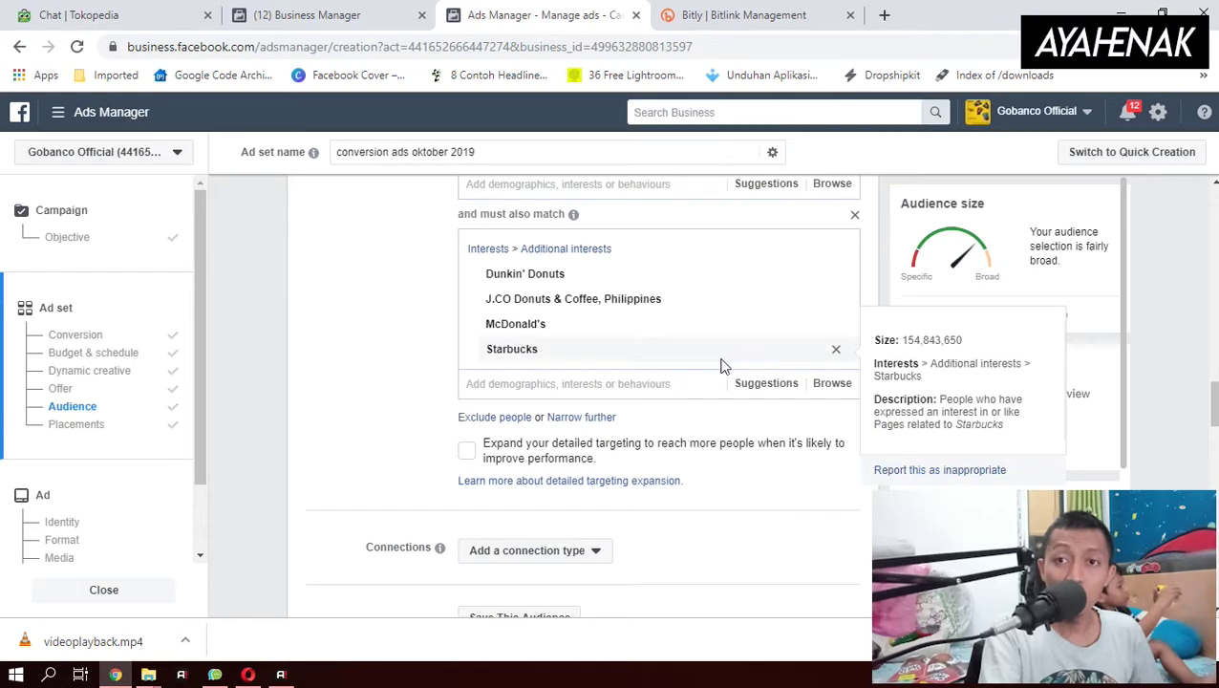
pyautogui.scroll(-2, 697, 447)
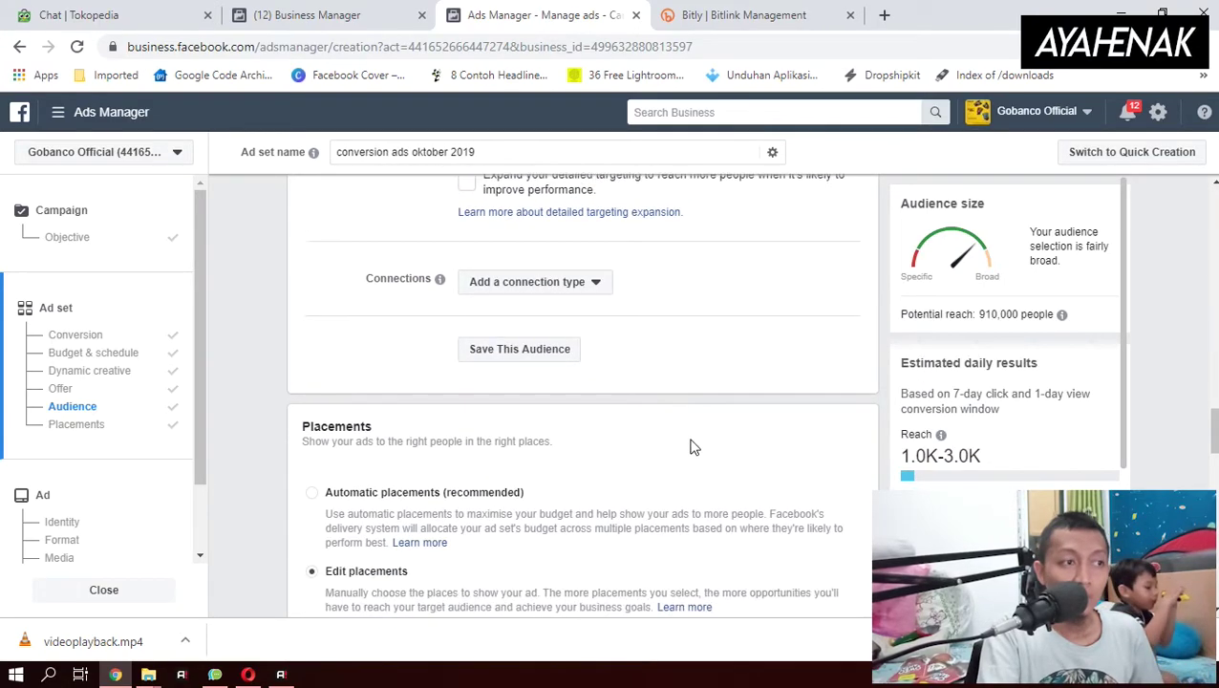
pyautogui.click(545, 355)
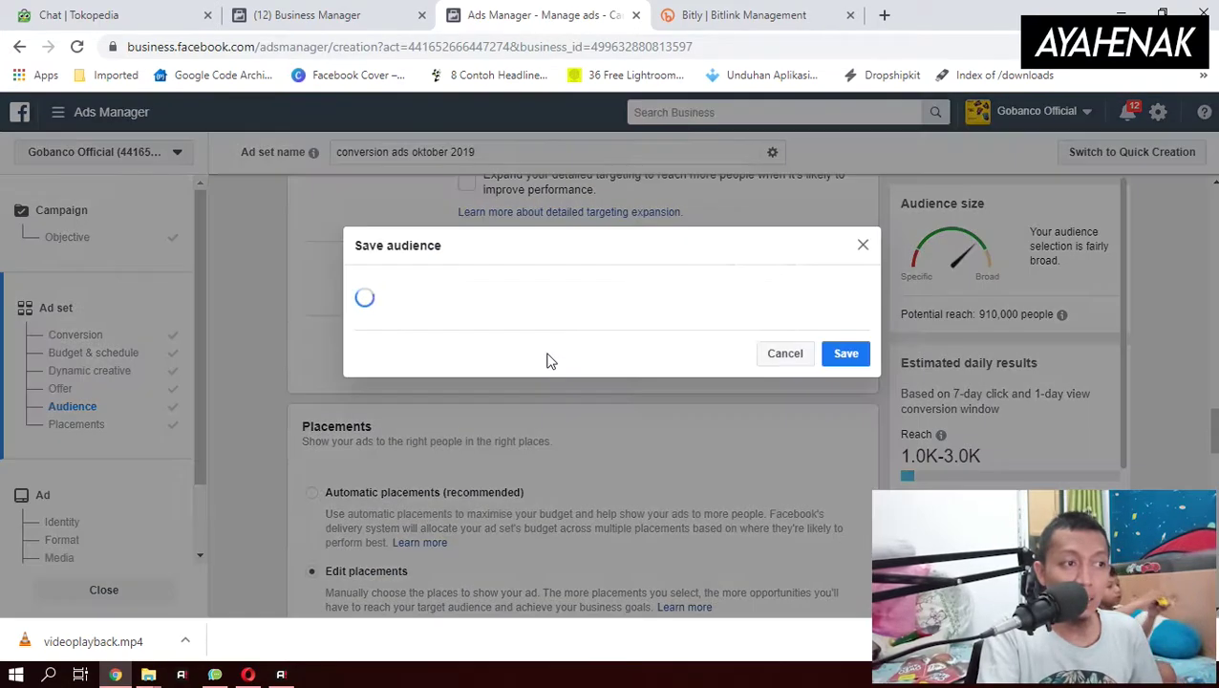
pyautogui.click(596, 243)
pyautogui.write('Iklan Snack')
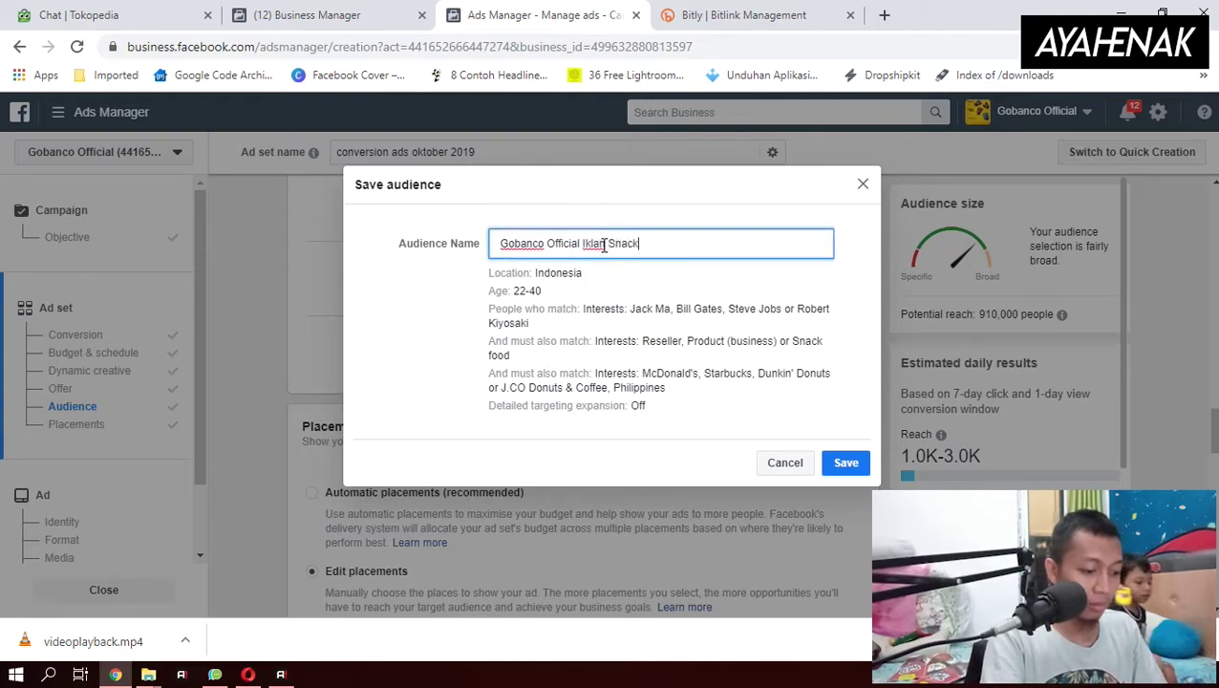
pyautogui.write(' Food')
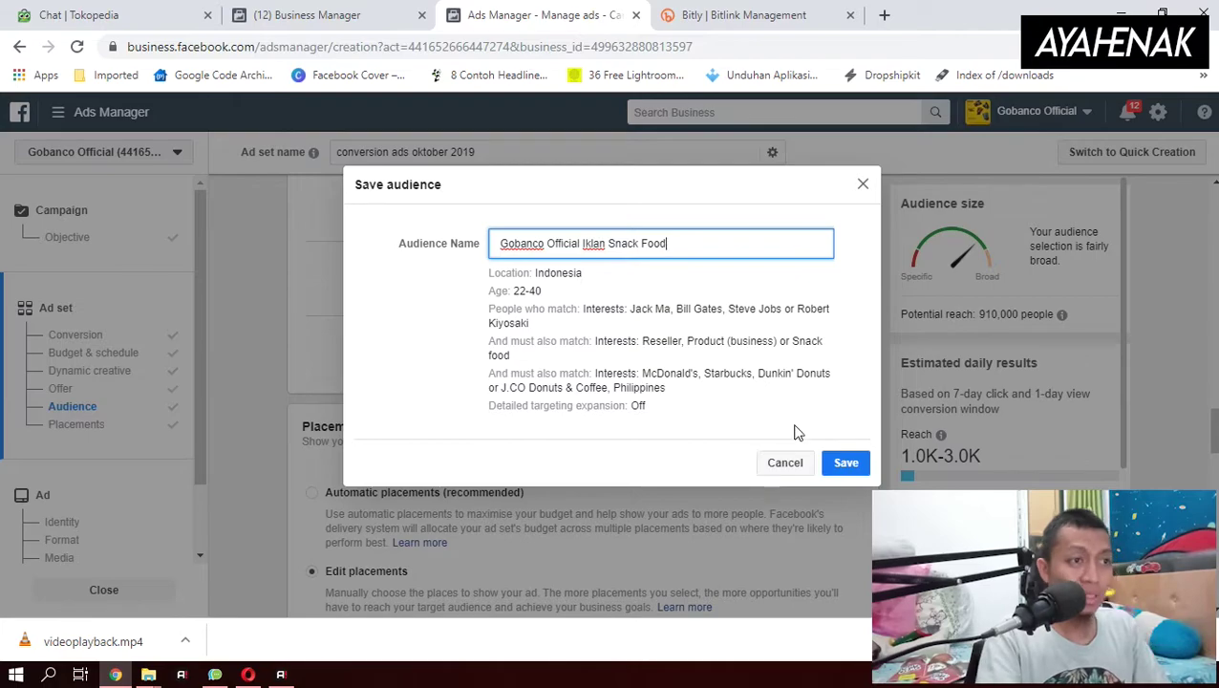
pyautogui.click(848, 472)
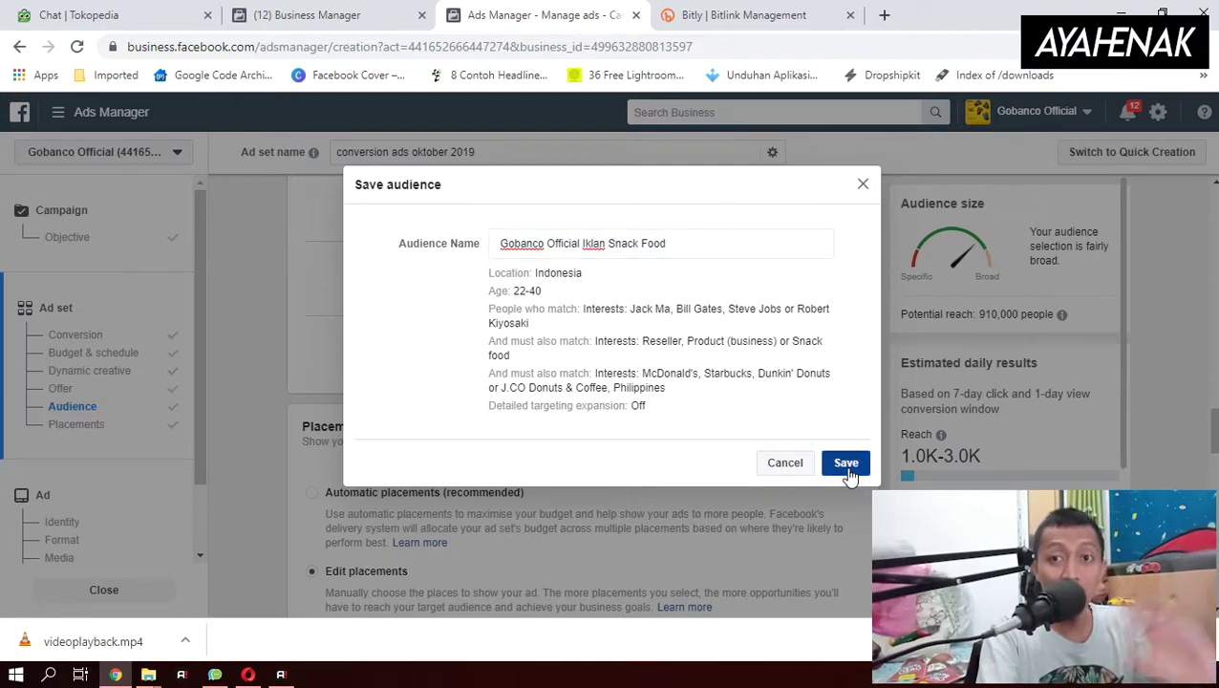
# Compare the automatic placements option with the manual Edit placements option in the ad set's Placements section.
pyautogui.scroll(-5, 850, 475)
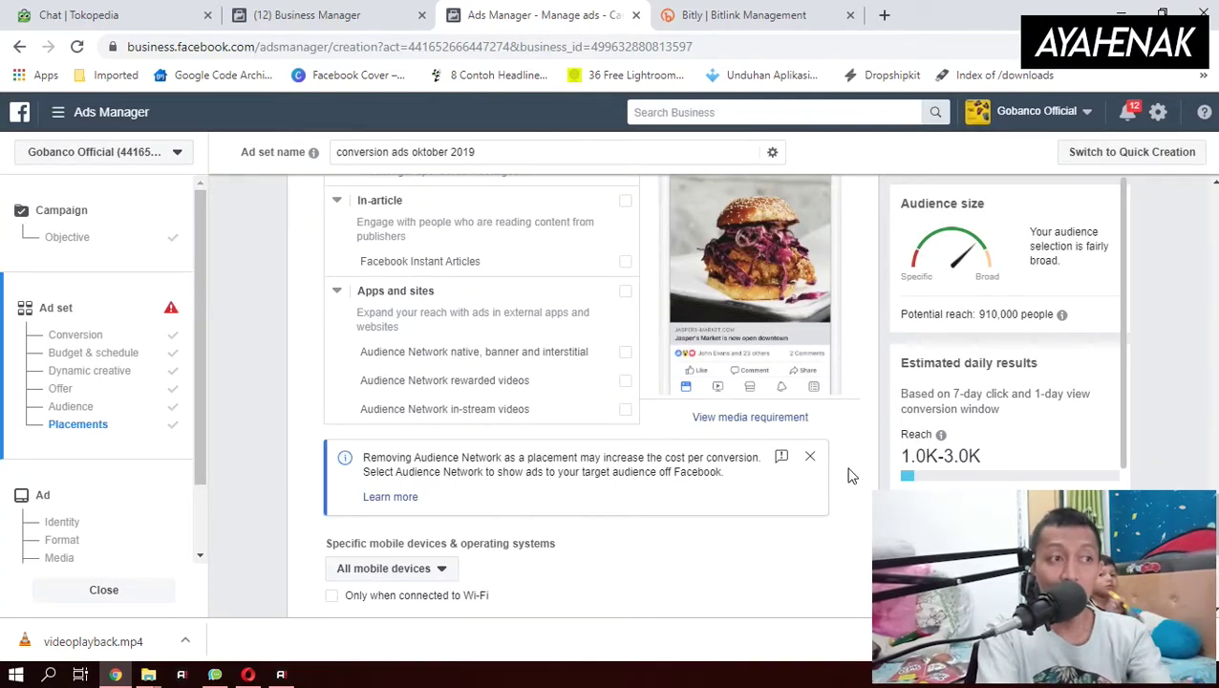
pyautogui.scroll(5, 850, 474)
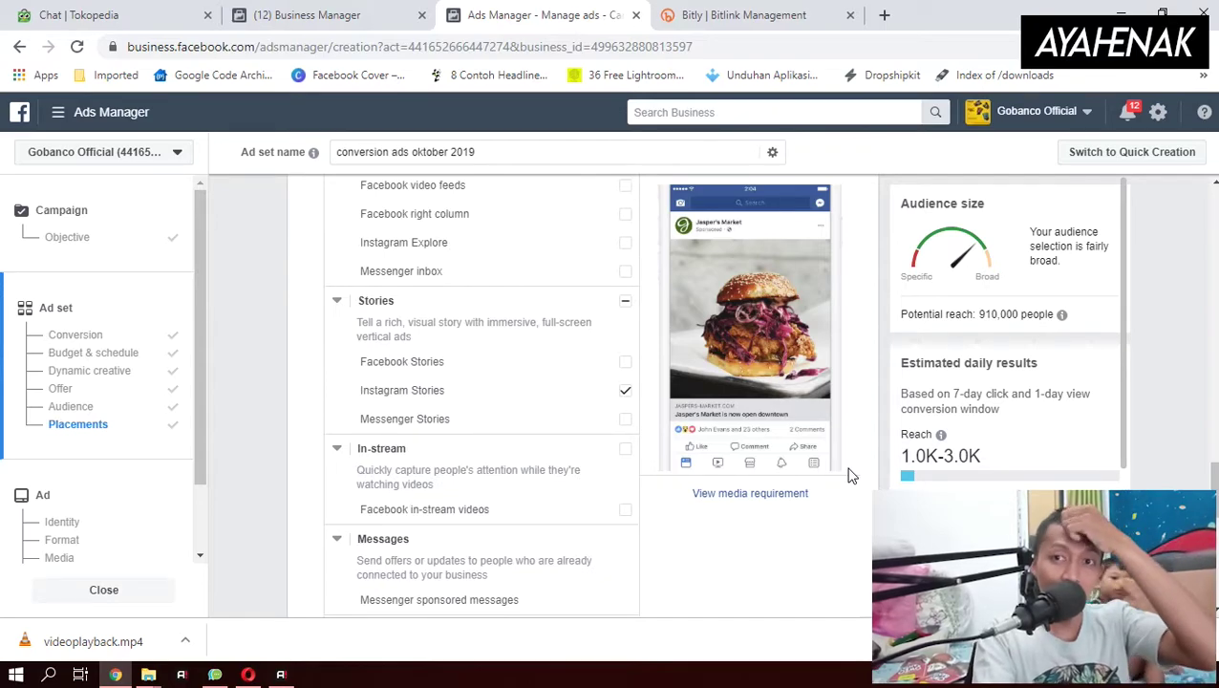
pyautogui.scroll(-2, 850, 475)
pyautogui.scroll(5, 564, 406)
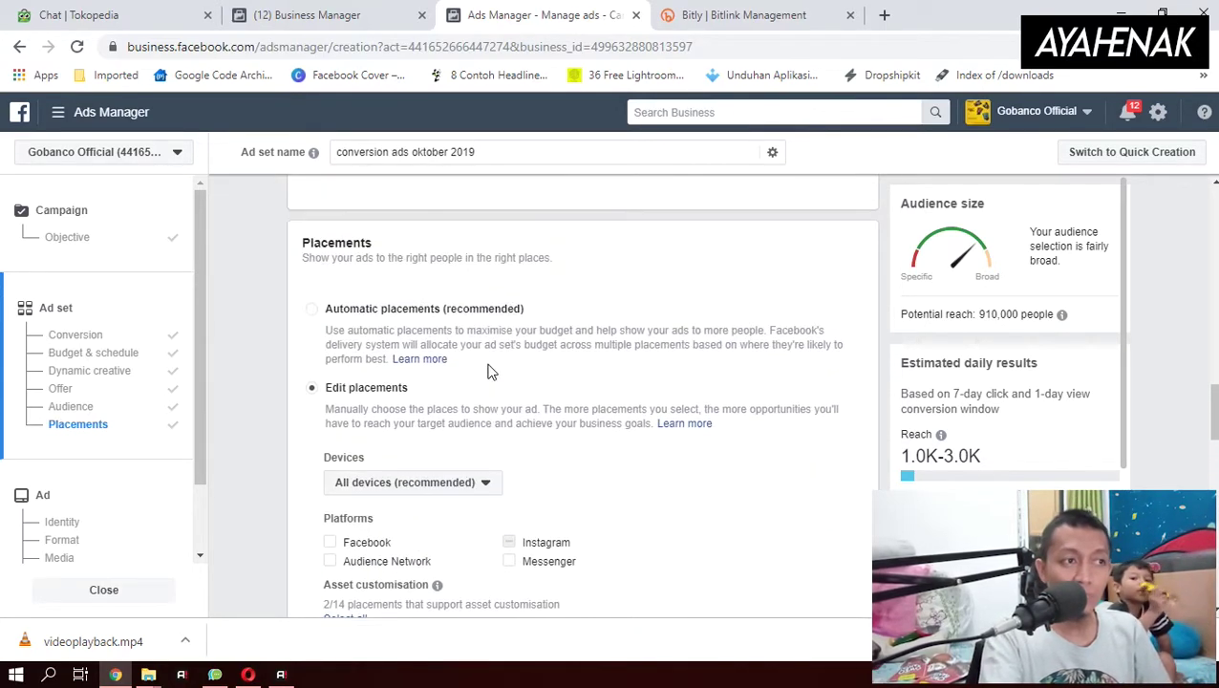
pyautogui.scroll(3, 356, 321)
pyautogui.scroll(2, 477, 280)
pyautogui.scroll(-4, 402, 468)
pyautogui.scroll(-1, 402, 468)
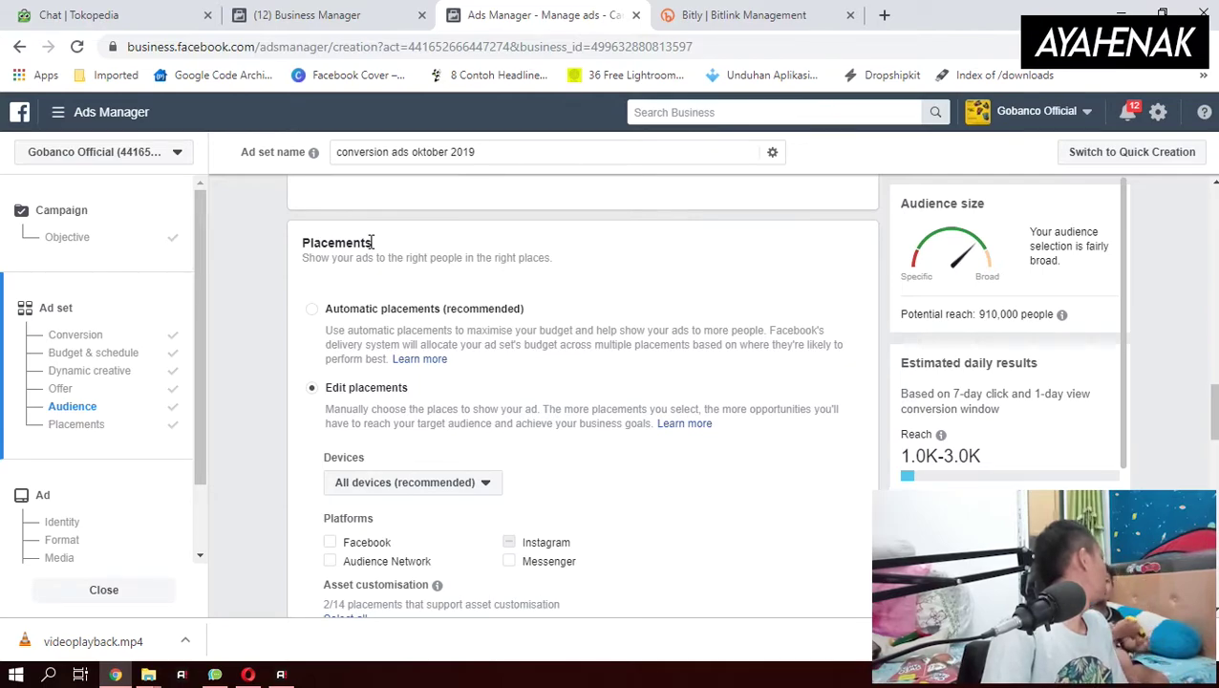
pyautogui.moveTo(373, 243); pyautogui.dragTo(303, 238)
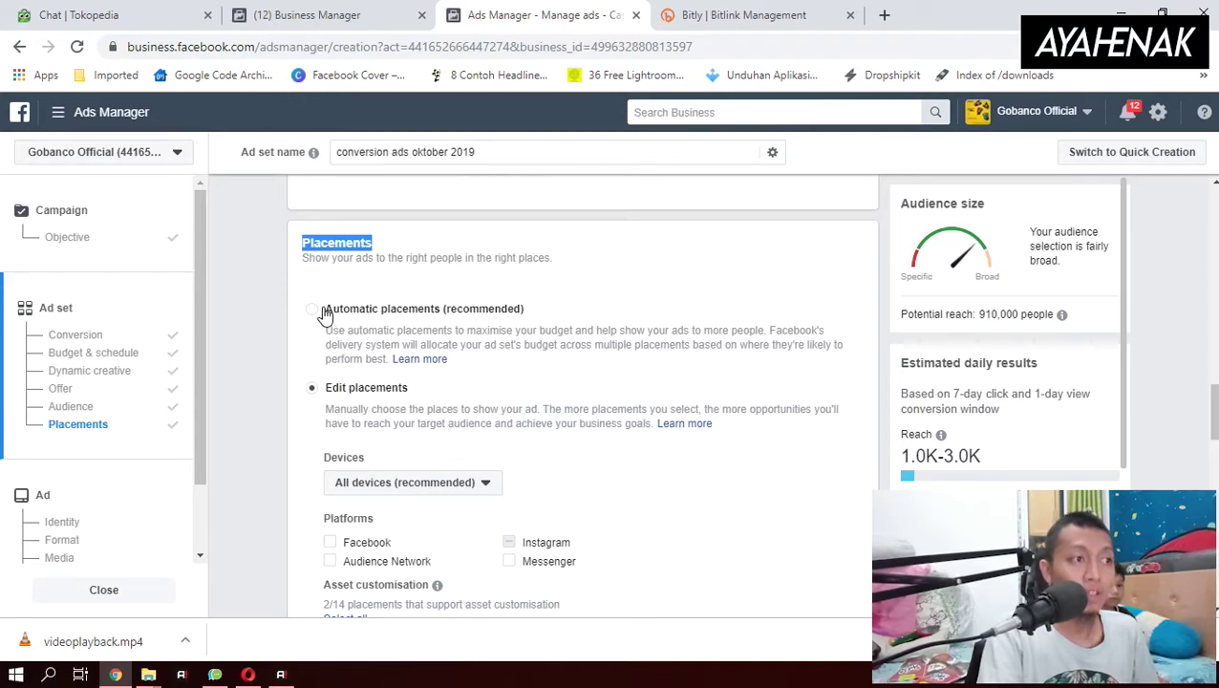
pyautogui.scroll(-1, 324, 315)
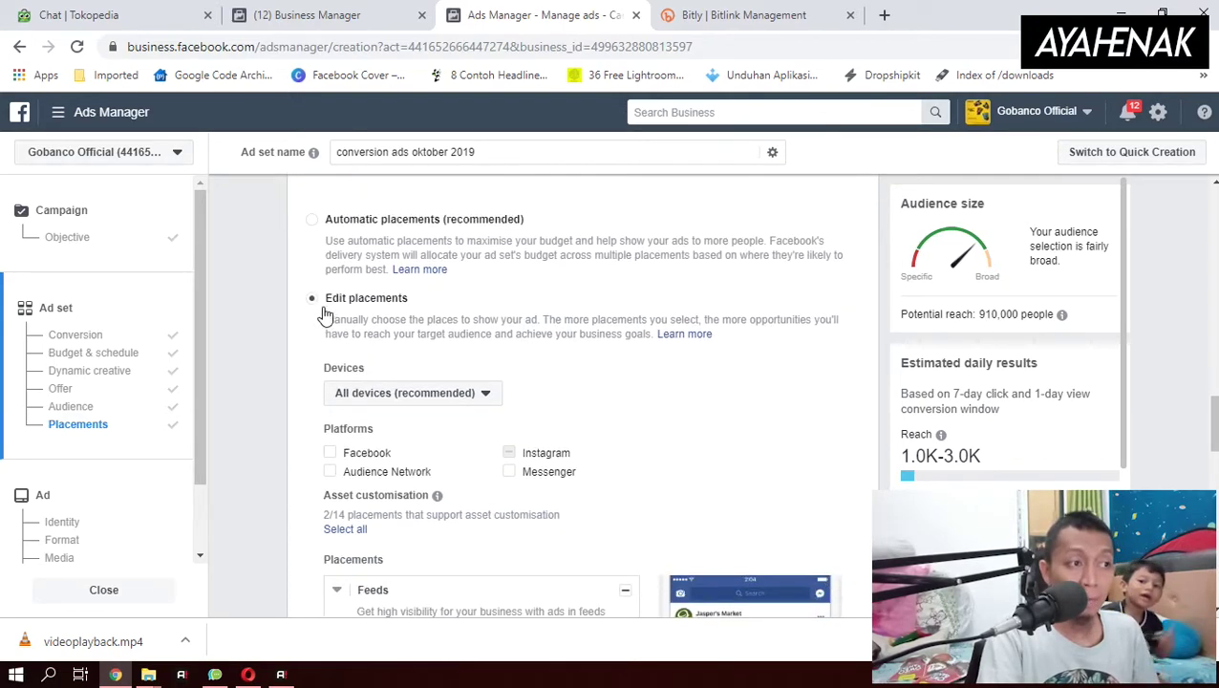
pyautogui.scroll(-1, 339, 310)
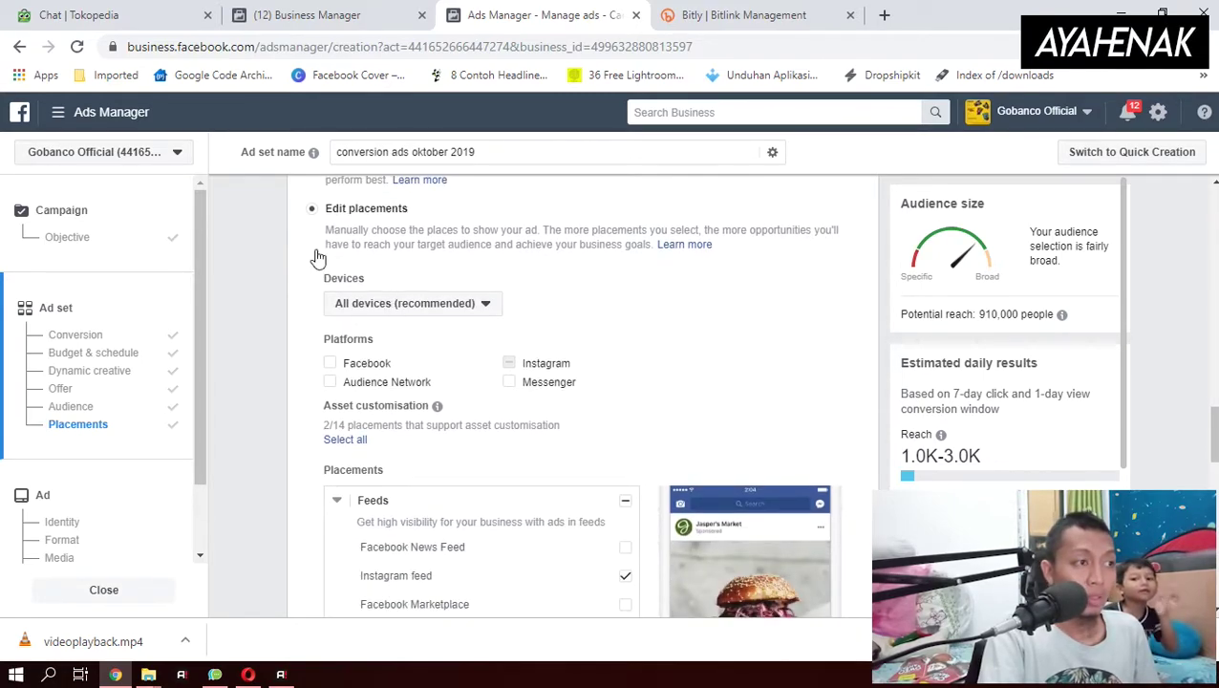
# Examine the platform choices and the individual Feeds and Stories placements of the manual placement setup.
pyautogui.scroll(-1, 408, 328)
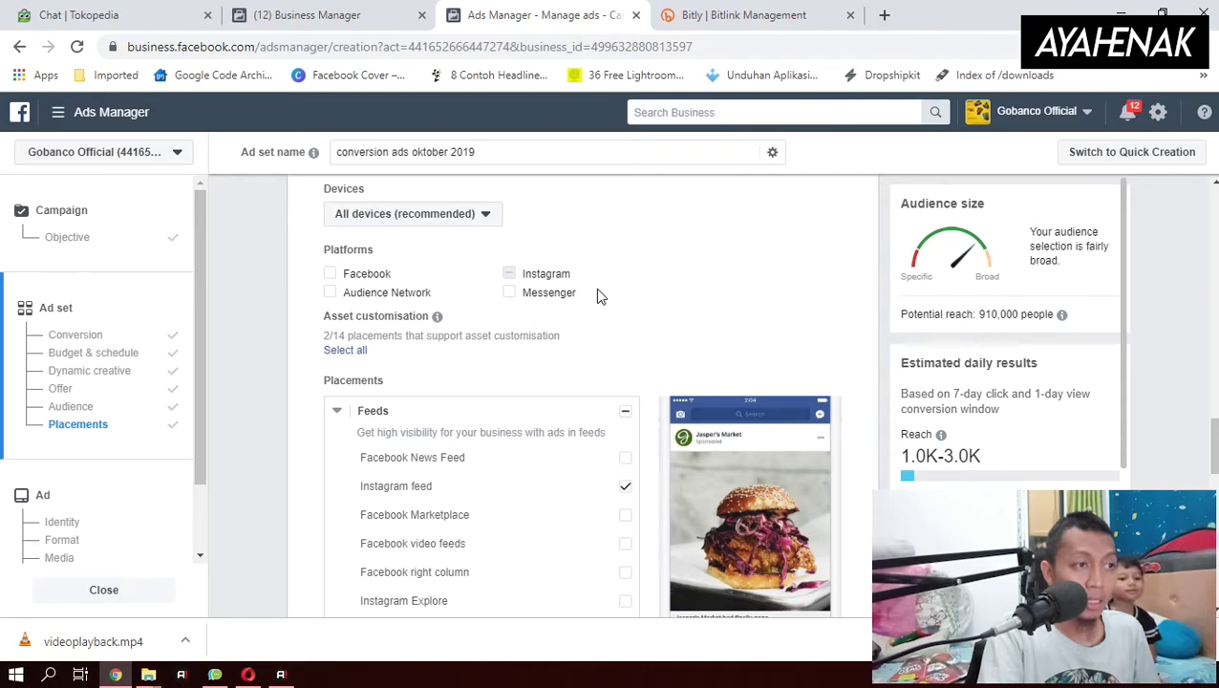
pyautogui.scroll(-1, 597, 296)
pyautogui.scroll(1, 592, 292)
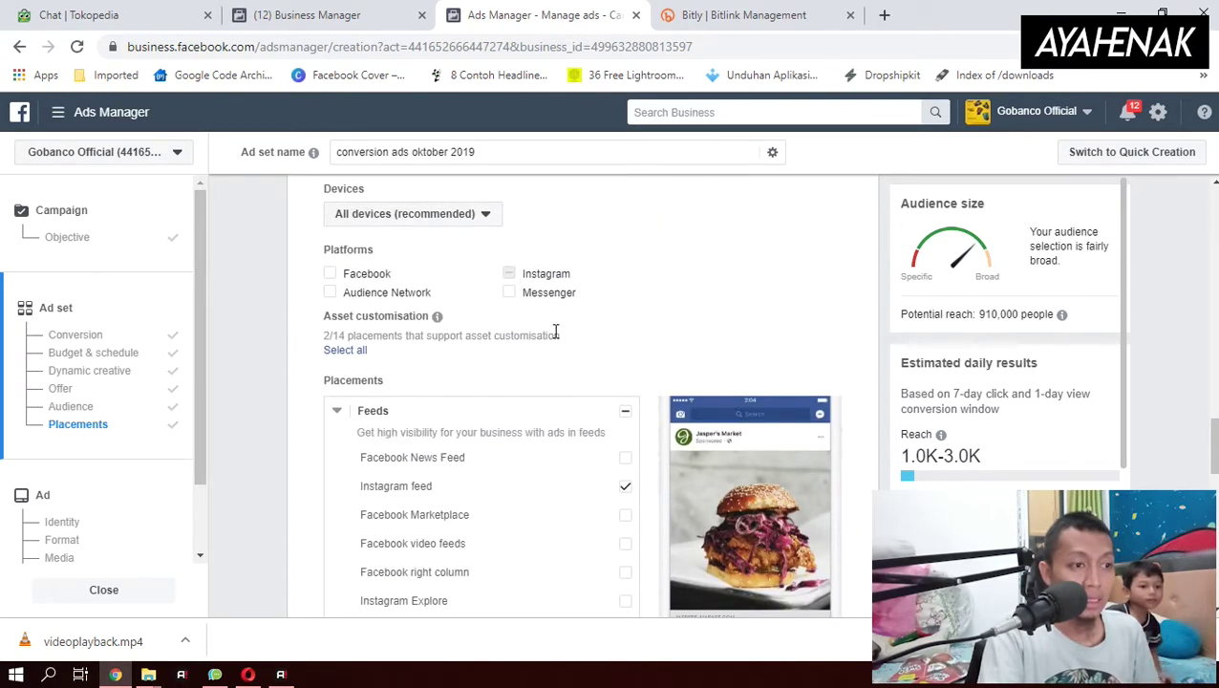
pyautogui.scroll(-1, 563, 334)
pyautogui.scroll(-1, 573, 334)
pyautogui.scroll(1, 577, 333)
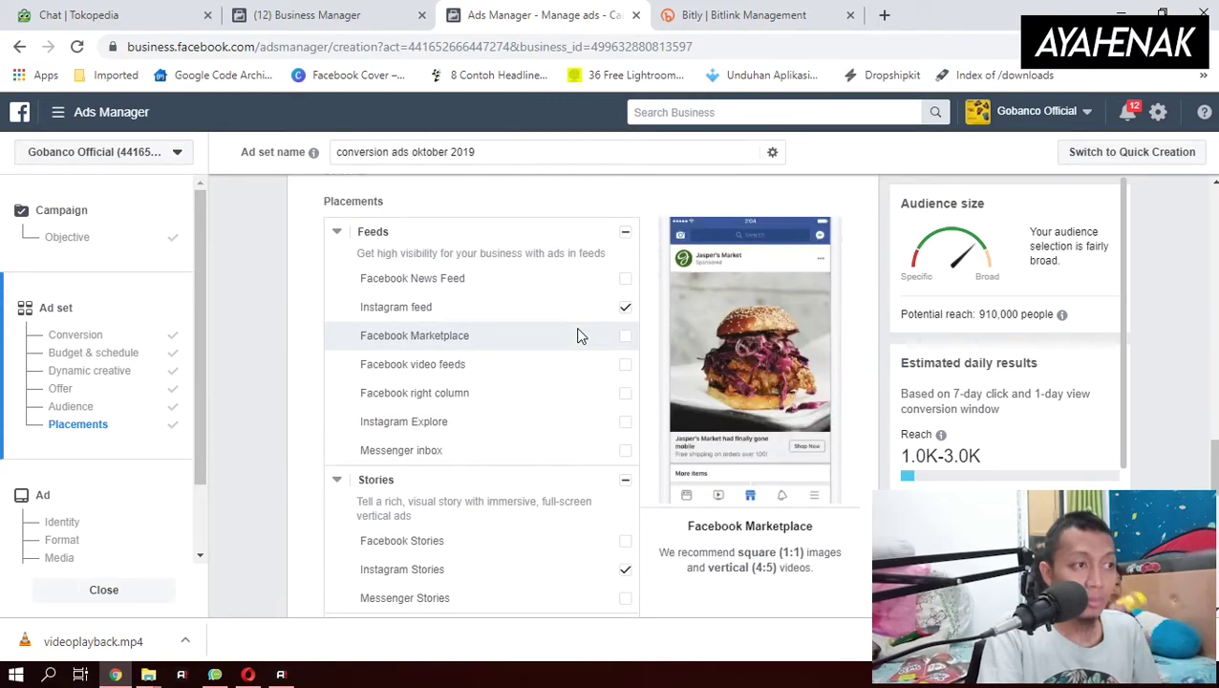
pyautogui.scroll(-1, 577, 335)
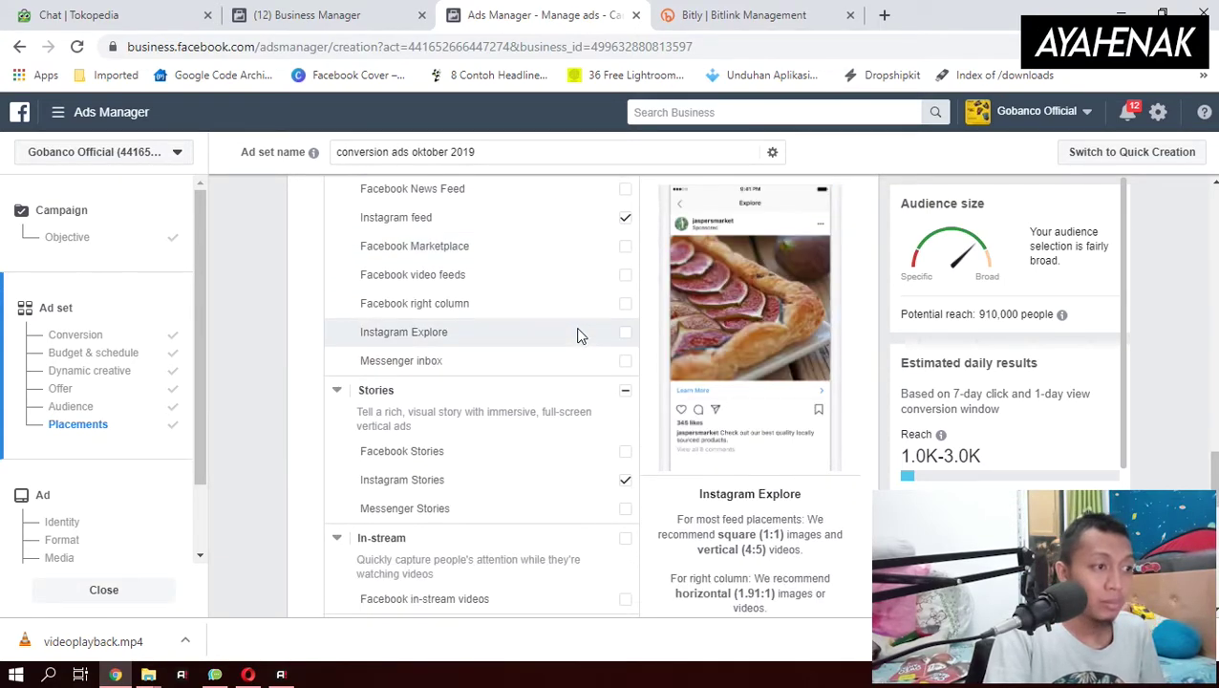
pyautogui.scroll(1, 577, 335)
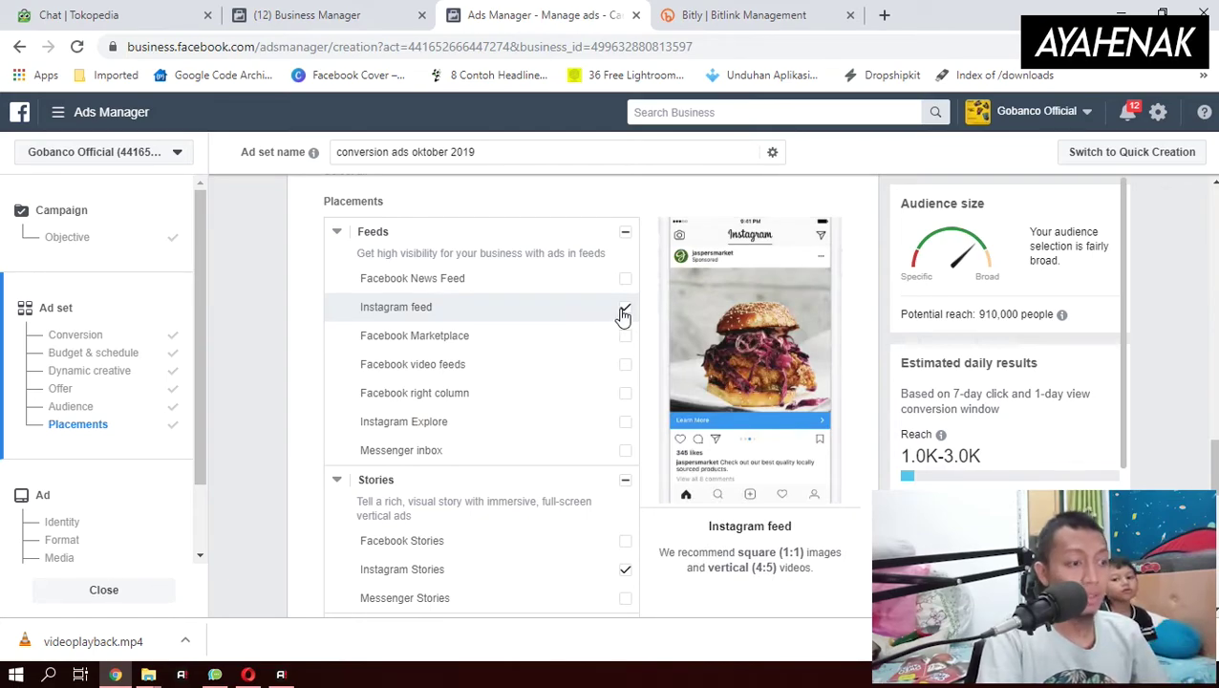
# Review the remaining placements and mobile device options, and continue from the ad set to the ad setup.
pyautogui.scroll(-8, 623, 316)
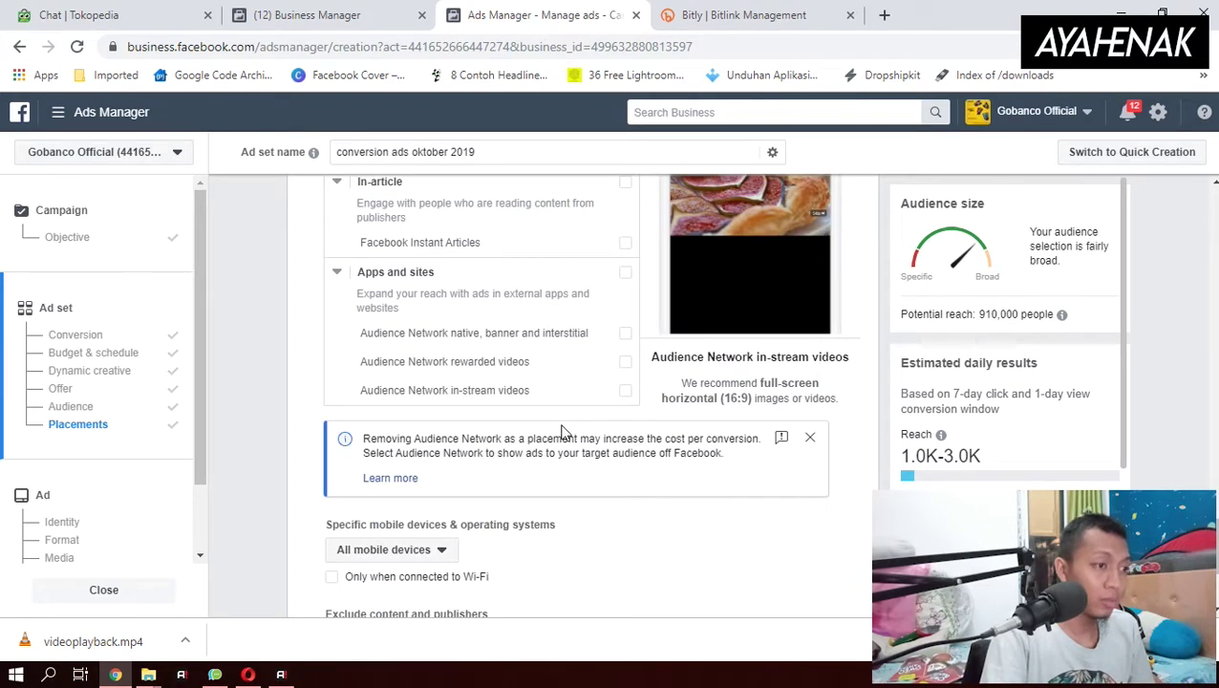
pyautogui.scroll(-3, 563, 434)
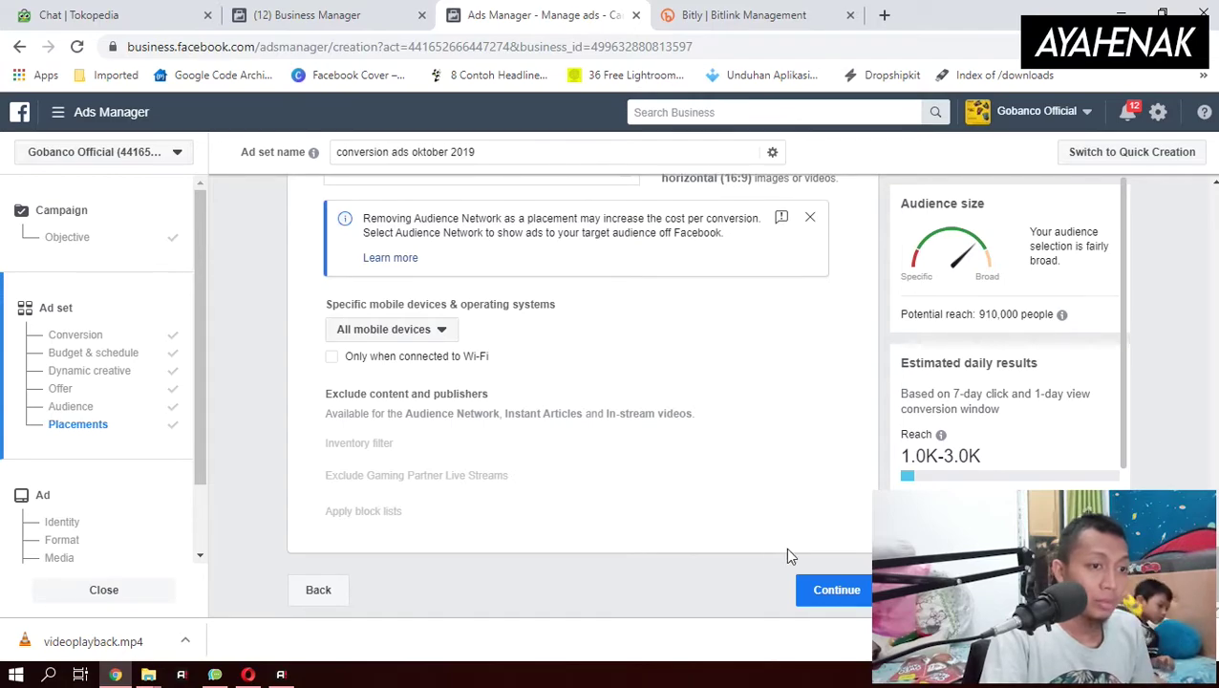
pyautogui.scroll(4, 722, 496)
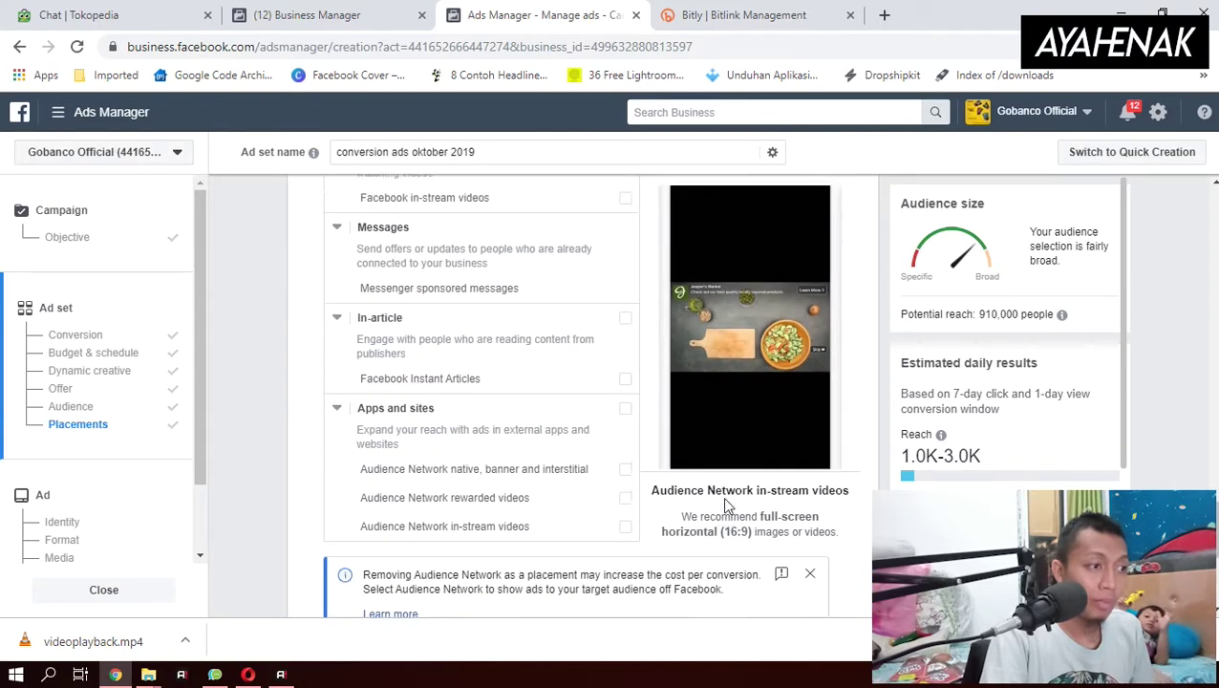
pyautogui.scroll(-4, 723, 496)
pyautogui.click(841, 580)
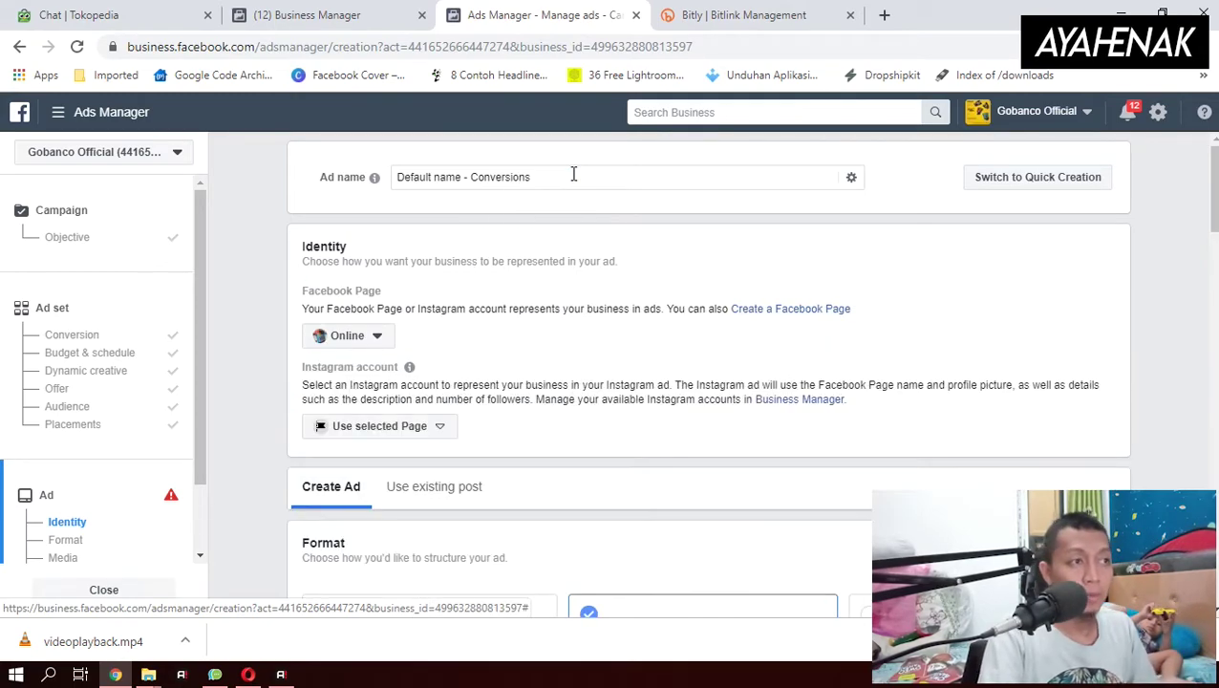
# Name the ad "Convertion ads Gobanco oktober 2019".
pyautogui.tripleClick(387, 181)
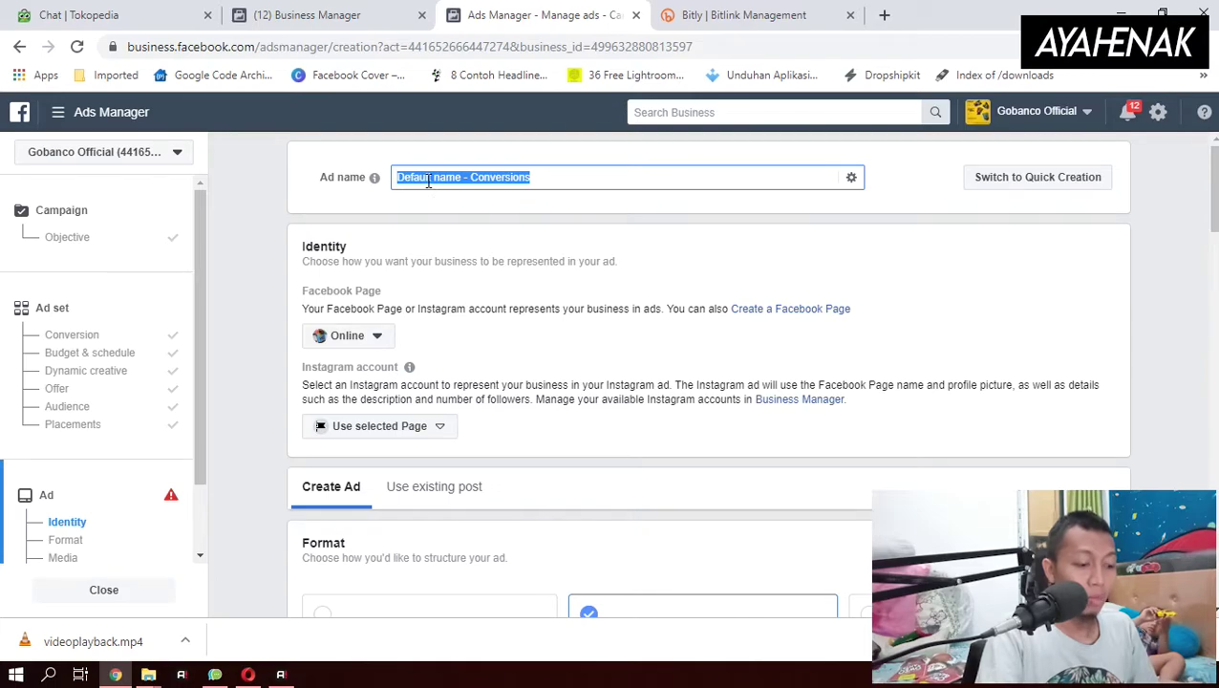
pyautogui.write('Con')
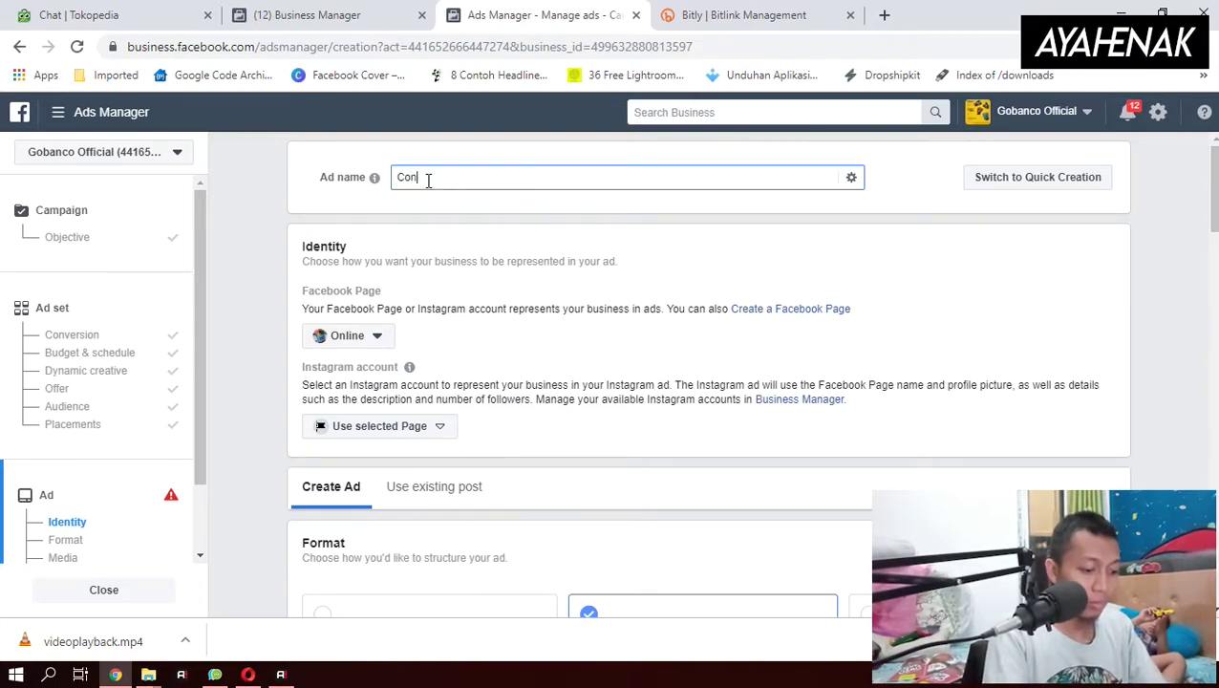
pyautogui.write('vertio')
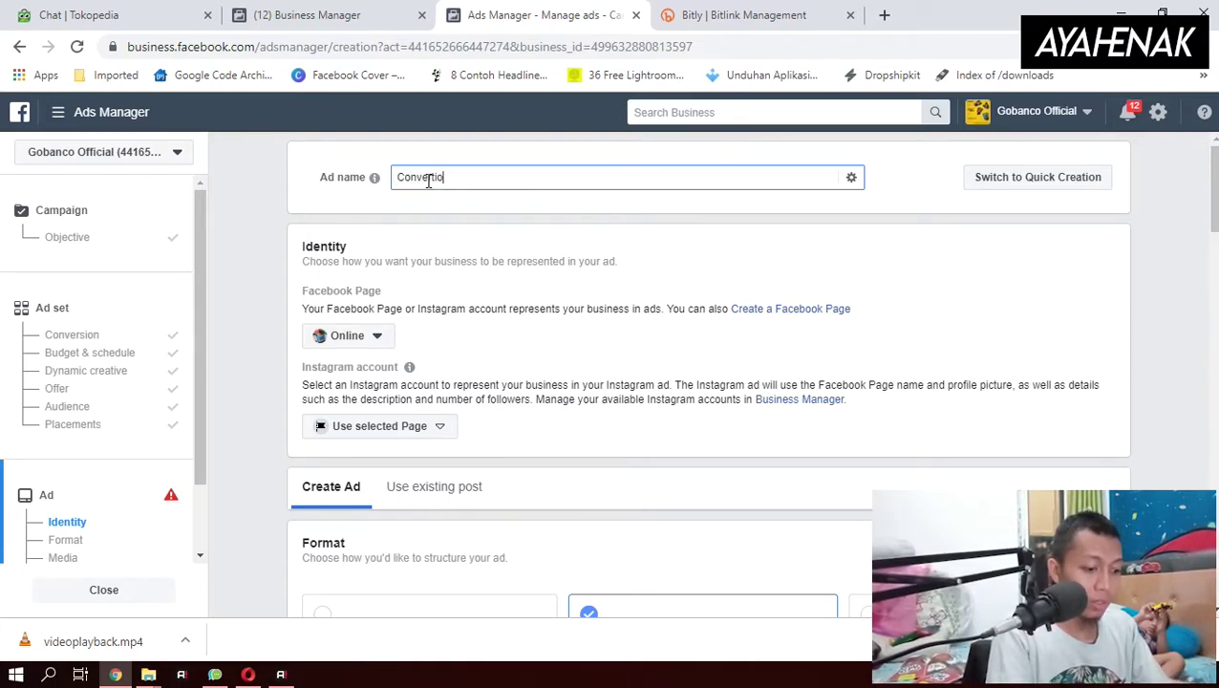
pyautogui.write('n ads ')
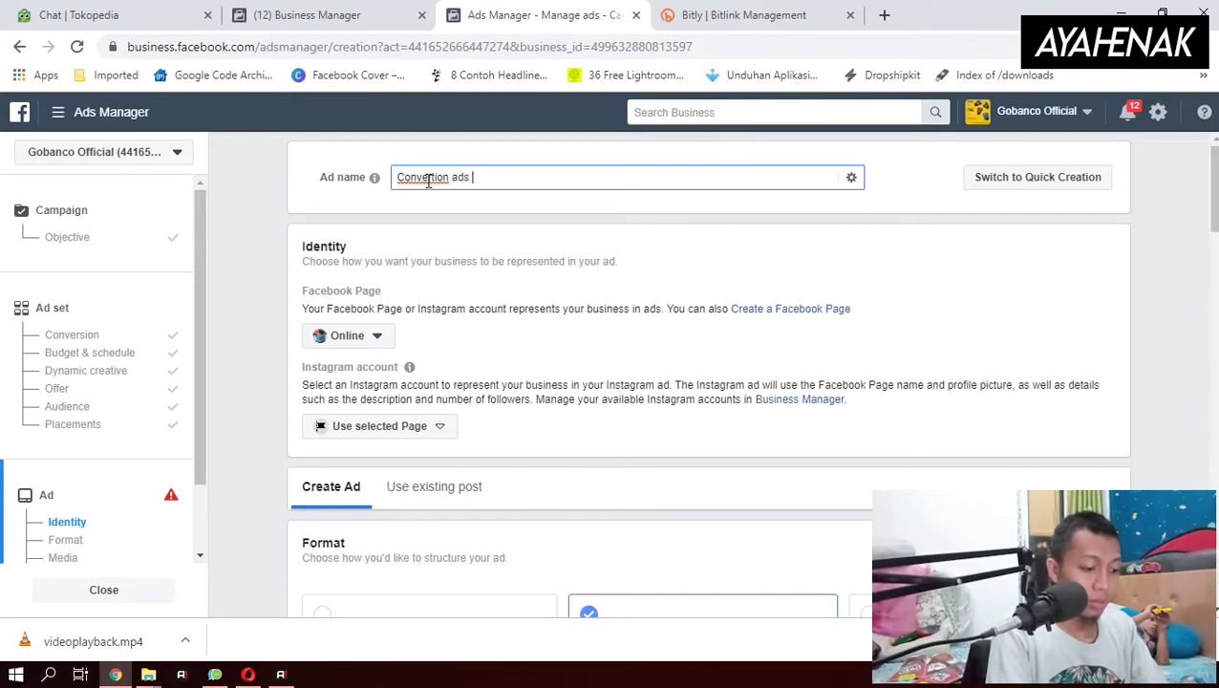
pyautogui.write('Gobanco 201')
pyautogui.press('BackSpace')
pyautogui.press('BackSpace')
pyautogui.press('BackSpace')
pyautogui.press('BackSpace')
pyautogui.write('ok')
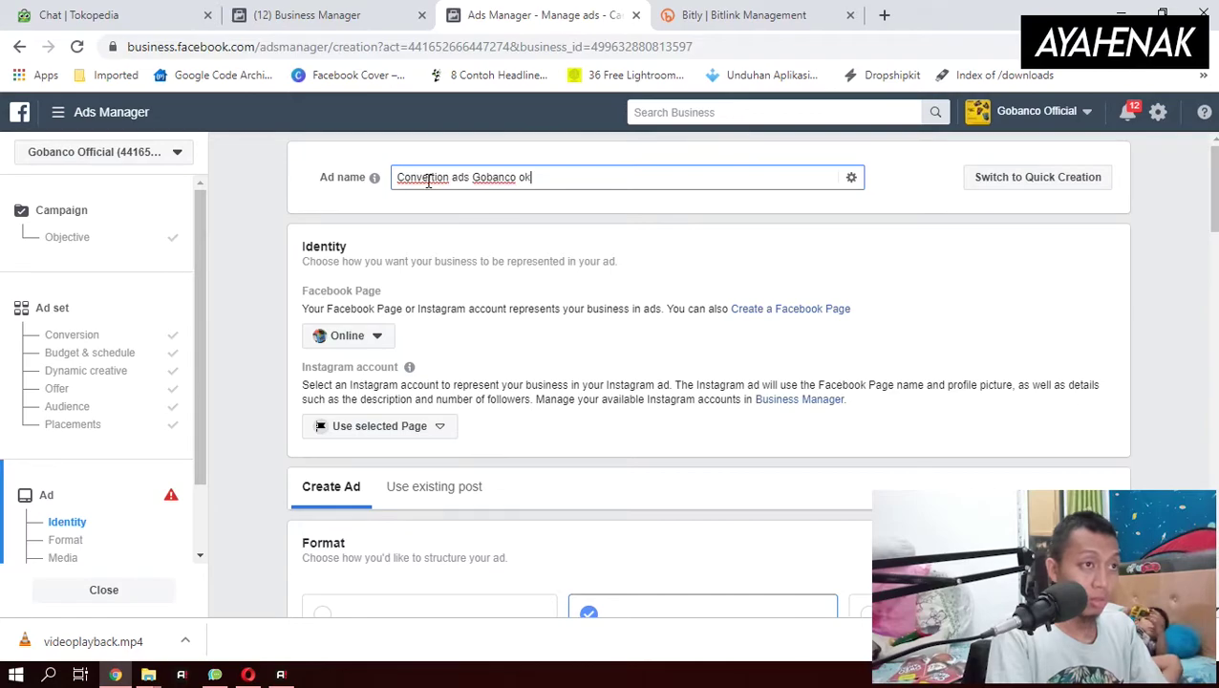
pyautogui.write('tober 2019')
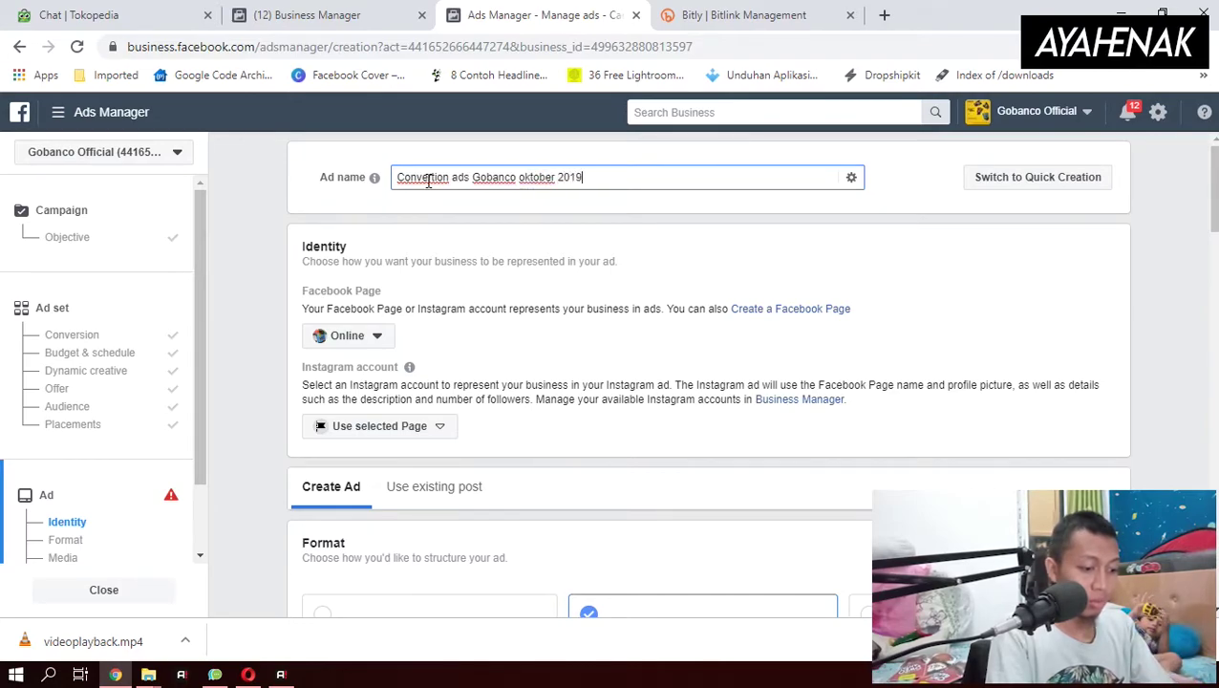
# Check the Facebook Page choice in the ad's identity and keep Use selected Page for the Instagram account.
pyautogui.scroll(-1, 411, 267)
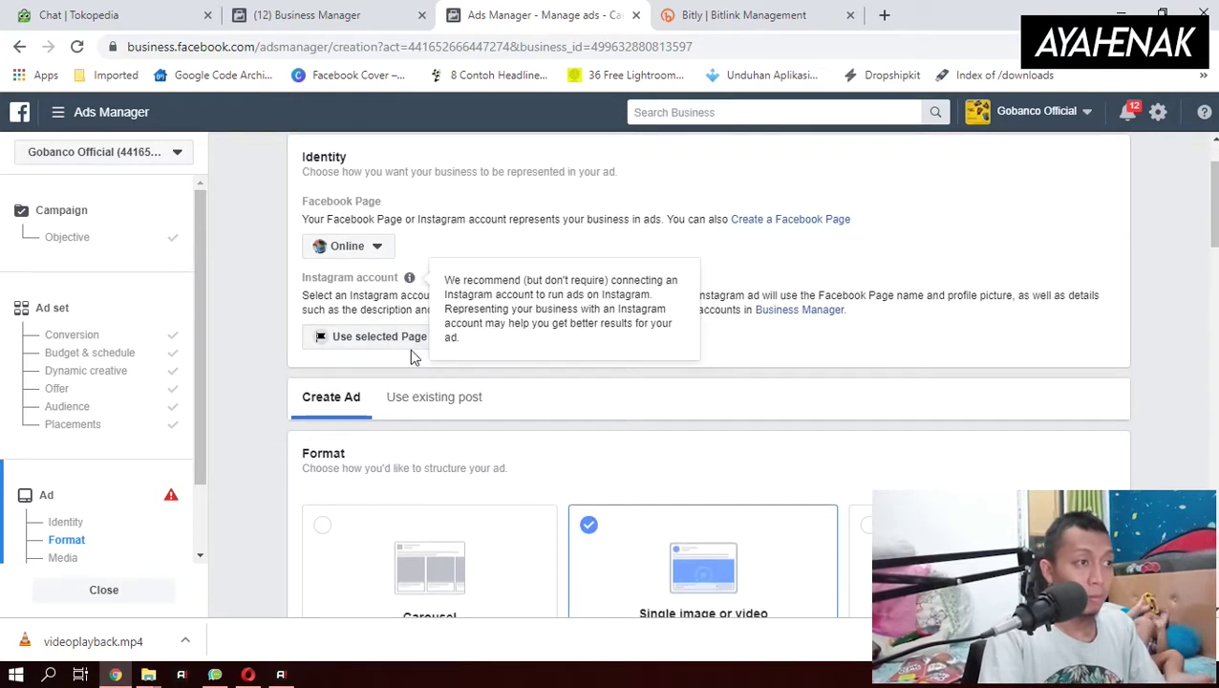
pyautogui.click(379, 254)
pyautogui.click(379, 252)
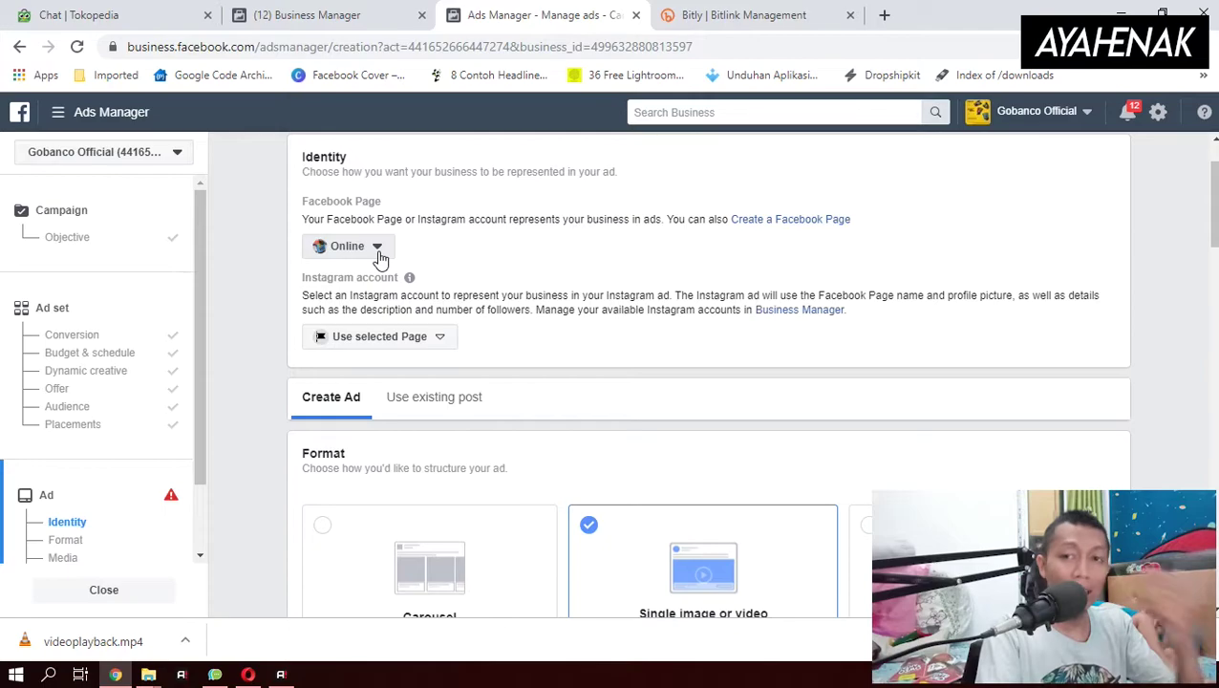
pyautogui.click(432, 341)
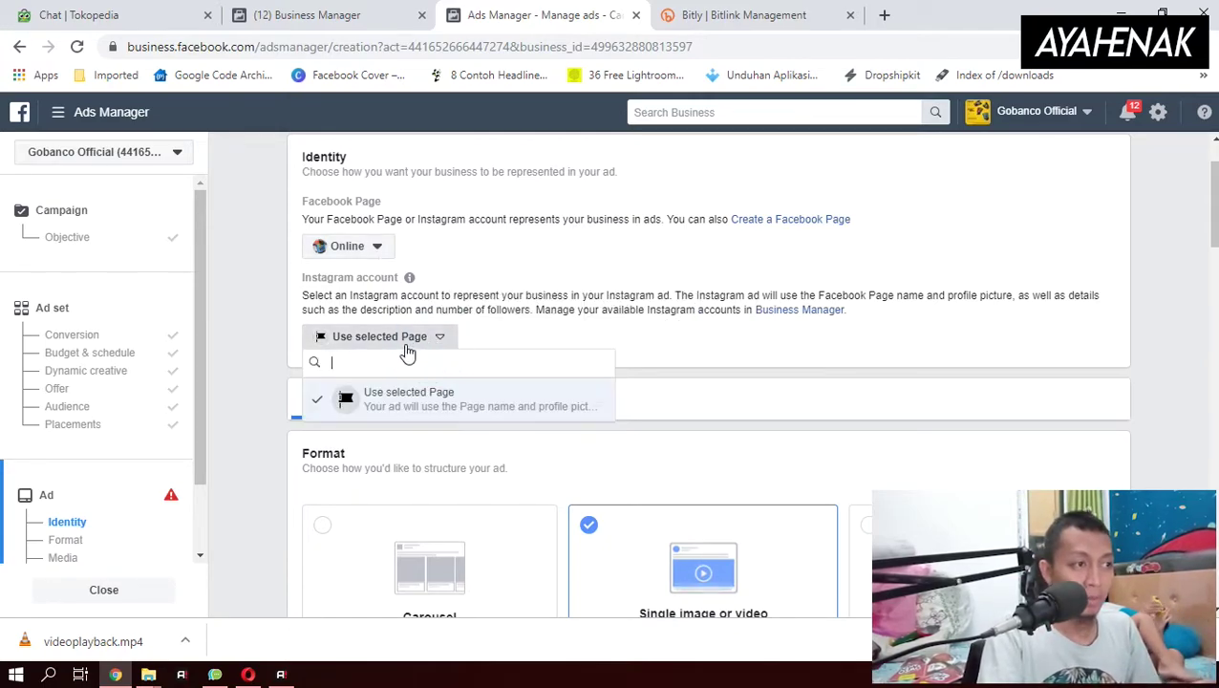
pyautogui.click(421, 406)
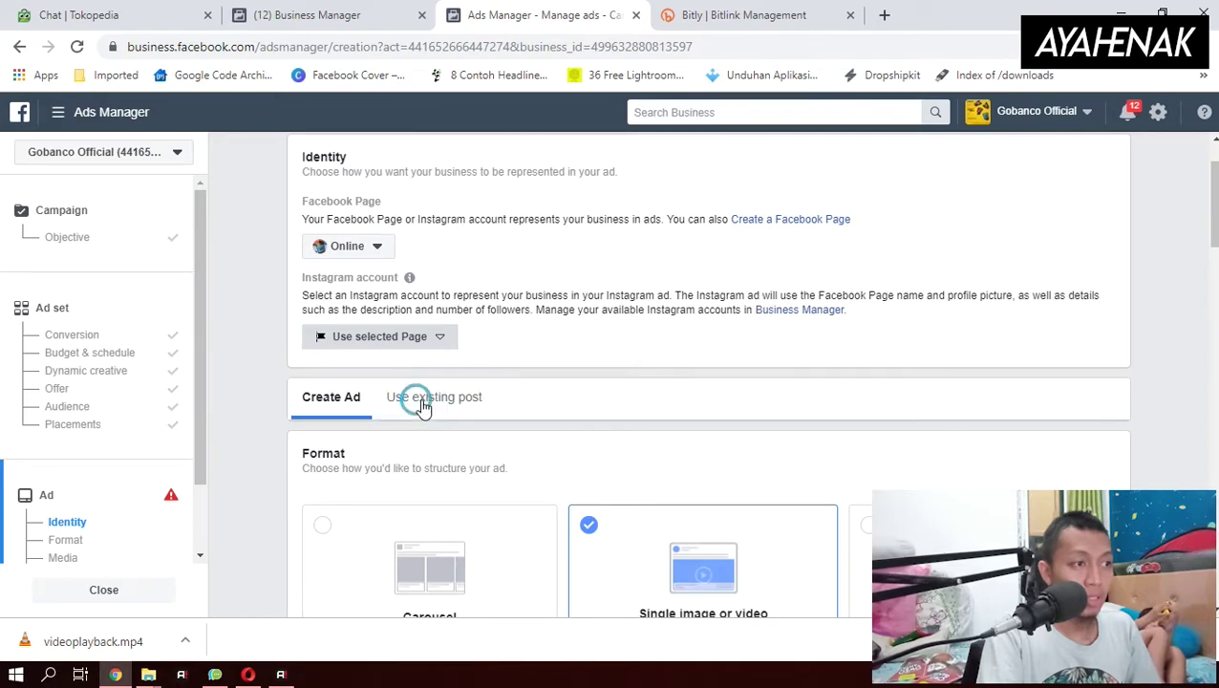
# Switch the ad's media type to Video/slideshow.
pyautogui.scroll(-3, 726, 437)
pyautogui.scroll(-5, 736, 429)
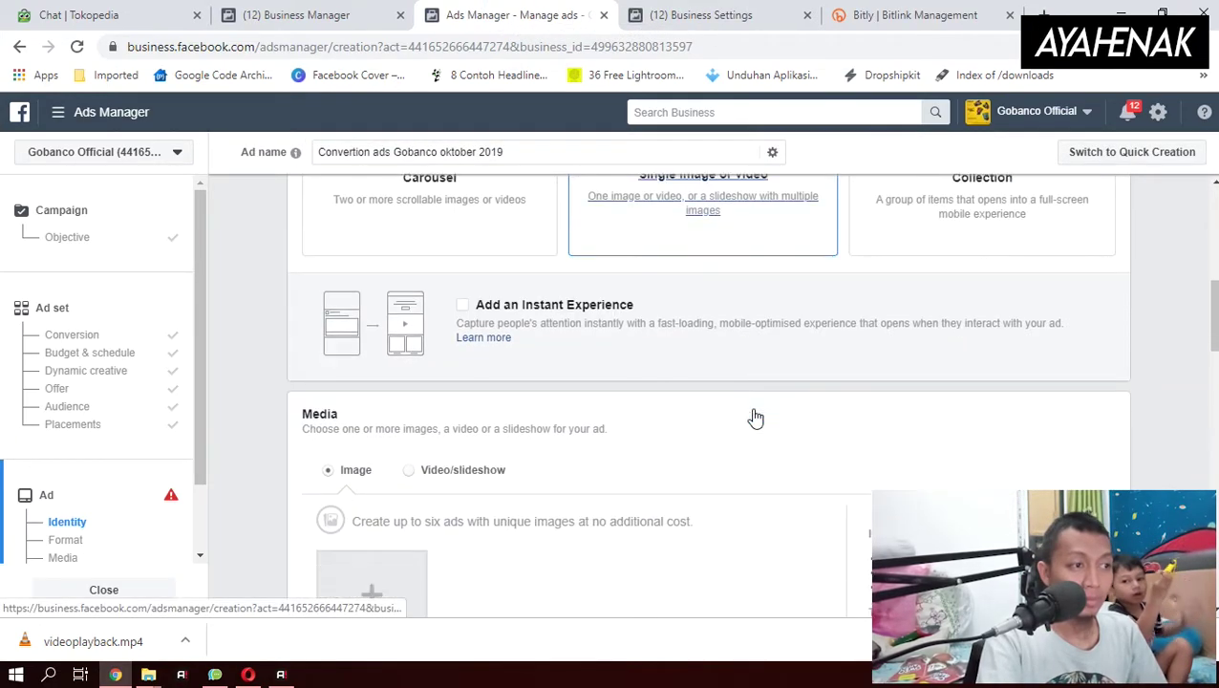
pyautogui.scroll(-3, 745, 415)
pyautogui.scroll(4, 724, 412)
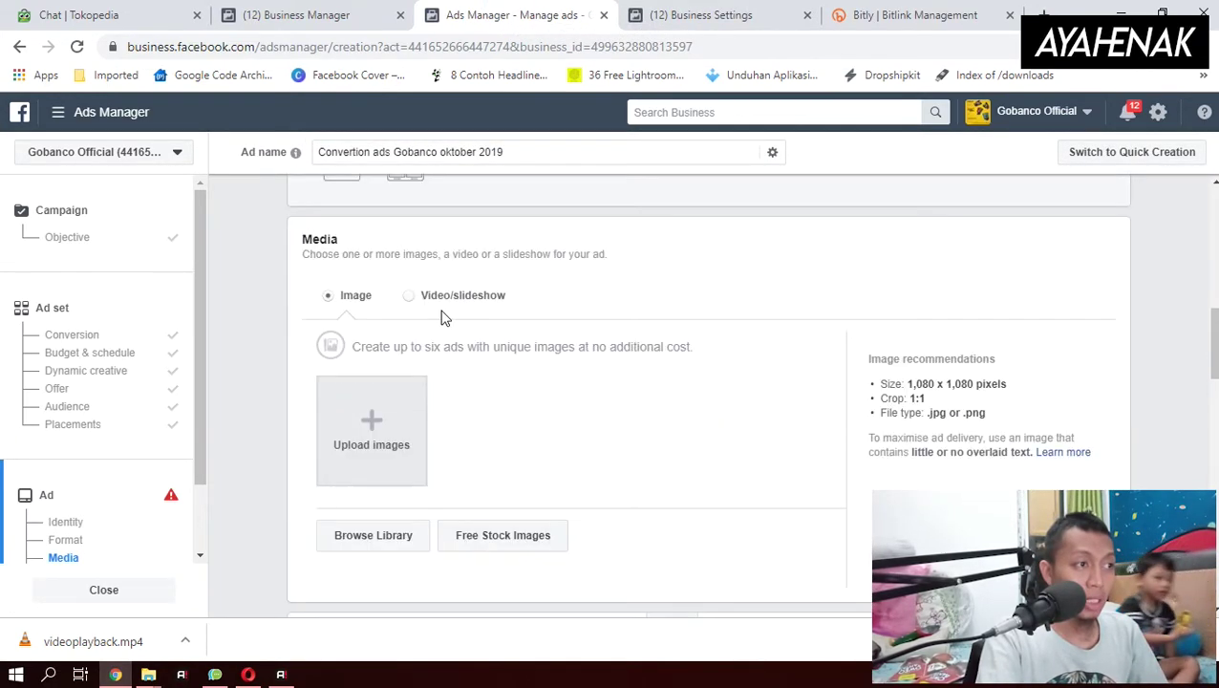
pyautogui.click(411, 442)
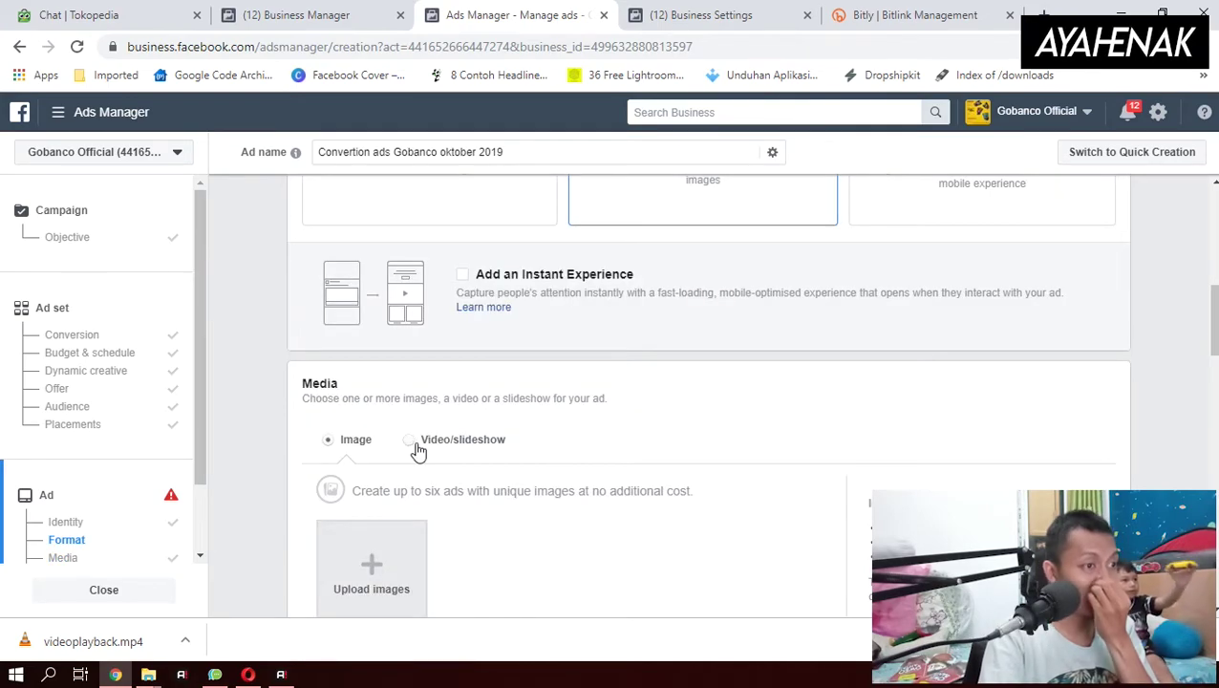
pyautogui.scroll(-2, 417, 449)
# Upload the video Poster bundling-09.mp4 from the CINEMATOGRAPIC > Gobanco ads folder on drive Q: as the ad's media.
pyautogui.click(559, 449)
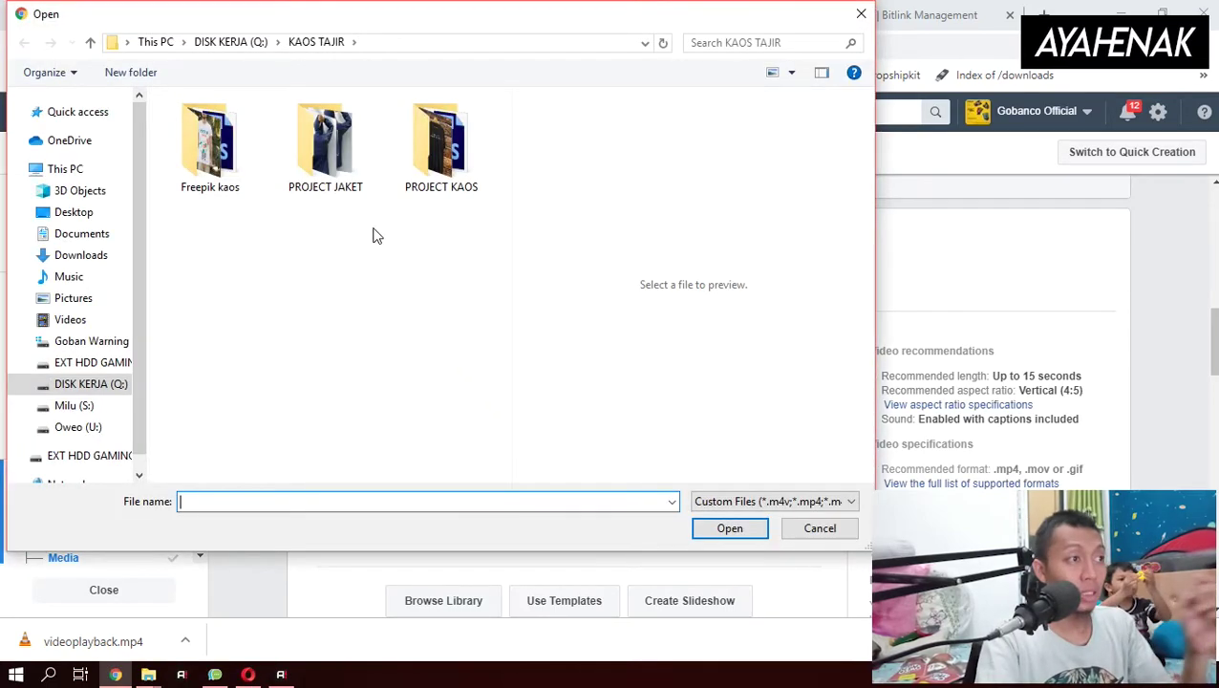
pyautogui.click(227, 43)
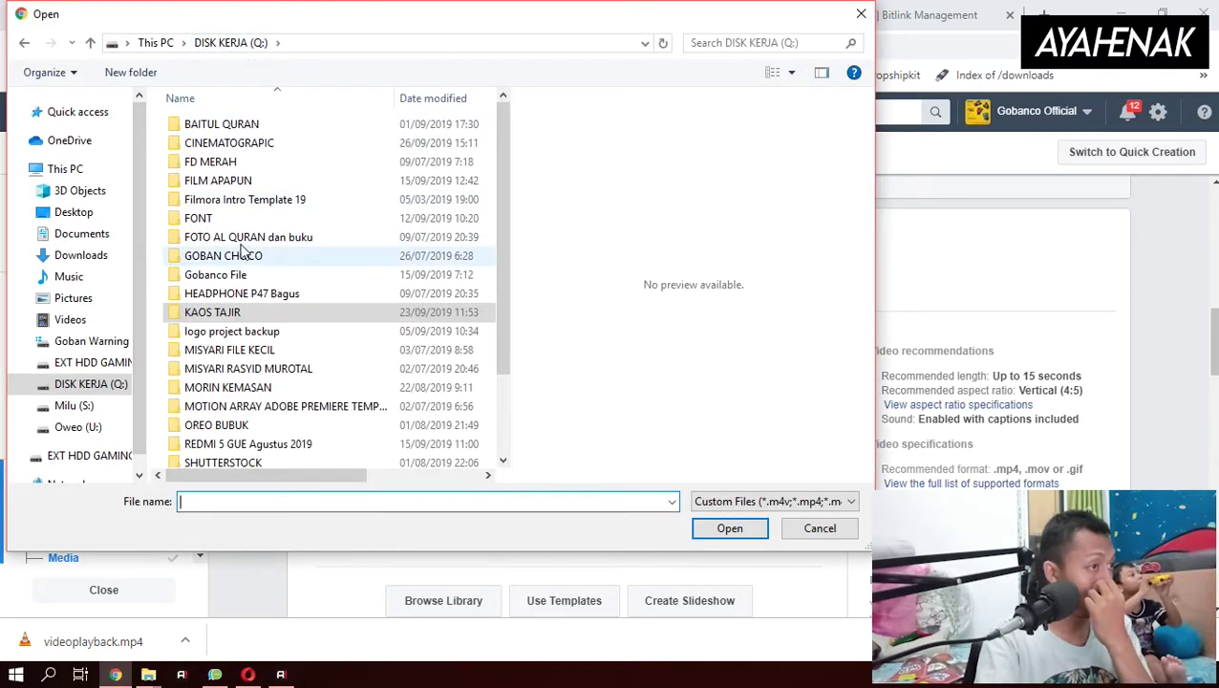
pyautogui.click(237, 143)
pyautogui.doubleClick(237, 144)
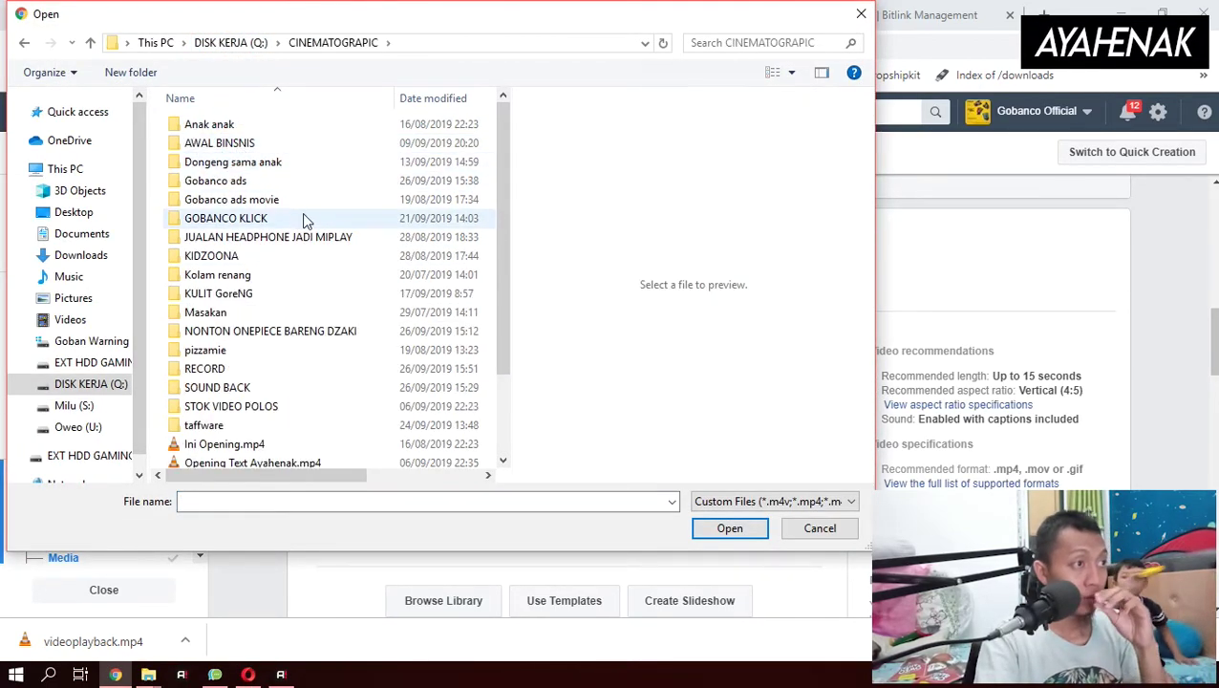
pyautogui.doubleClick(311, 185)
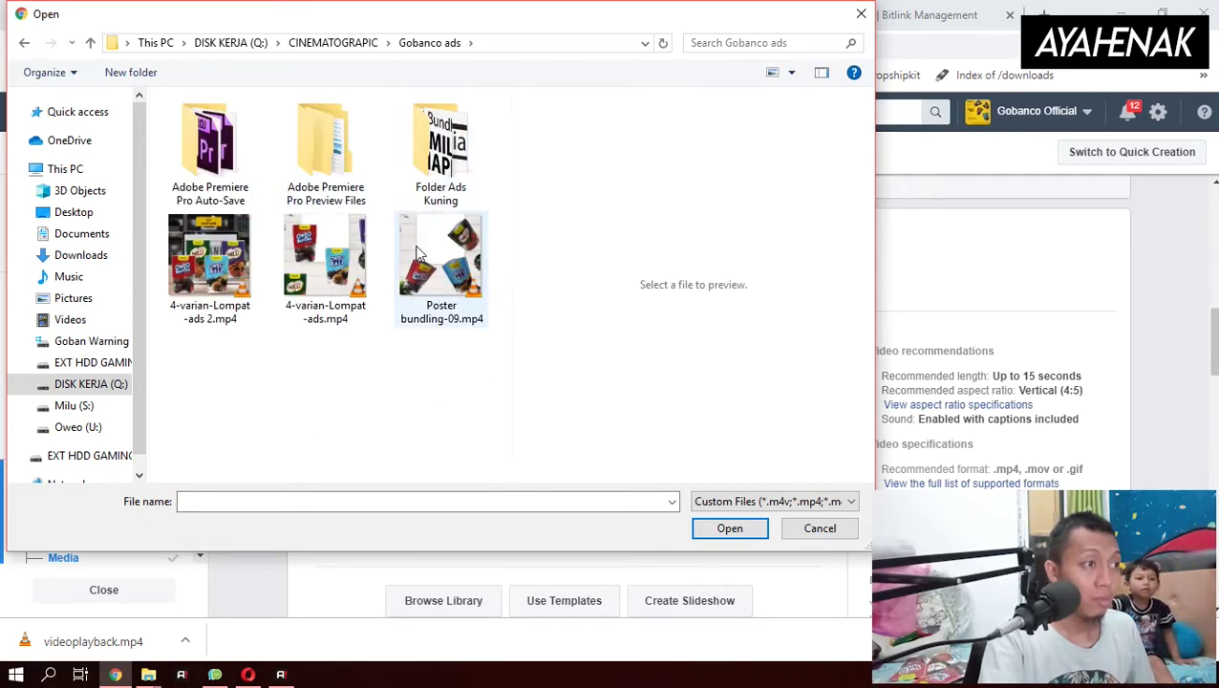
pyautogui.click(451, 267)
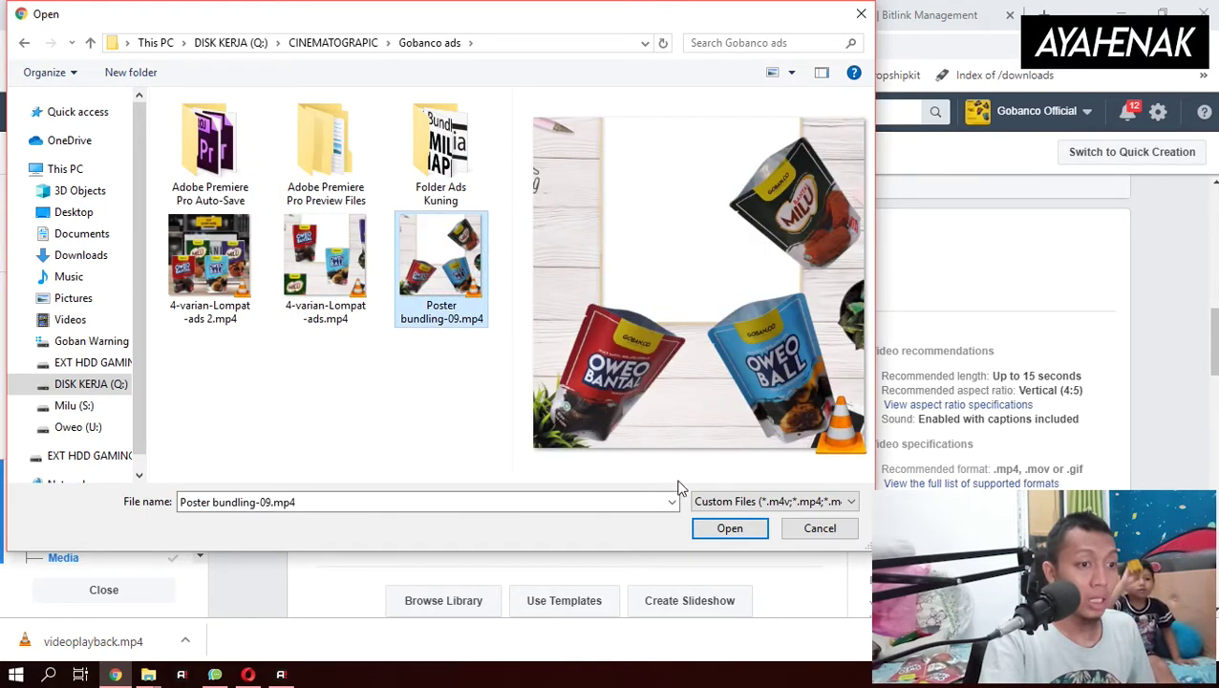
pyautogui.click(729, 529)
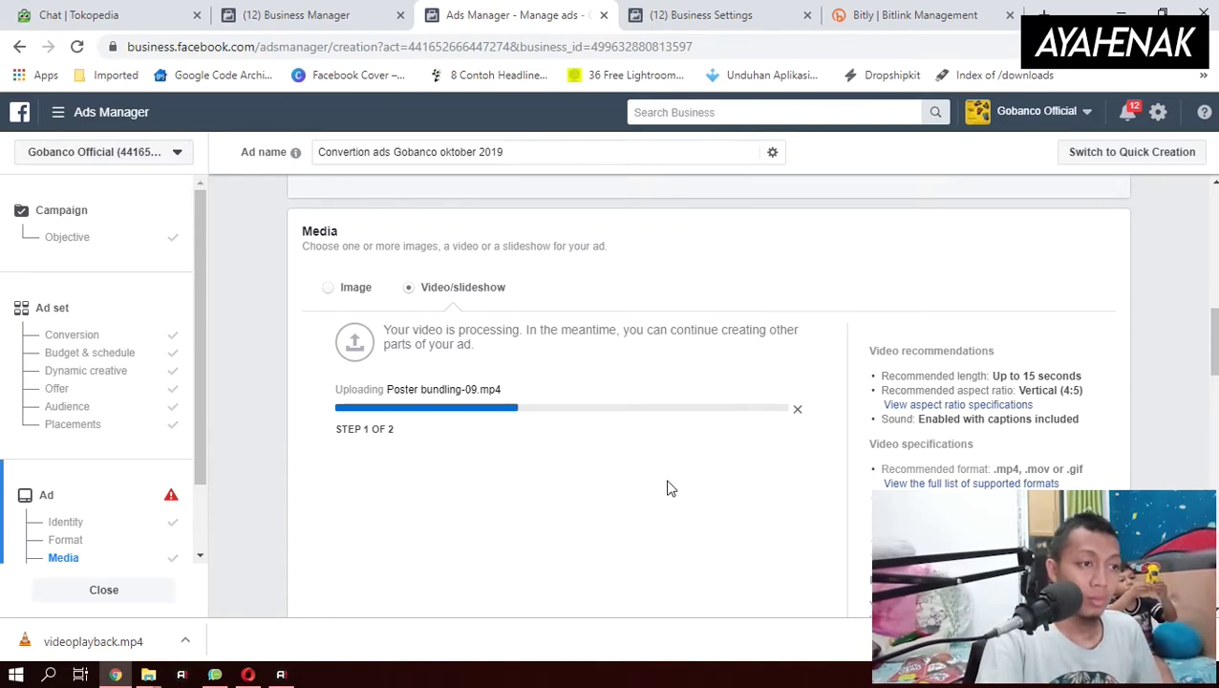
# Paste the prepared reseller ad copy, beginning "Jangan banyak mikir, Mulai Aja Dulu..!", as the ad's primary text.
pyautogui.scroll(-3, 669, 488)
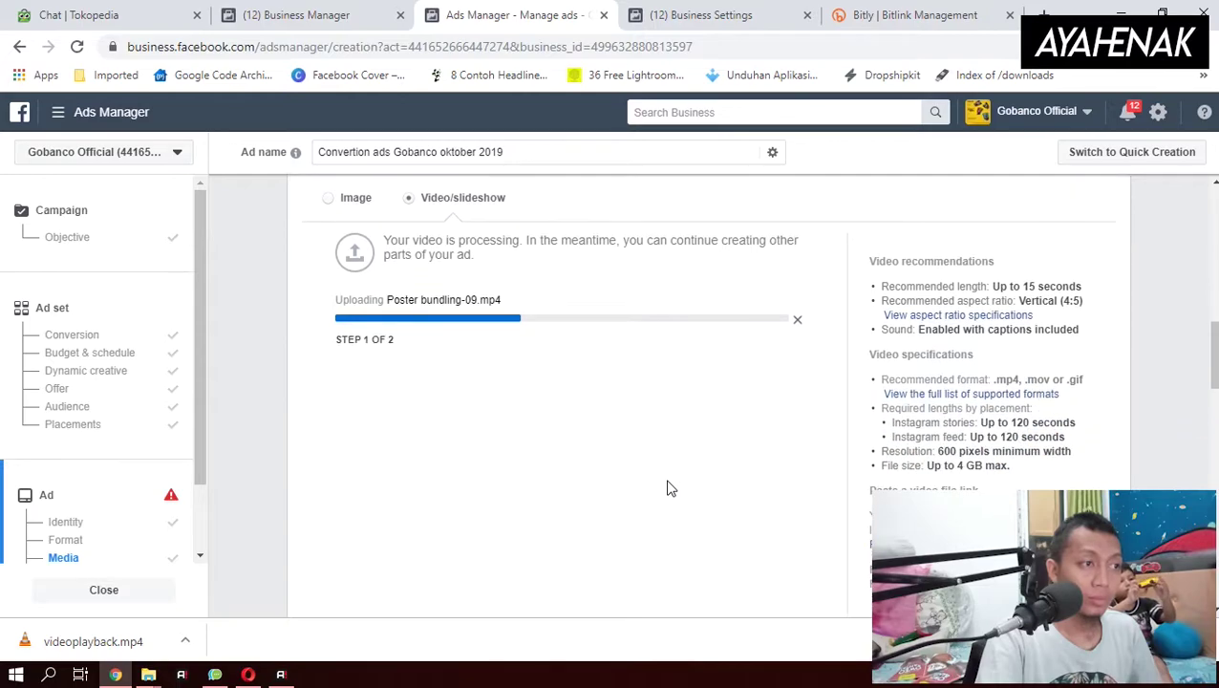
pyautogui.scroll(2, 668, 489)
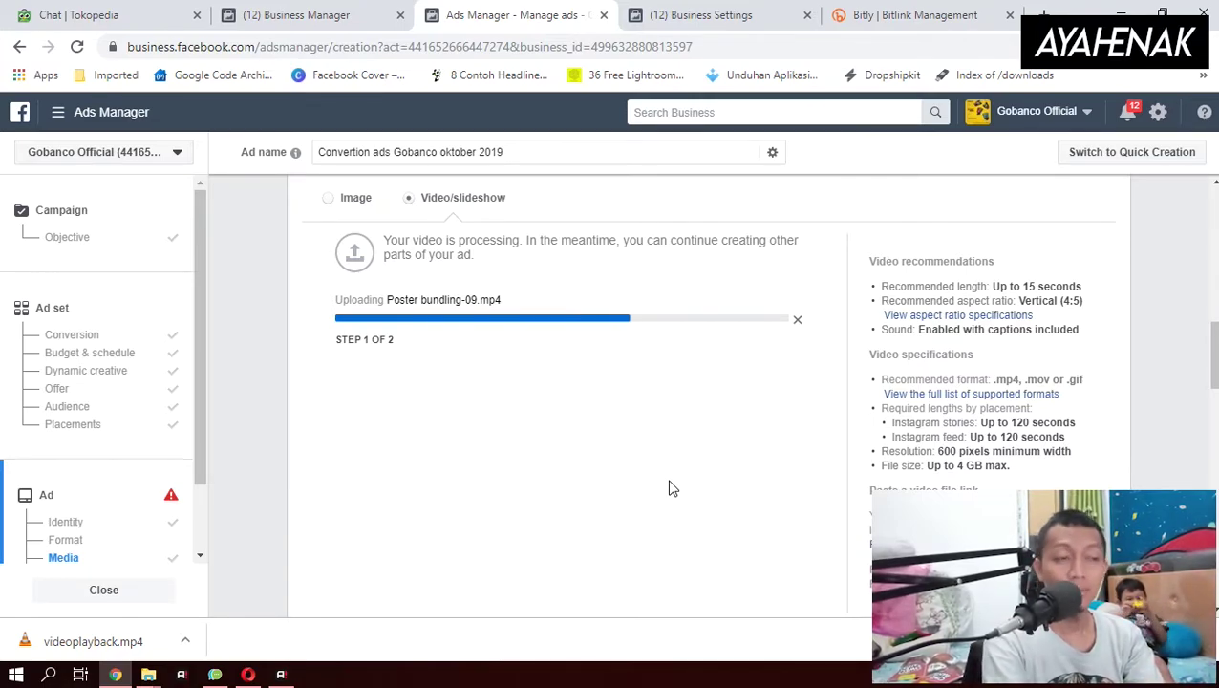
pyautogui.scroll(-3, 669, 488)
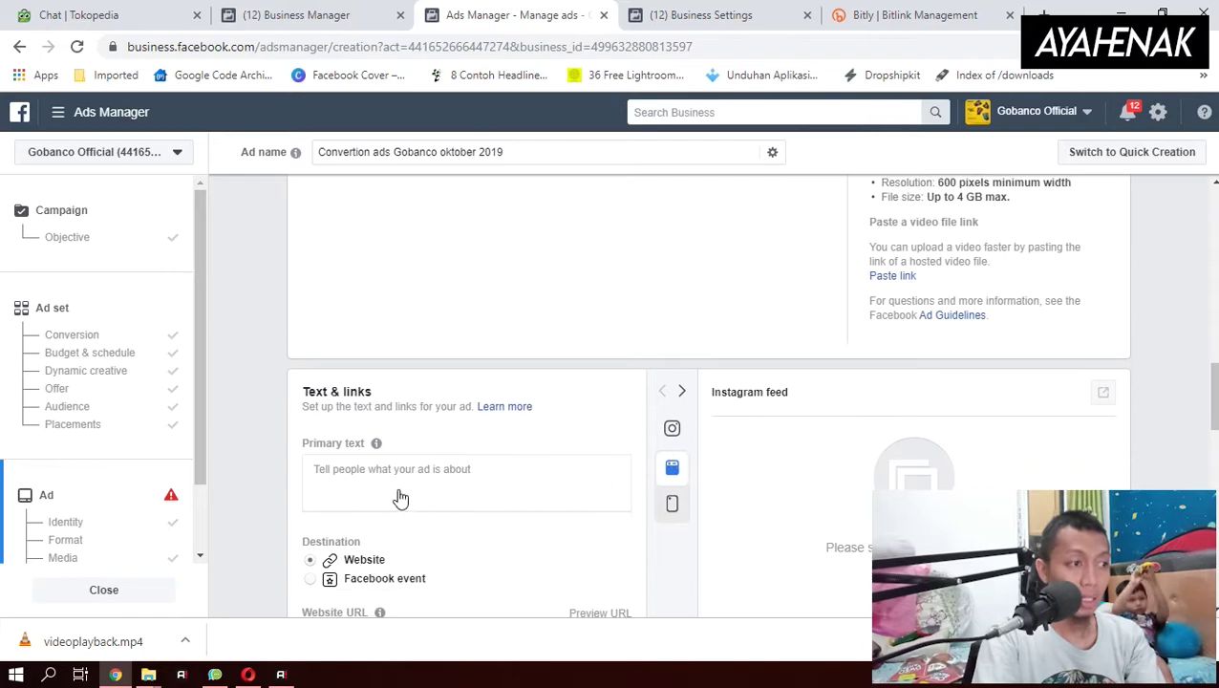
pyautogui.click(351, 469)
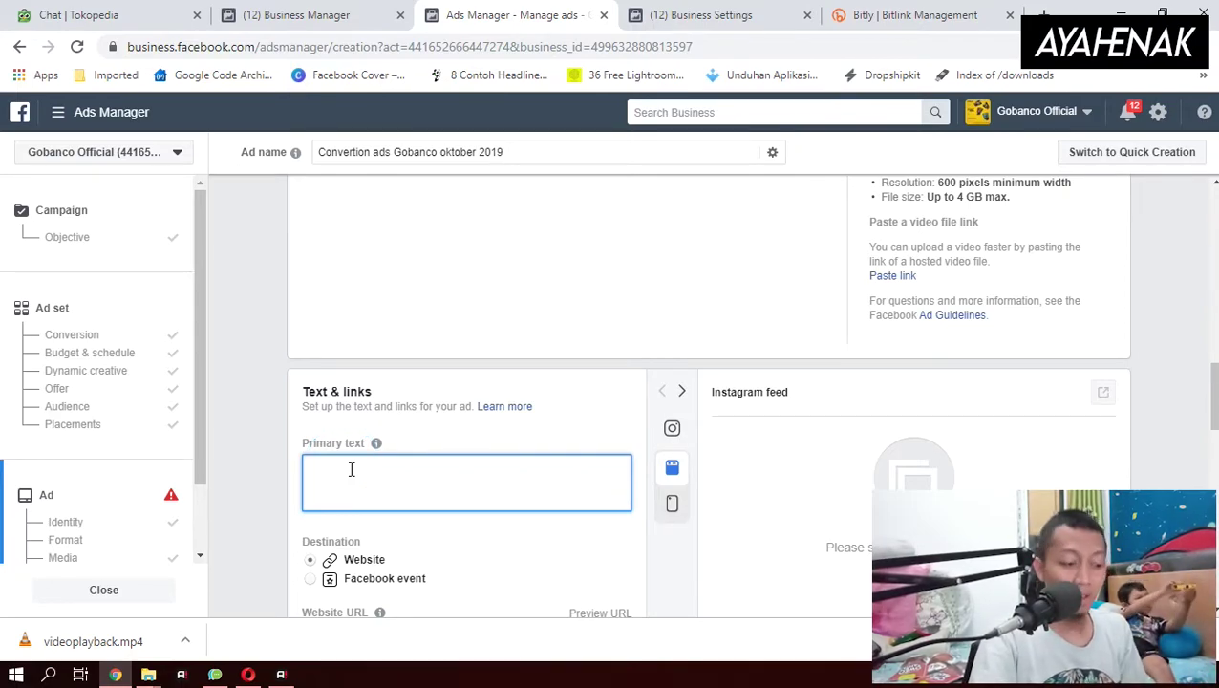
pyautogui.hotkey('ctrl', 'v')
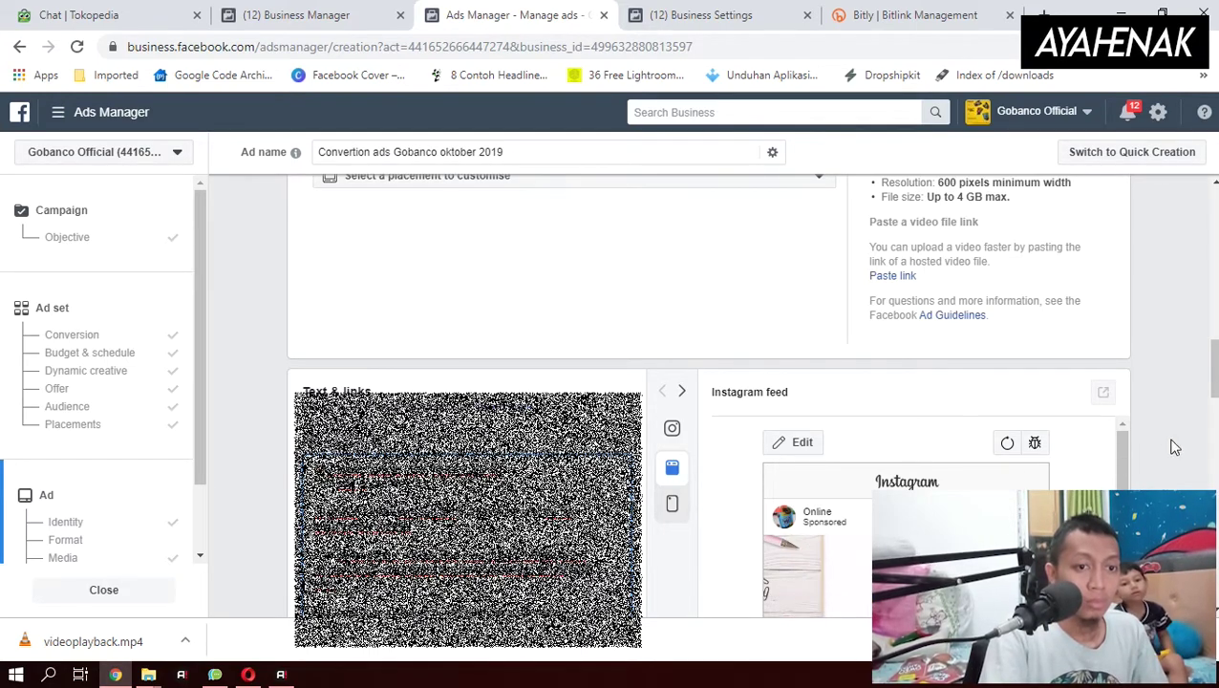
# Review the pasted primary text, the uploaded video in the media section and the Instagram feed preview.
pyautogui.scroll(-1, 1175, 447)
pyautogui.scroll(-2, 1175, 446)
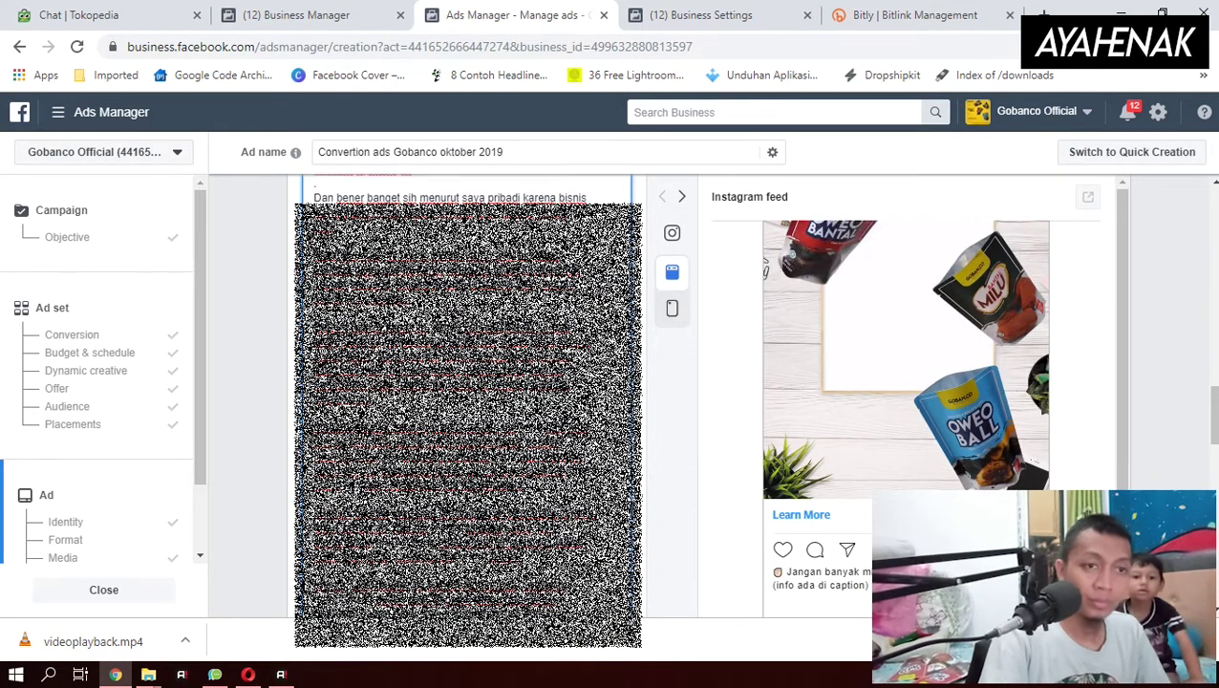
pyautogui.scroll(2, 888, 392)
pyautogui.scroll(6, 585, 395)
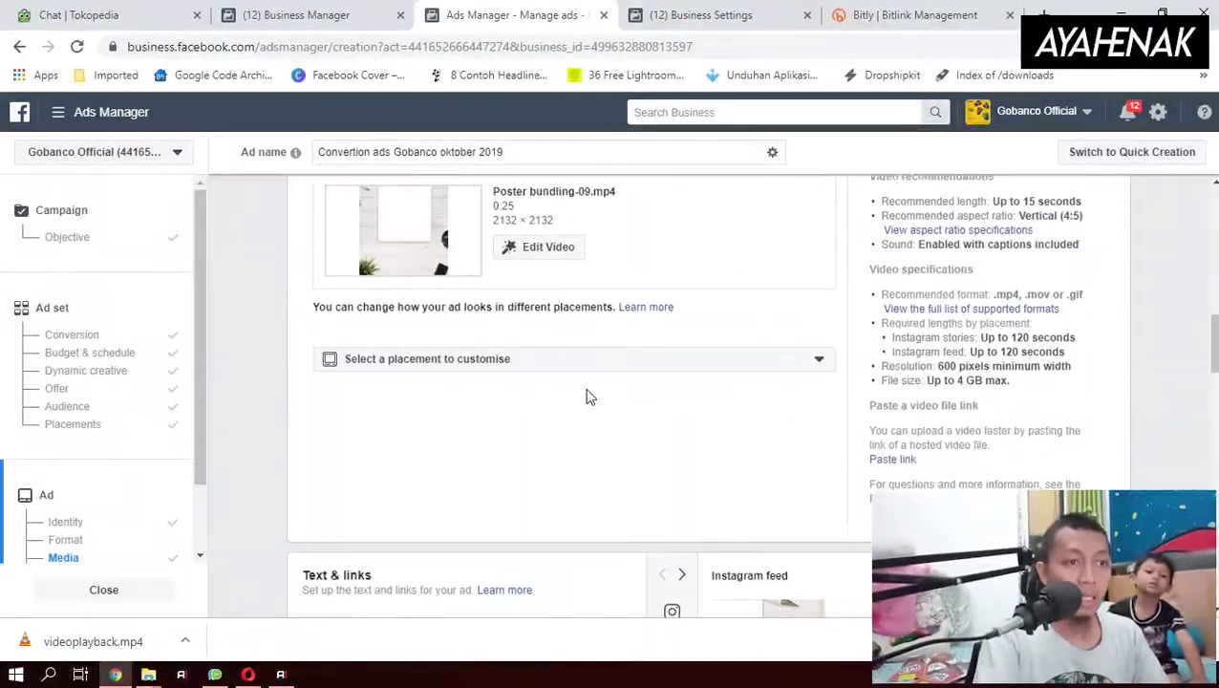
pyautogui.scroll(-3, 633, 382)
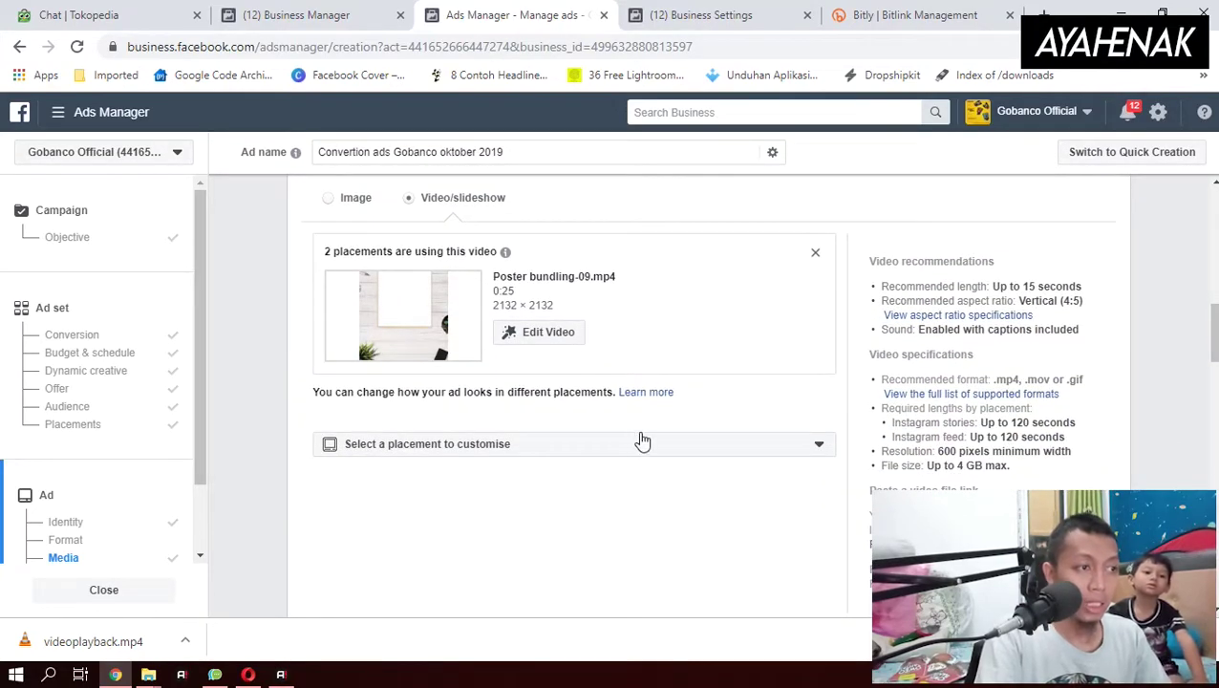
pyautogui.scroll(-3, 773, 391)
pyautogui.scroll(-1, 774, 392)
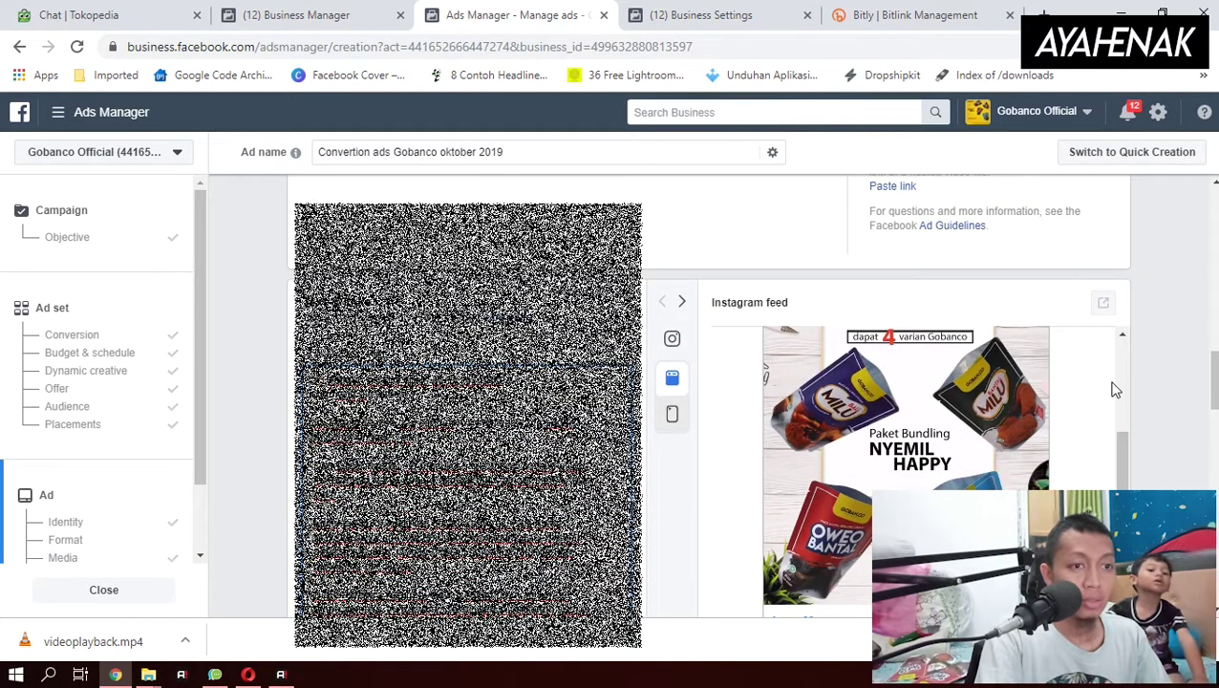
pyautogui.scroll(-1, 1109, 389)
pyautogui.scroll(-1, 1089, 399)
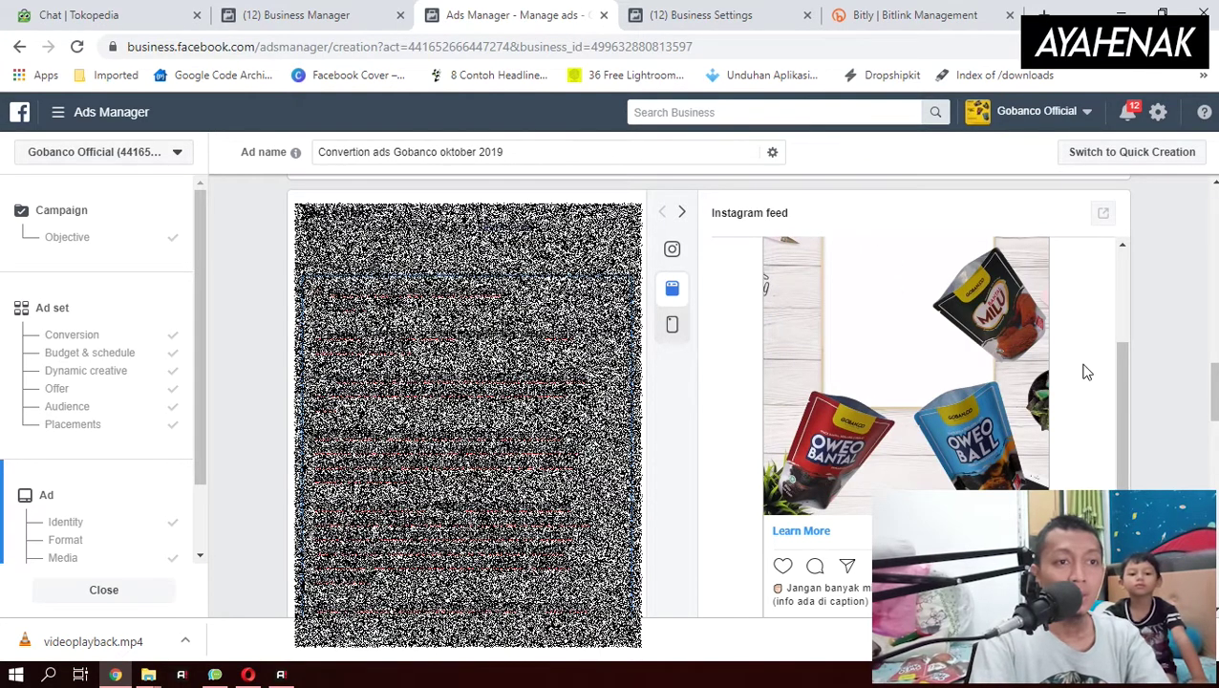
pyautogui.scroll(-1, 1086, 372)
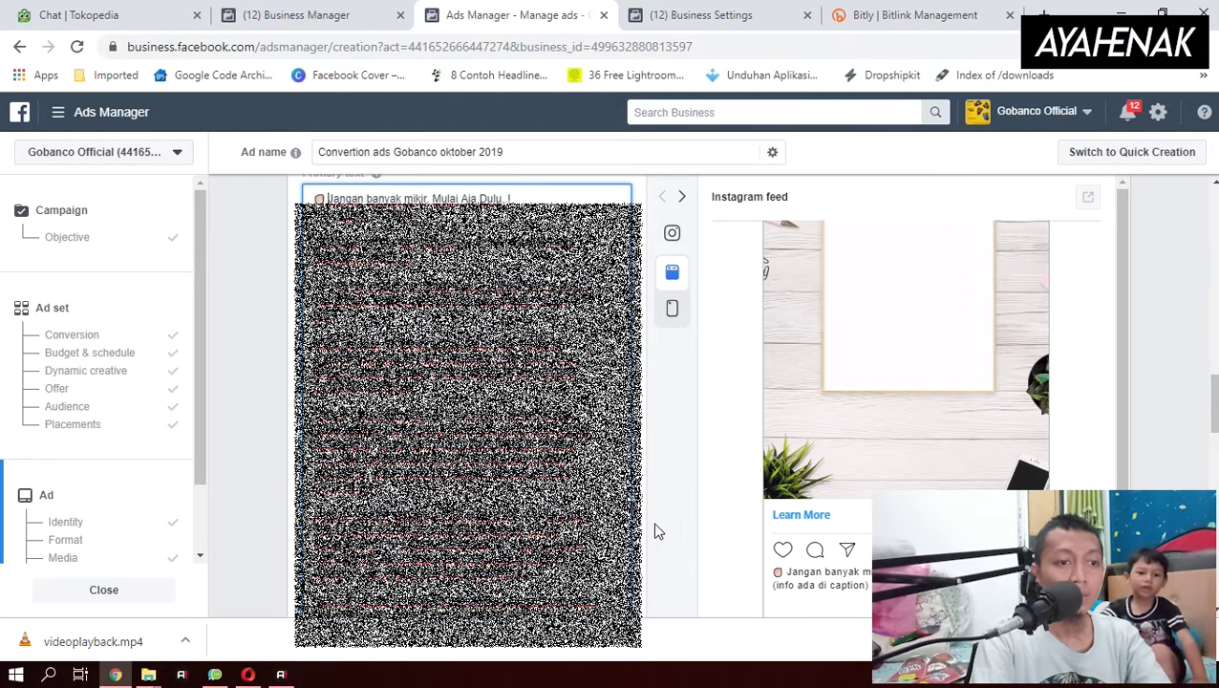
# Set the ad's destination website URL to gobanchoco.com.
pyautogui.scroll(-5, 659, 528)
pyautogui.click(450, 400)
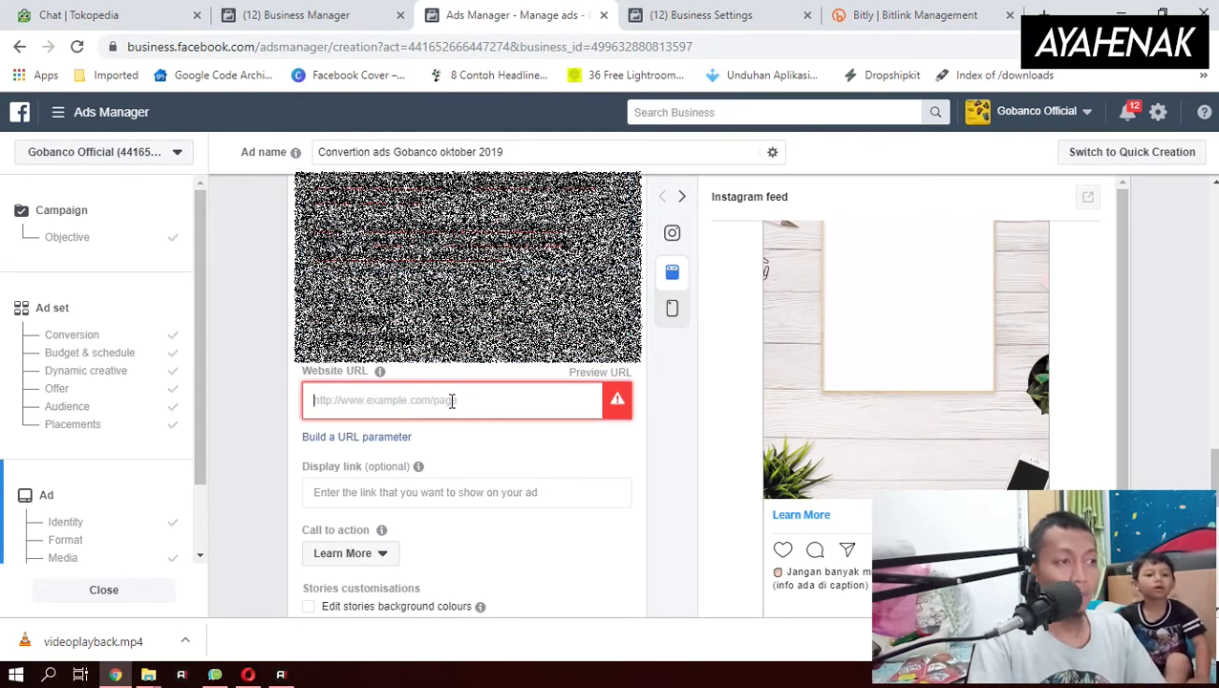
pyautogui.write('gov')
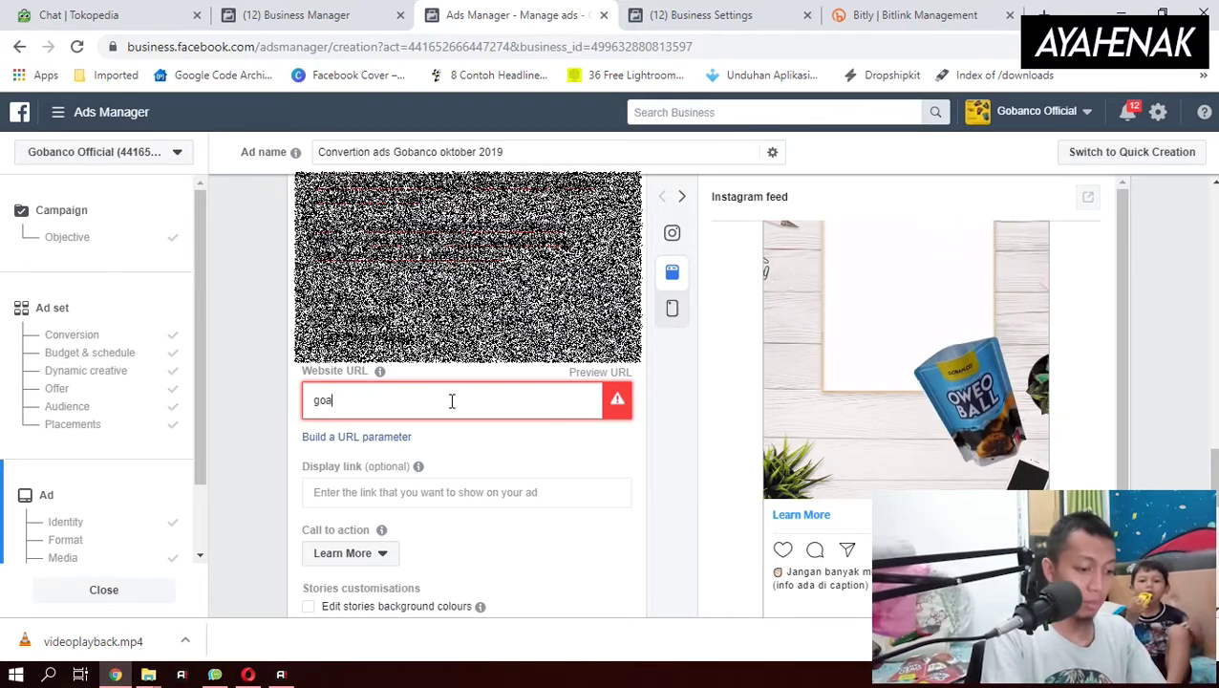
pyautogui.press('BackSpace')
pyautogui.write('banchoco')
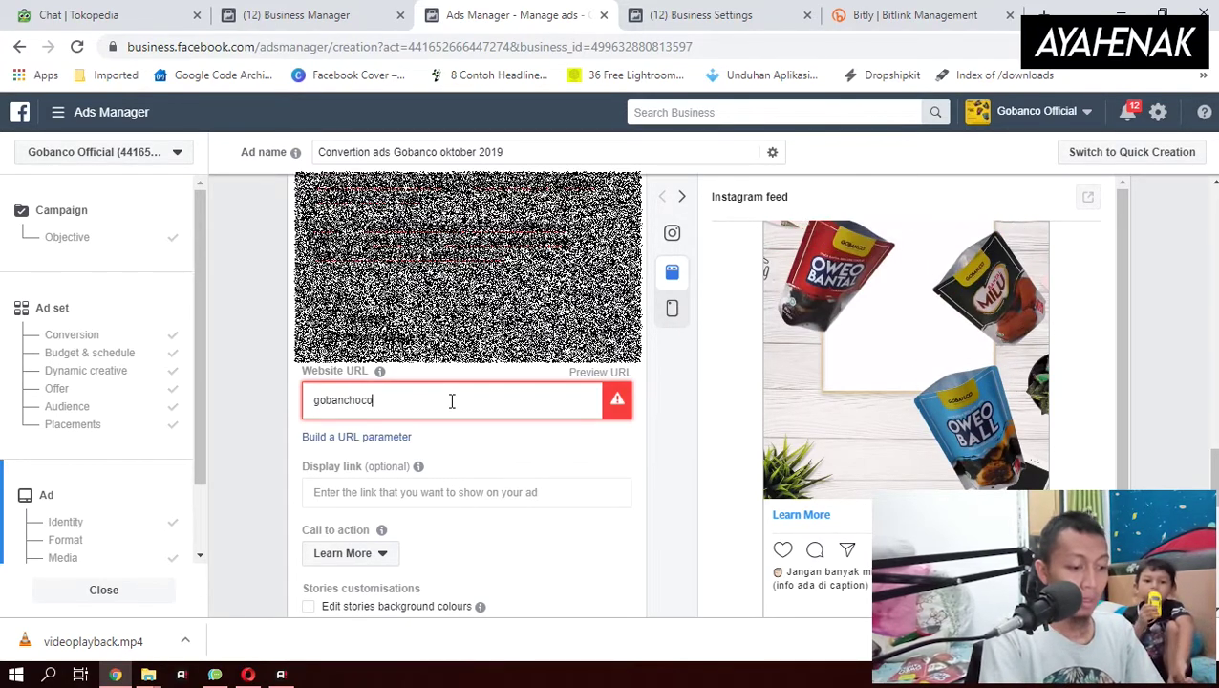
pyautogui.write('.com')
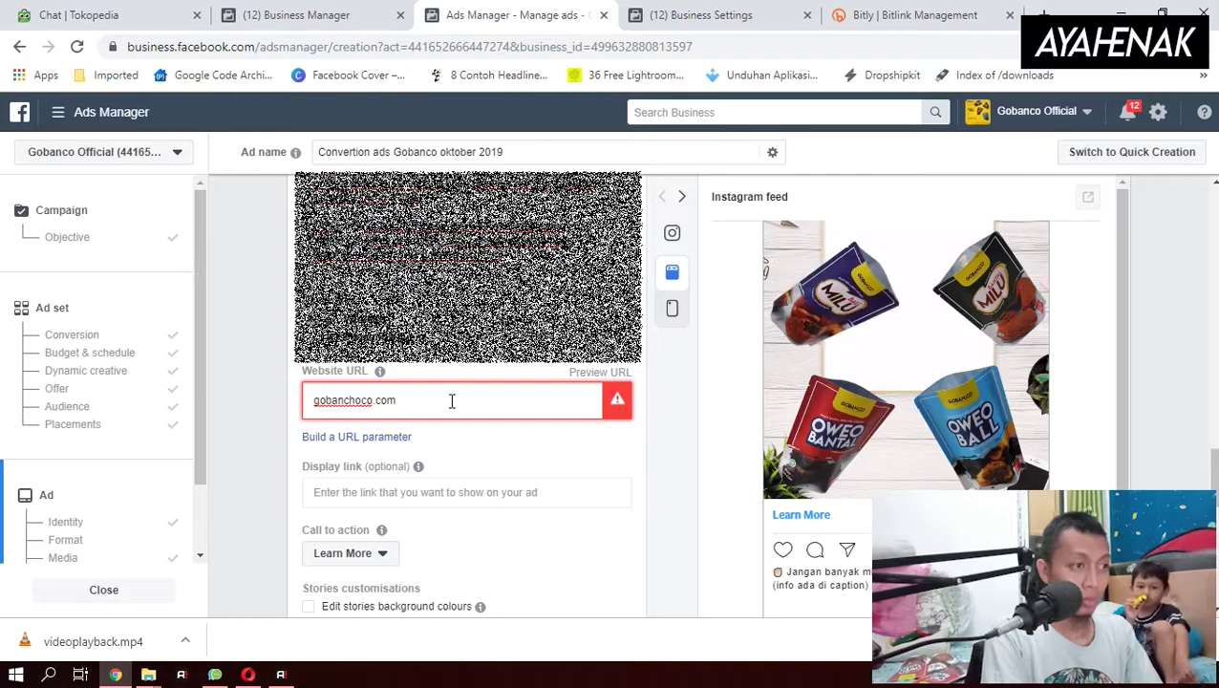
pyautogui.click(509, 492)
pyautogui.doubleClick(465, 412)
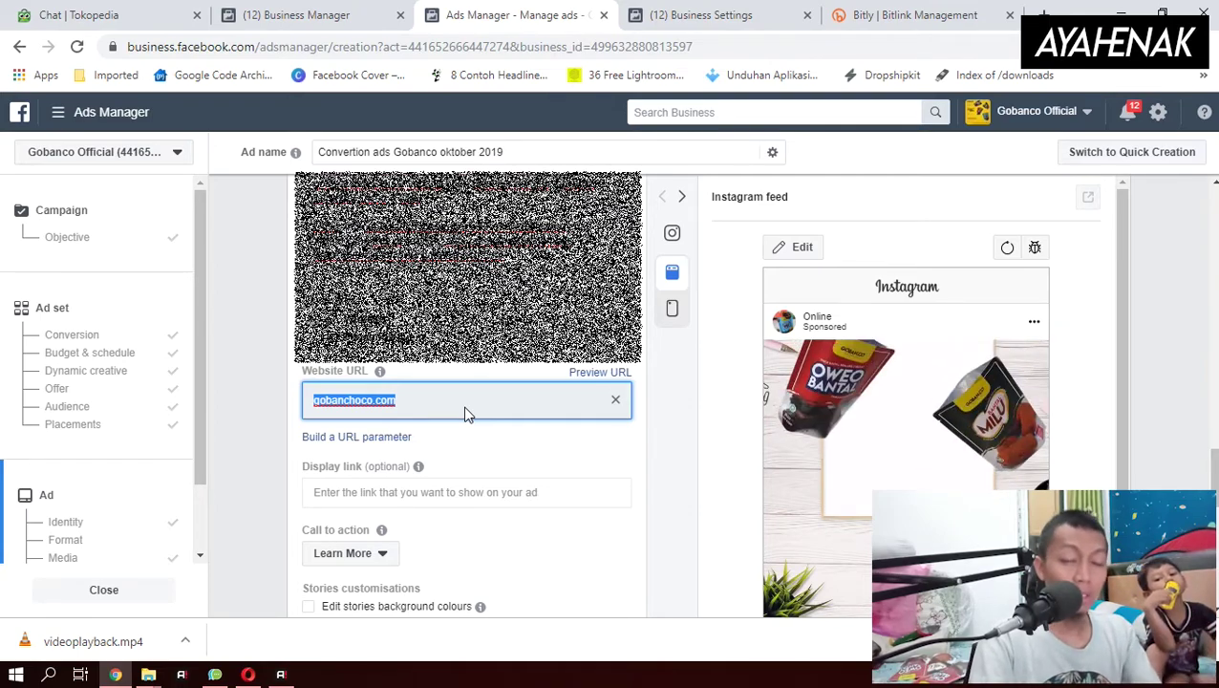
pyautogui.click(478, 489)
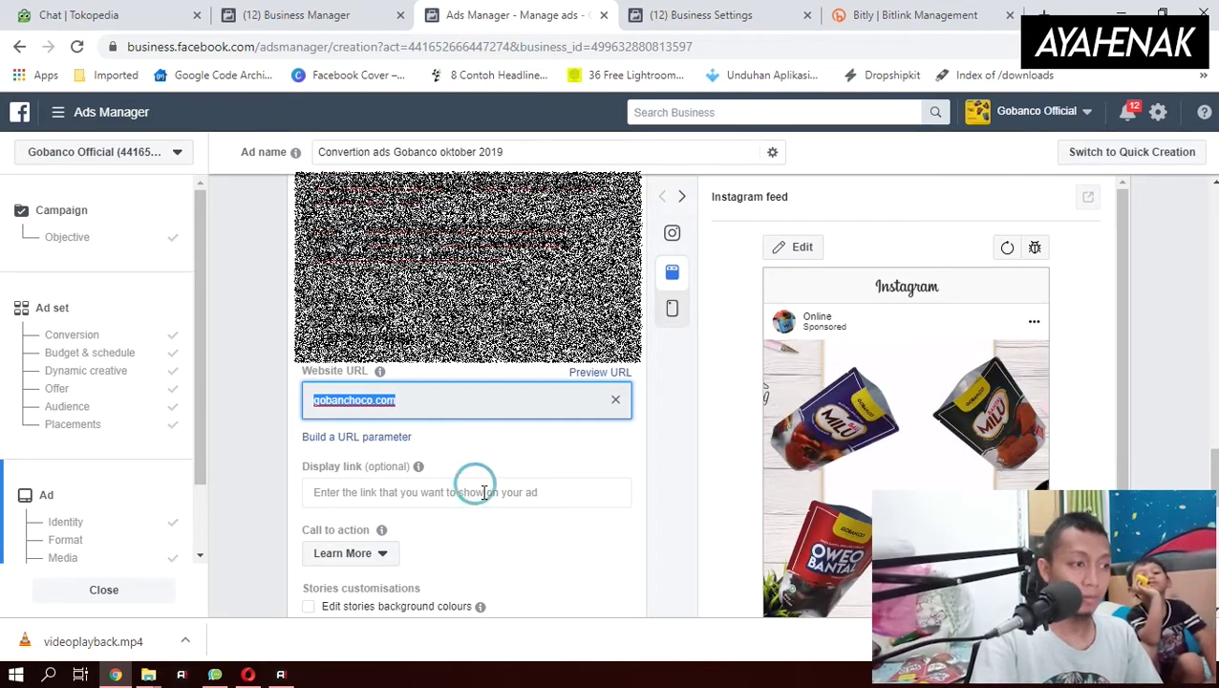
pyautogui.scroll(-1, 717, 504)
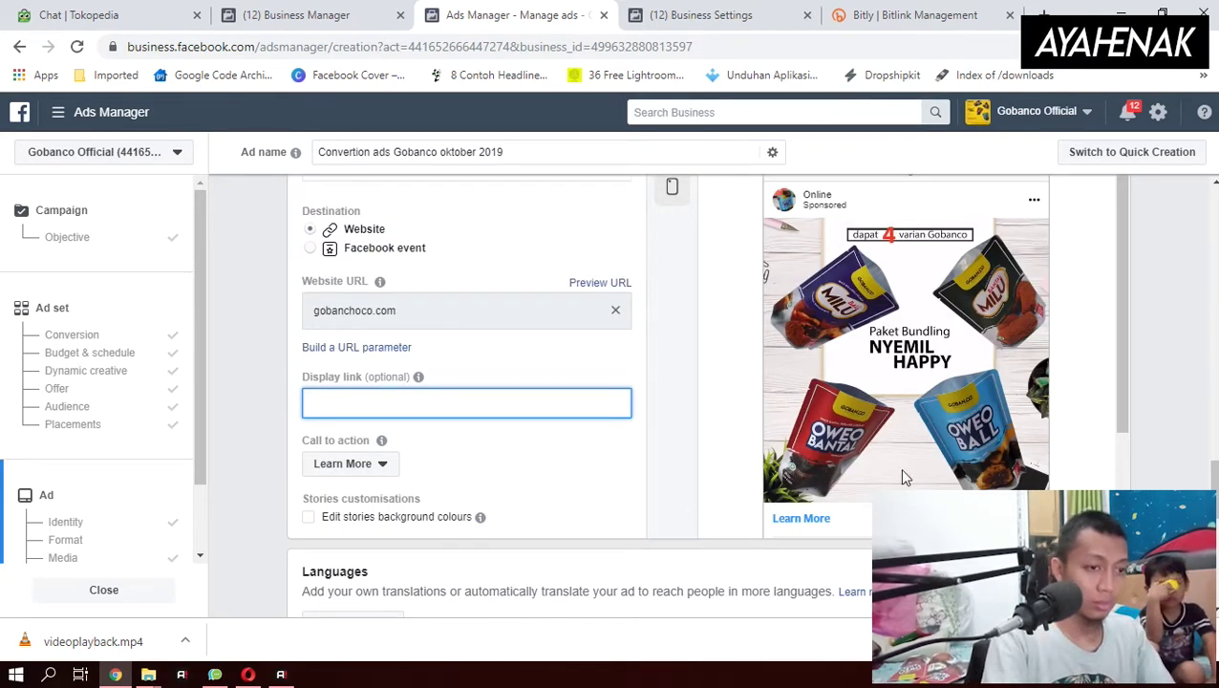
pyautogui.scroll(-1, 1147, 430)
pyautogui.scroll(-2, 1118, 382)
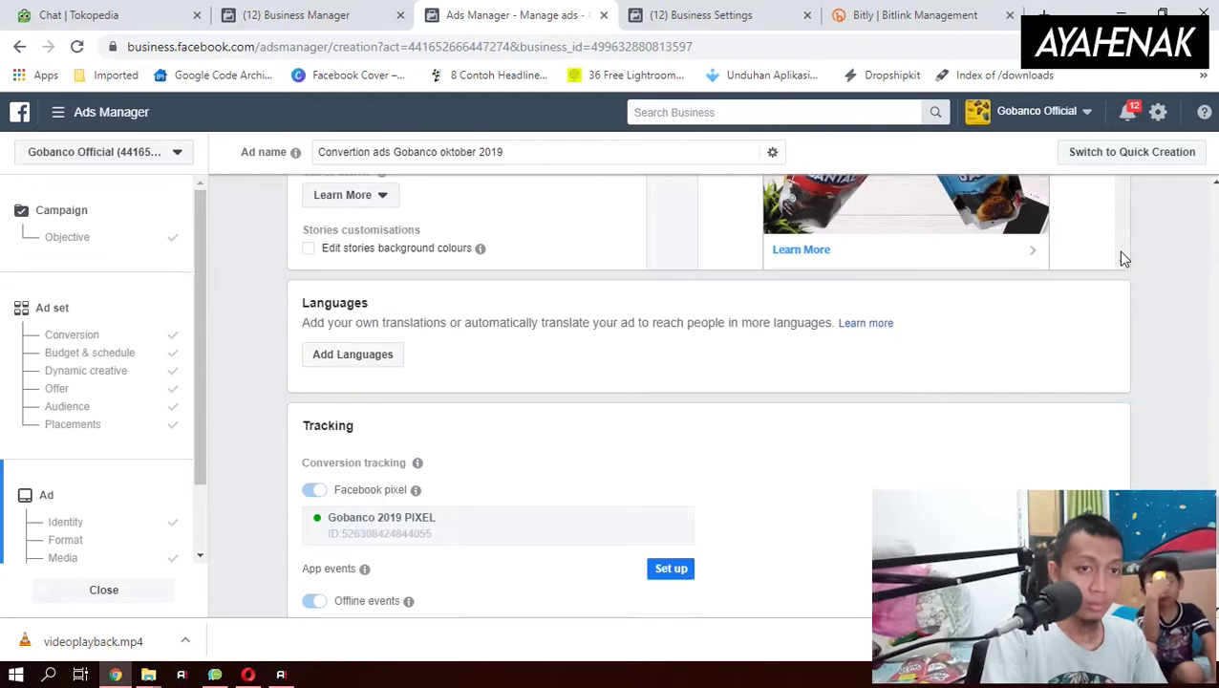
pyautogui.scroll(2, 1080, 378)
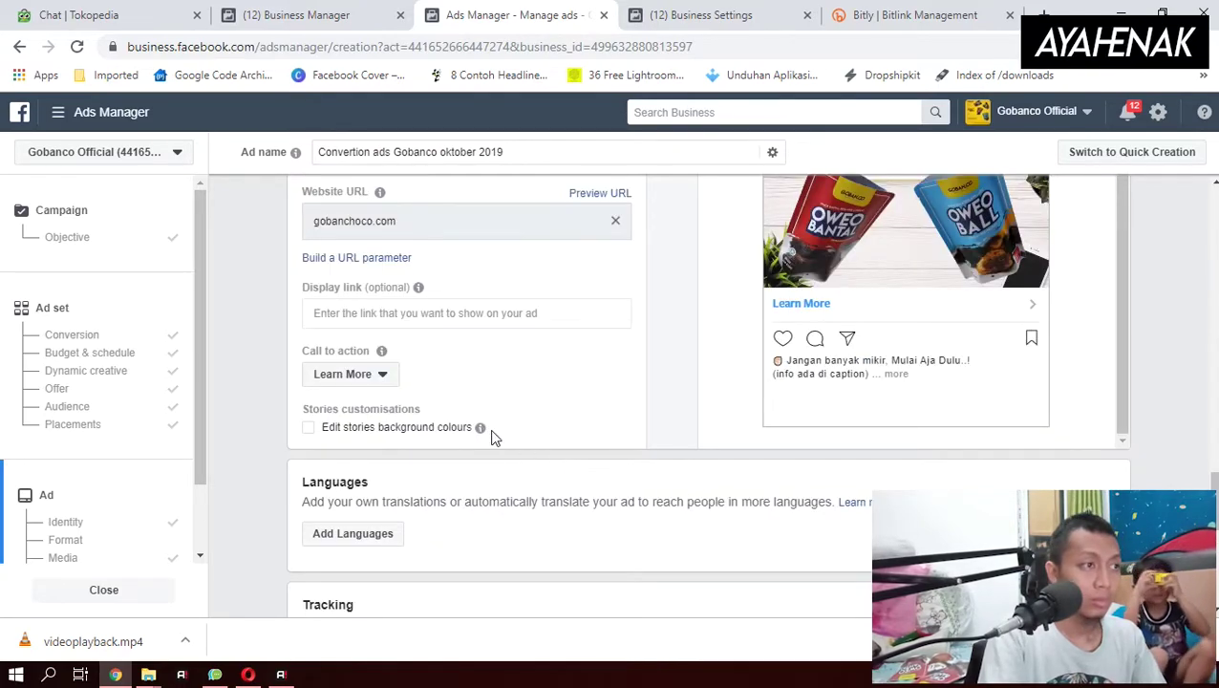
pyautogui.click(496, 315)
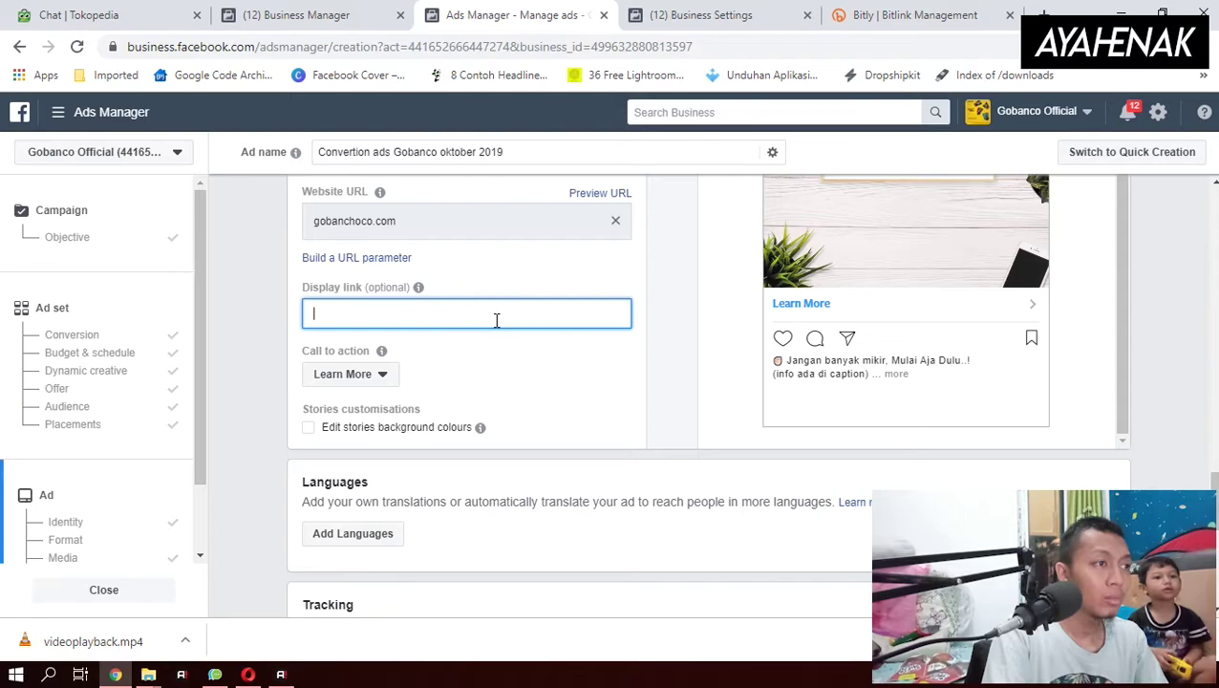
pyautogui.write('www.gon')
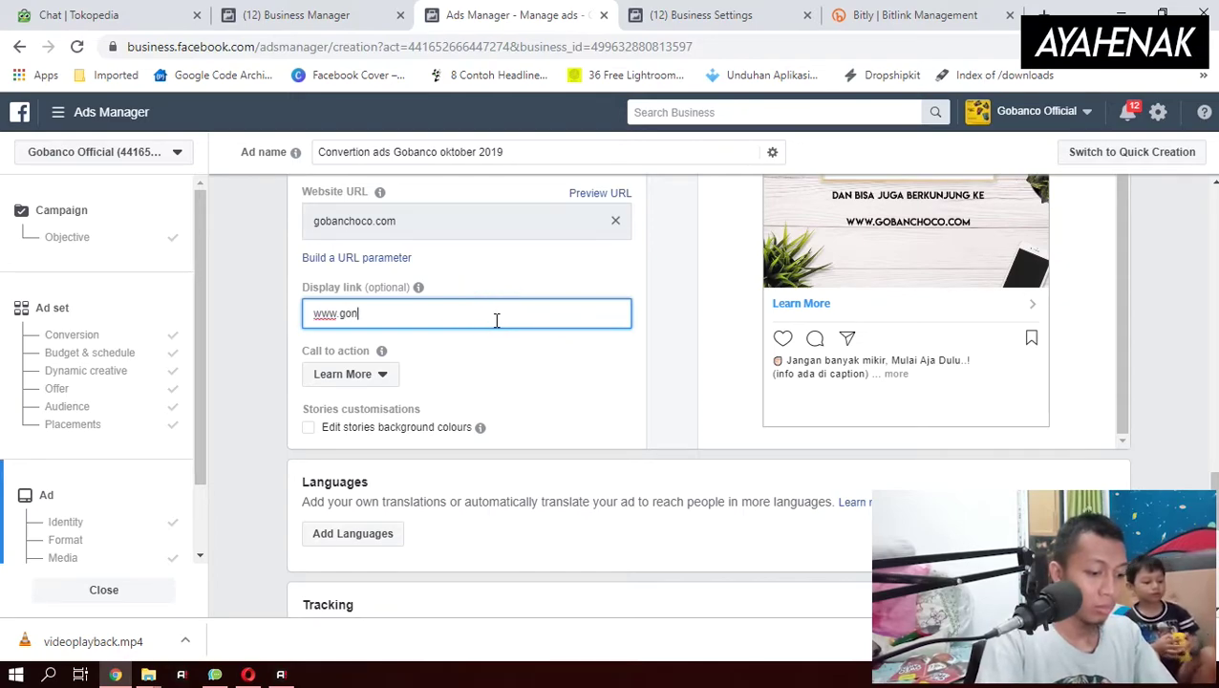
pyautogui.press('BackSpace')
pyautogui.write('banch')
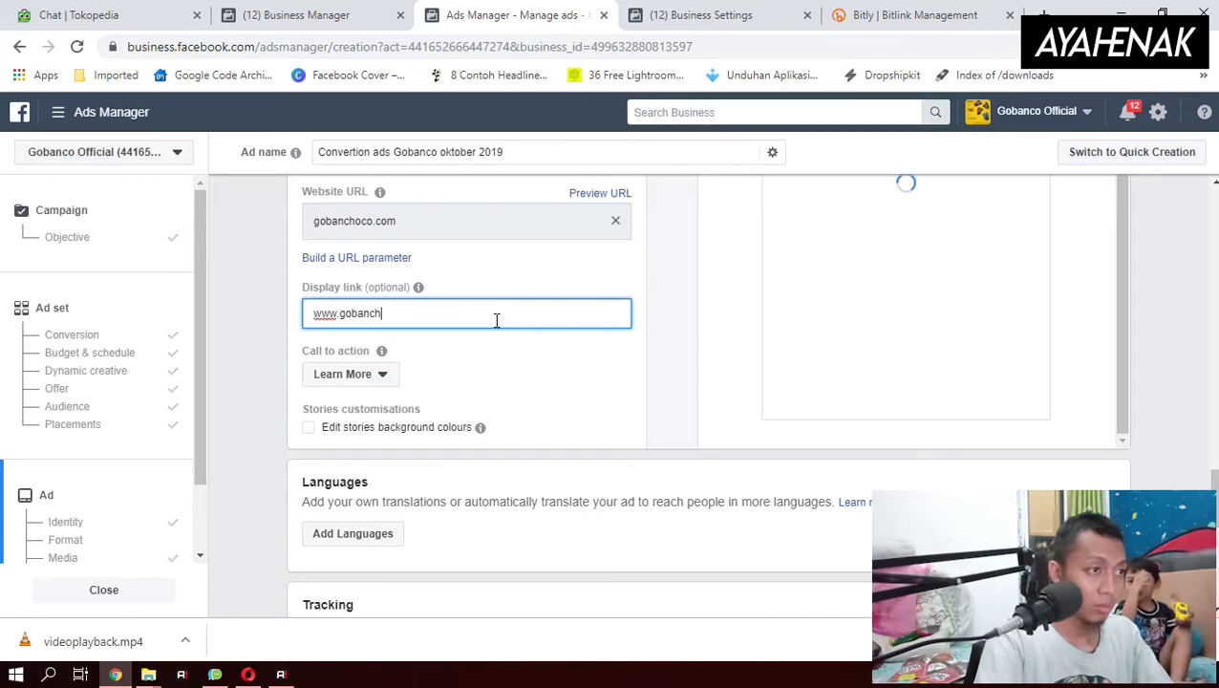
pyautogui.write('oco.com')
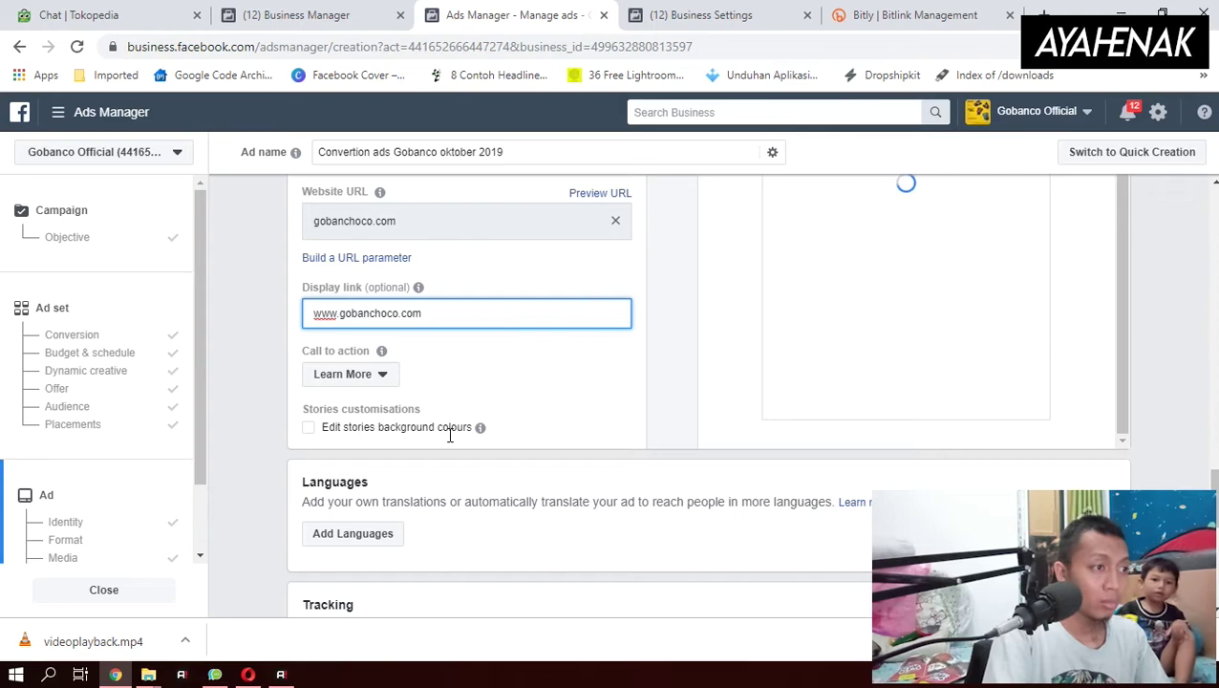
# Check the ad's text, language and tracking settings and confirm the ad.
pyautogui.scroll(-1, 451, 441)
pyautogui.scroll(-1, 451, 445)
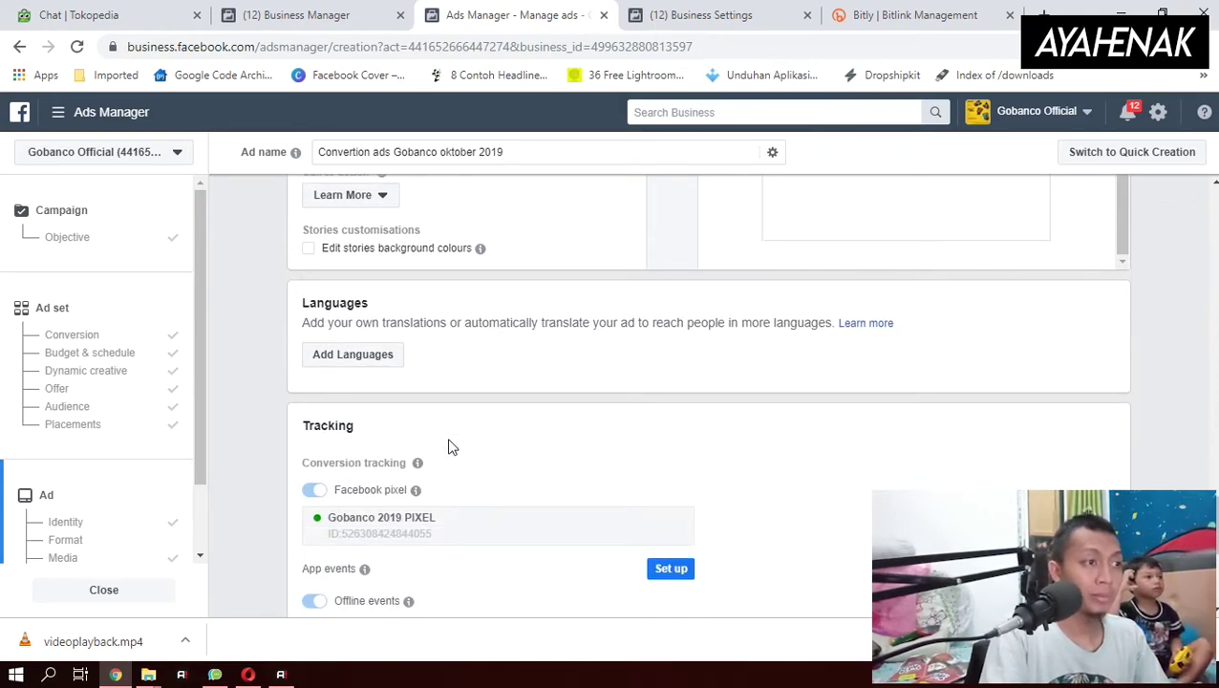
pyautogui.scroll(-2, 451, 445)
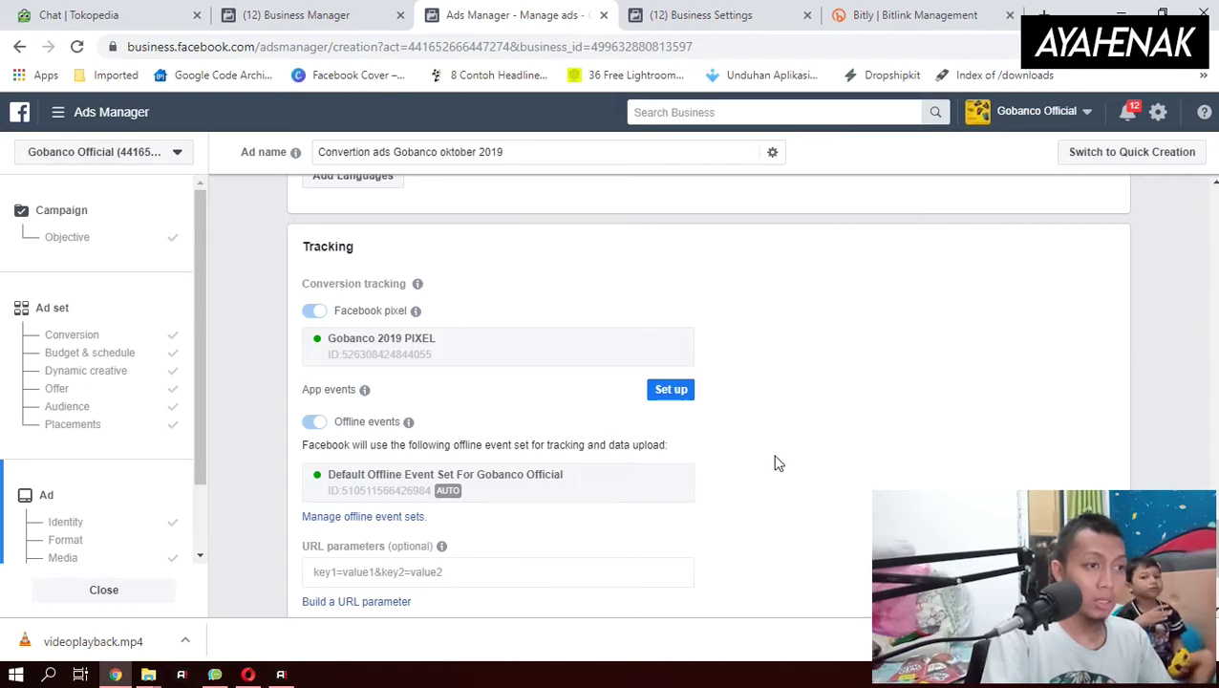
pyautogui.scroll(-3, 779, 465)
pyautogui.scroll(8, 779, 465)
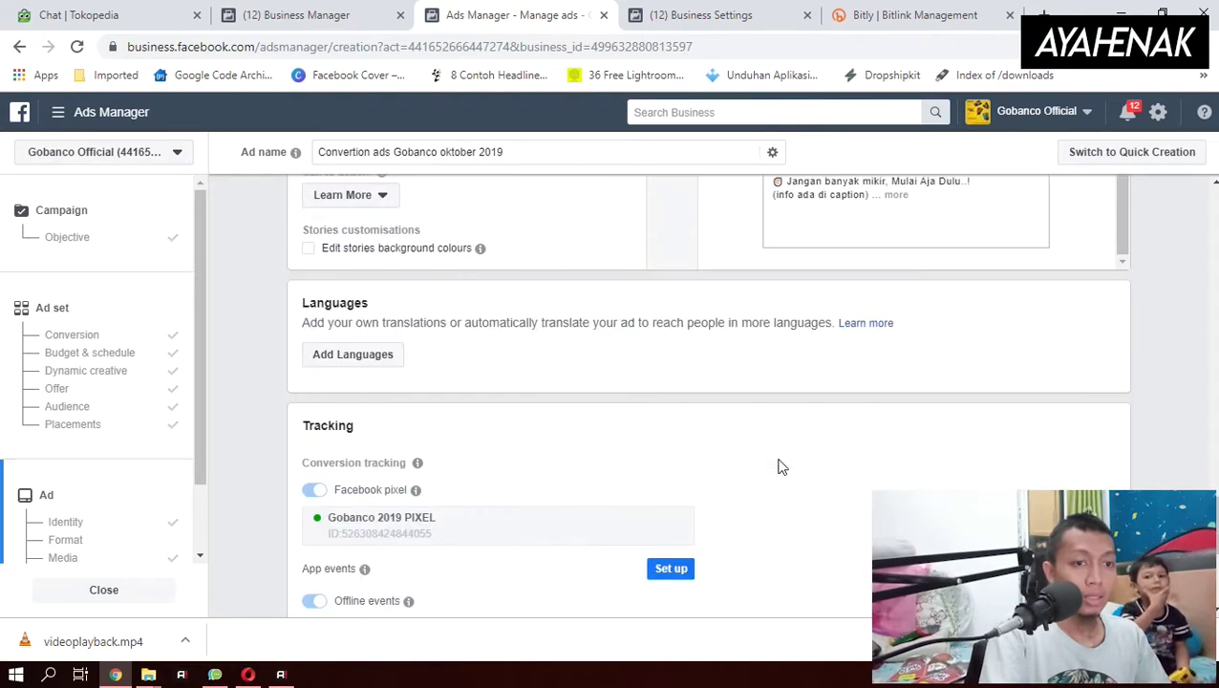
pyautogui.scroll(2, 780, 466)
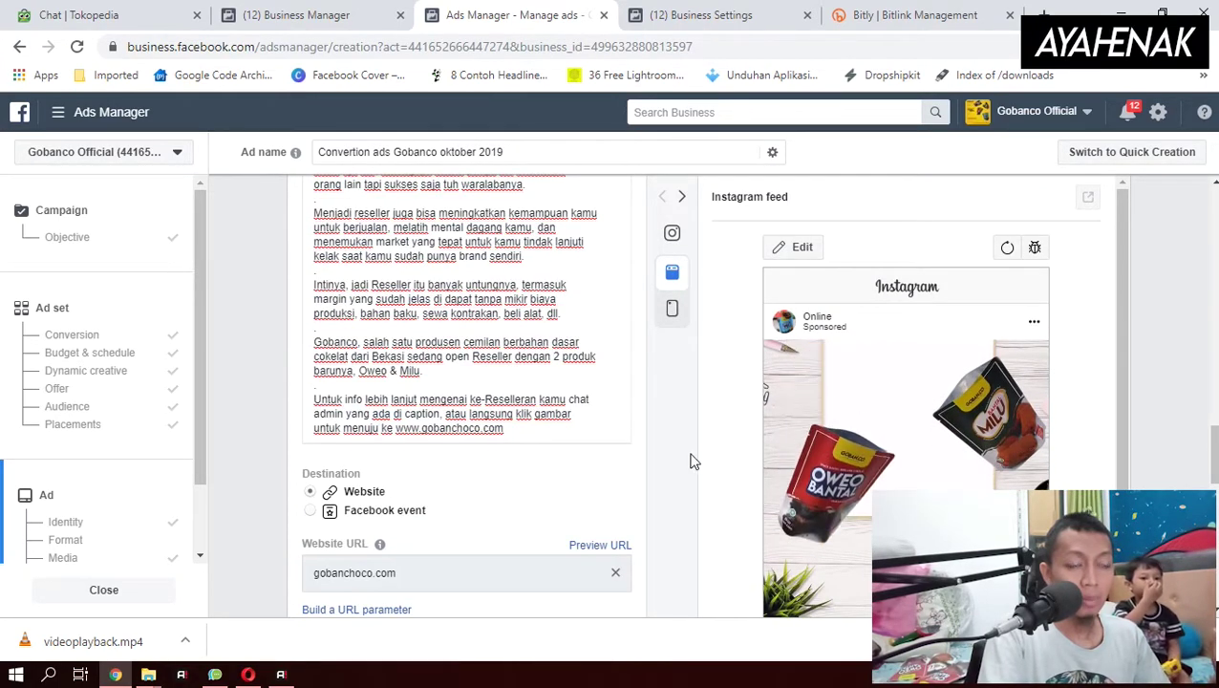
pyautogui.scroll(-2, 695, 461)
pyautogui.scroll(-2, 695, 461)
pyautogui.scroll(-4, 773, 471)
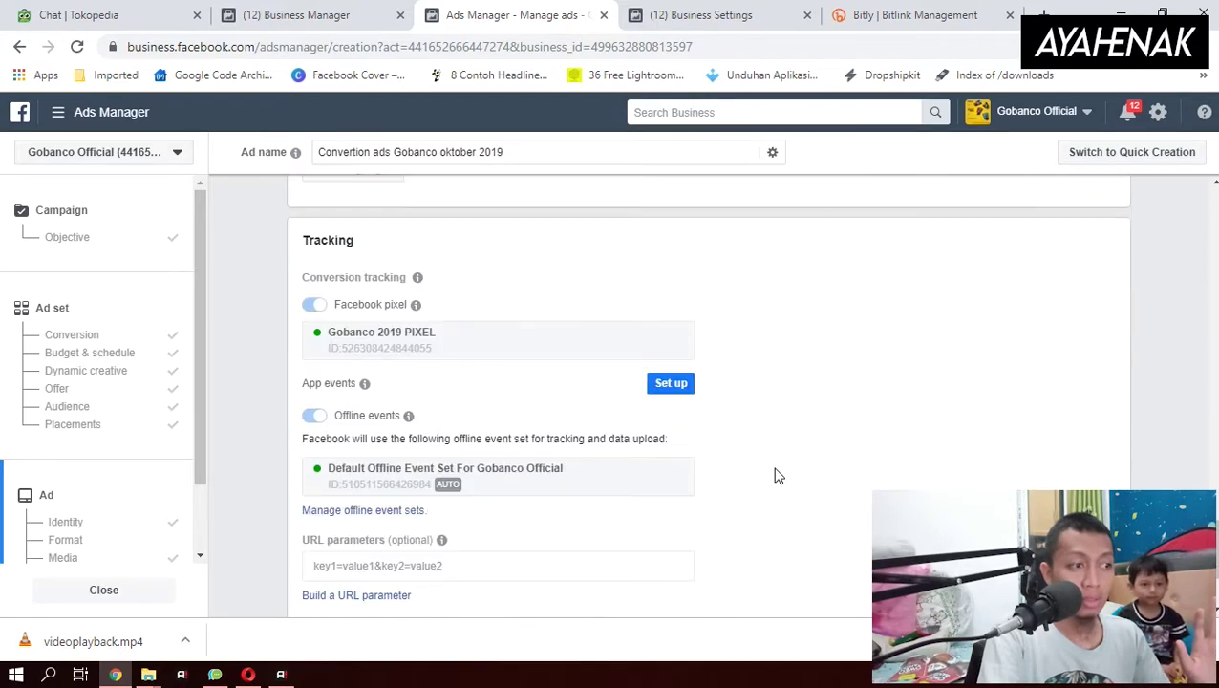
pyautogui.scroll(-2, 707, 394)
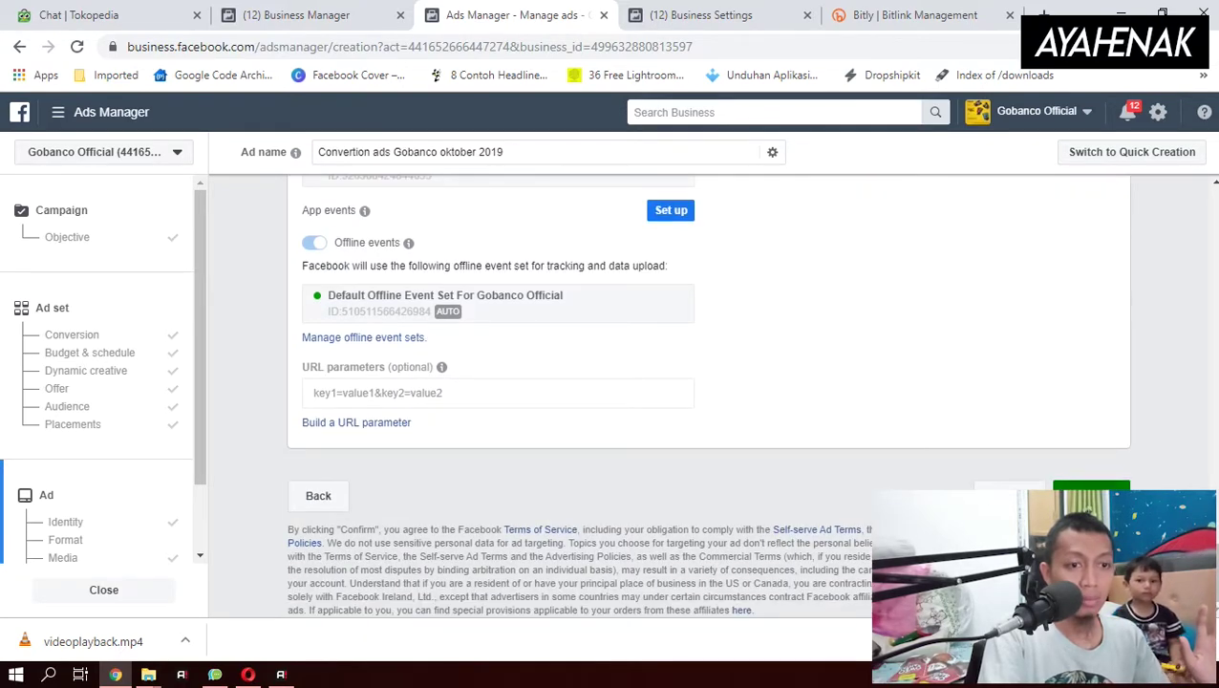
pyautogui.click(1065, 484)
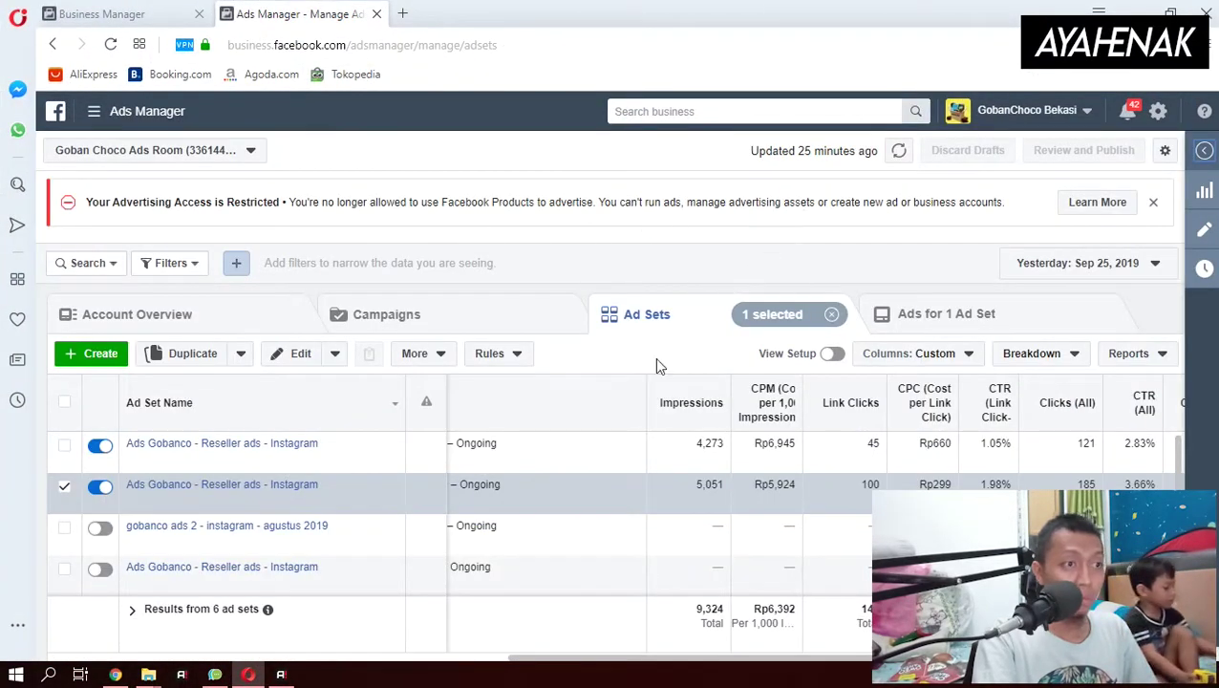
# View the delivery, results and cost columns of the Ad Sets table and quit Opera.
pyautogui.moveTo(549, 666); pyautogui.dragTo(86, 674)
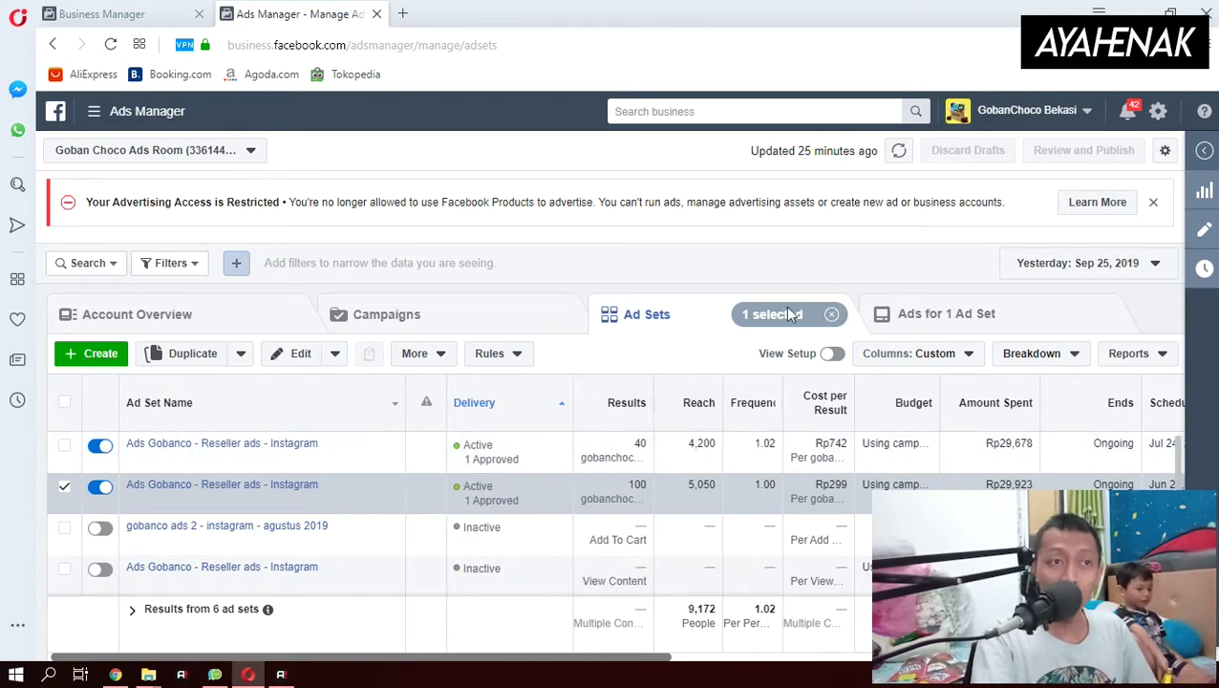
pyautogui.click(1205, 11)
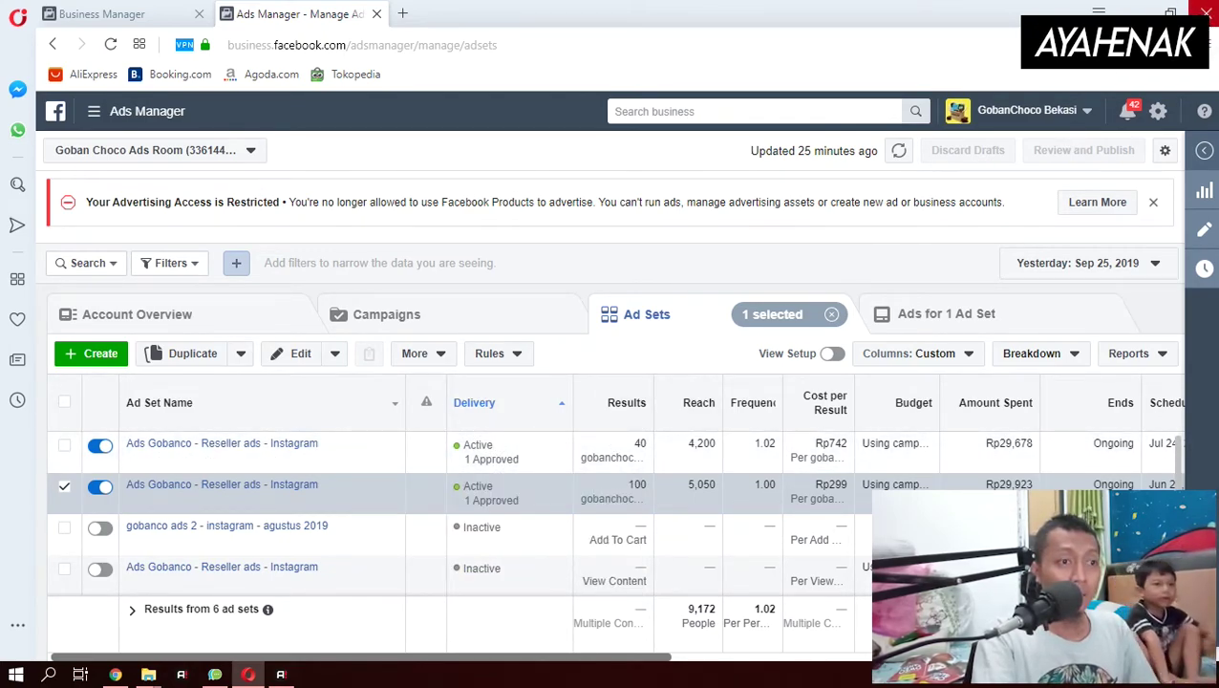
pyautogui.click(728, 382)
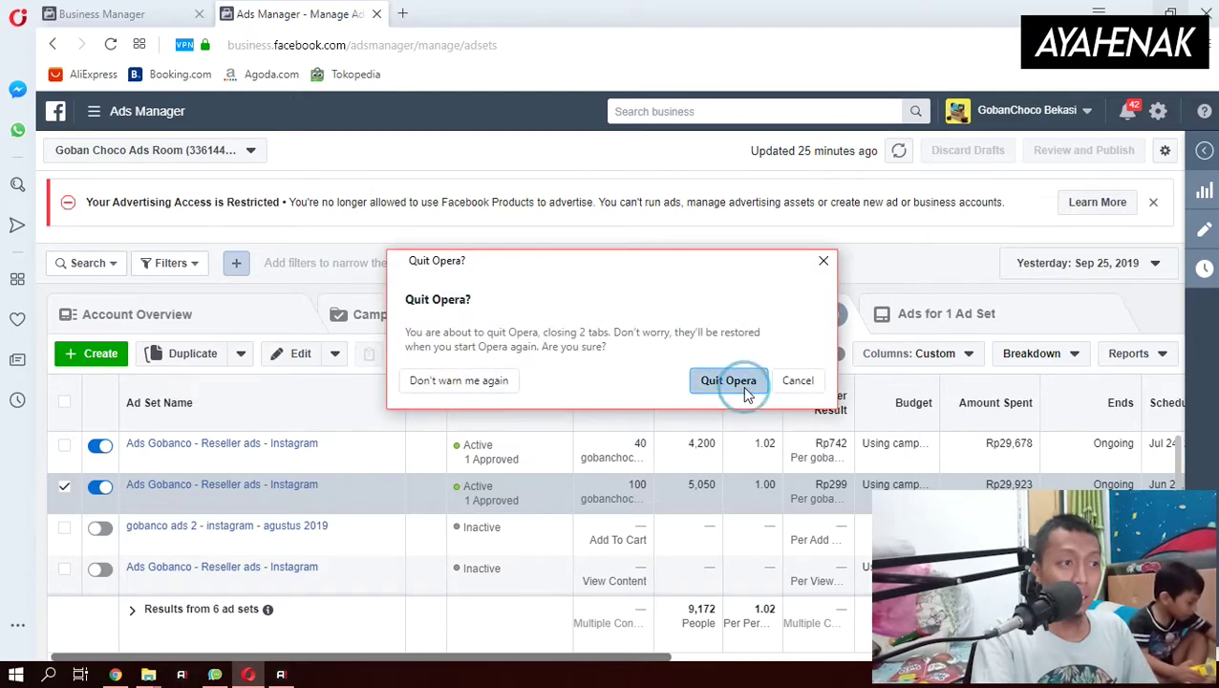